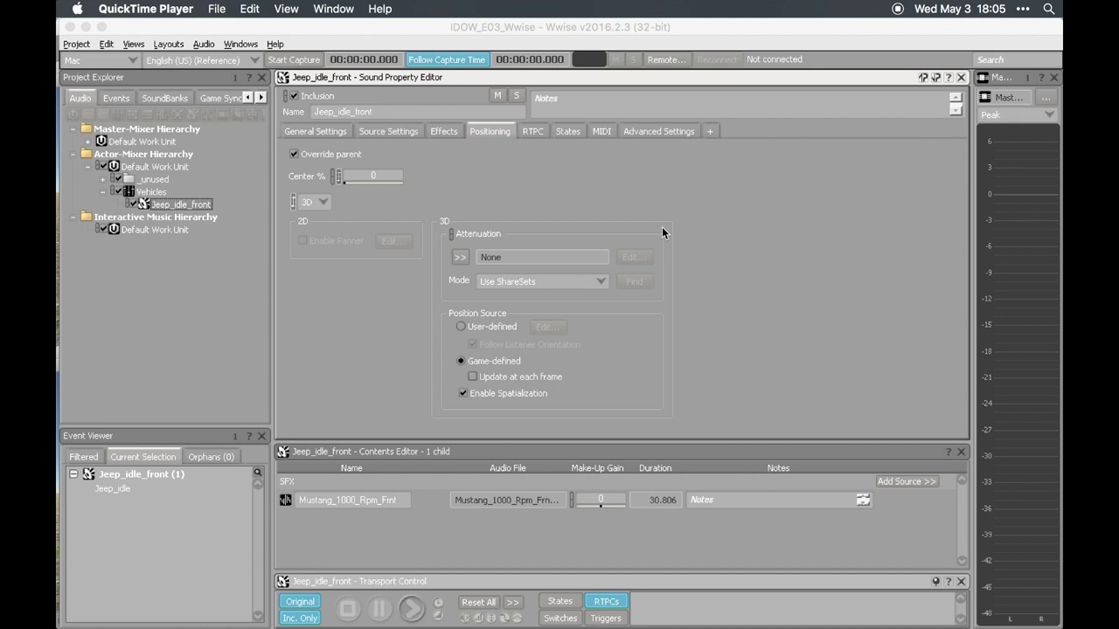
Look over the jeep in Unity's scene view, then return to Wwise.
{"action": "left_click", "coordinate": [545, 178]}
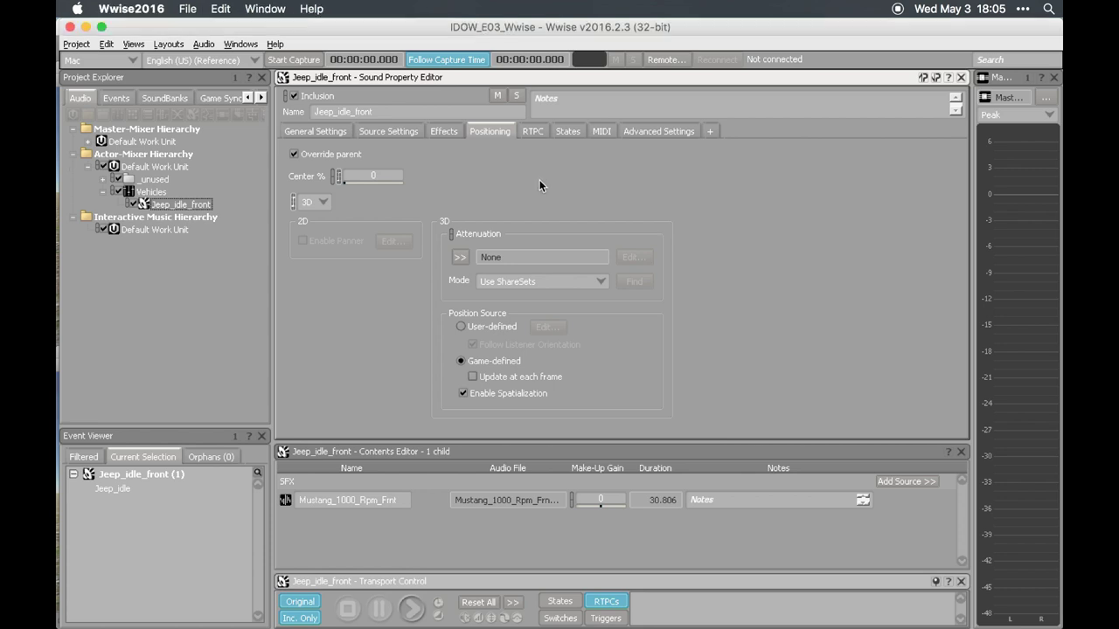
{"action": "key", "text": "super+Tab"}
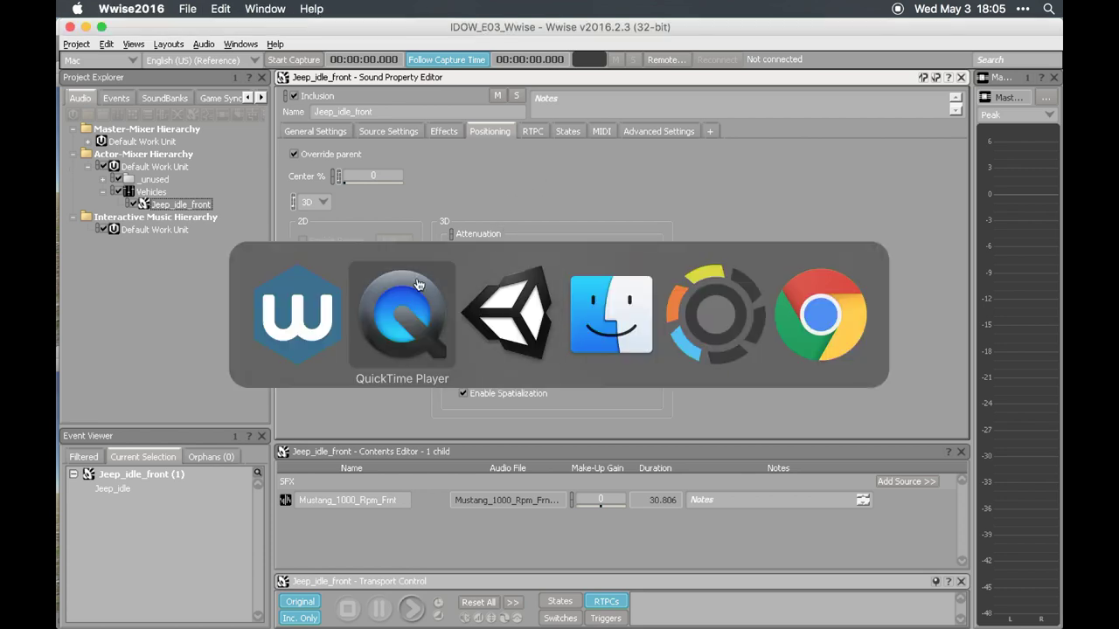
{"action": "left_click", "coordinate": [494, 316]}
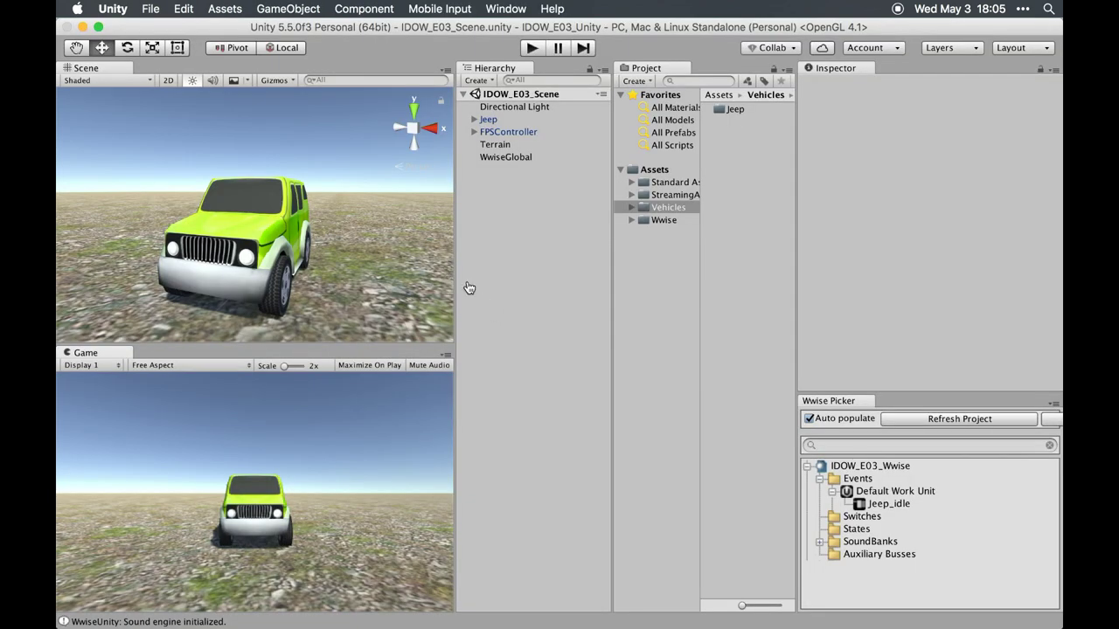
{"action": "key", "text": "super+Tab"}
{"action": "left_click", "coordinate": [304, 301]}
{"action": "left_click_drag", "start_coordinate": [258, 213], "coordinate": [258, 212]}
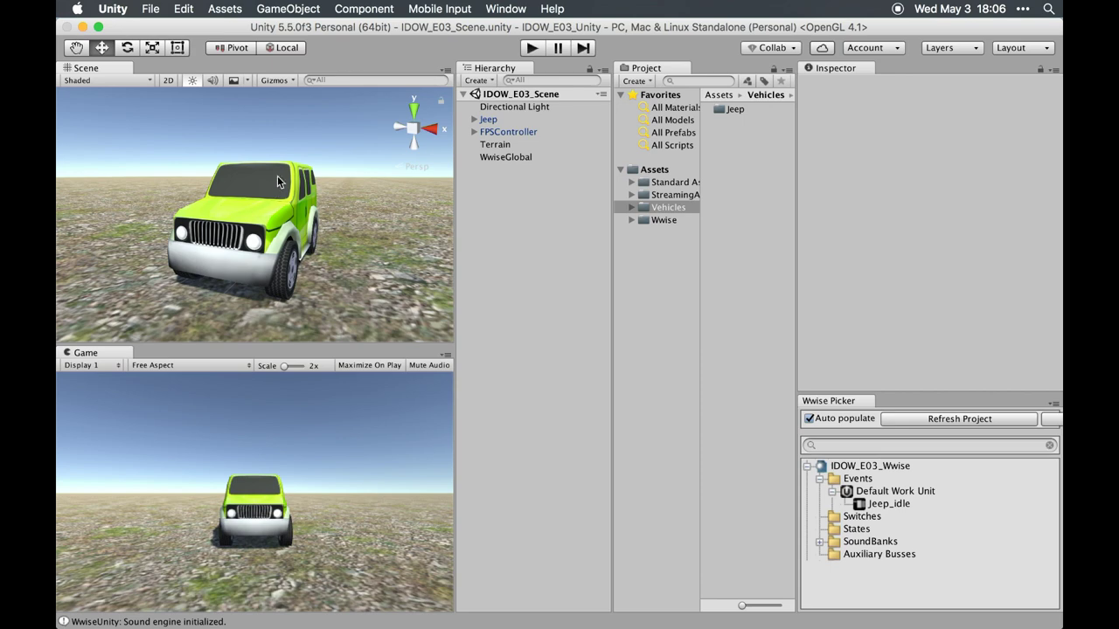
{"action": "left_click_drag", "start_coordinate": [271, 184], "coordinate": [257, 146]}
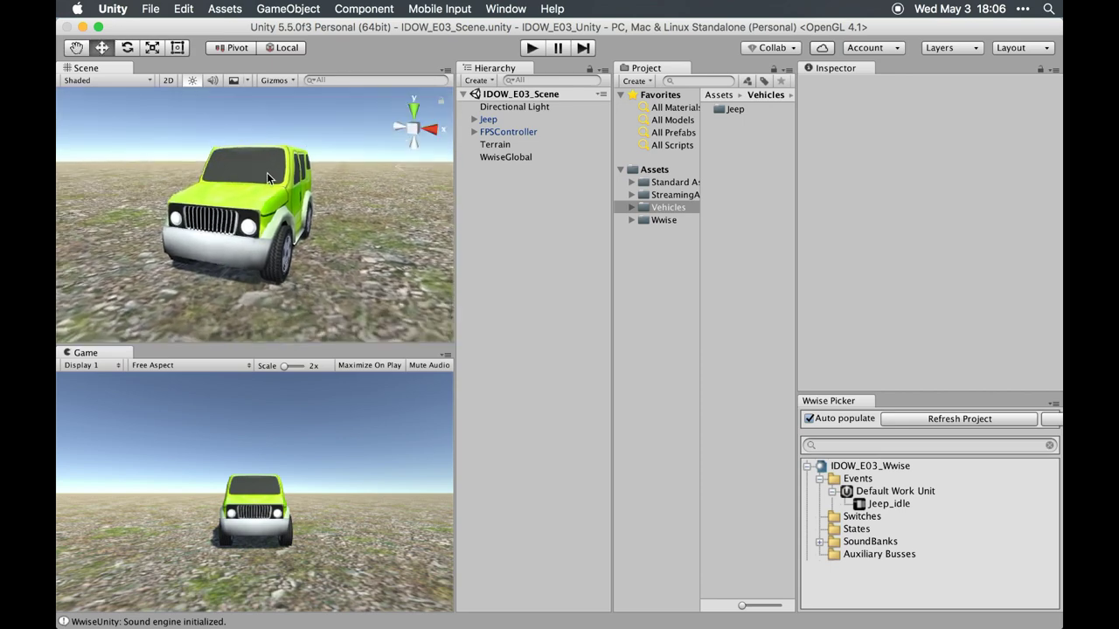
{"action": "key", "text": "super+Tab"}
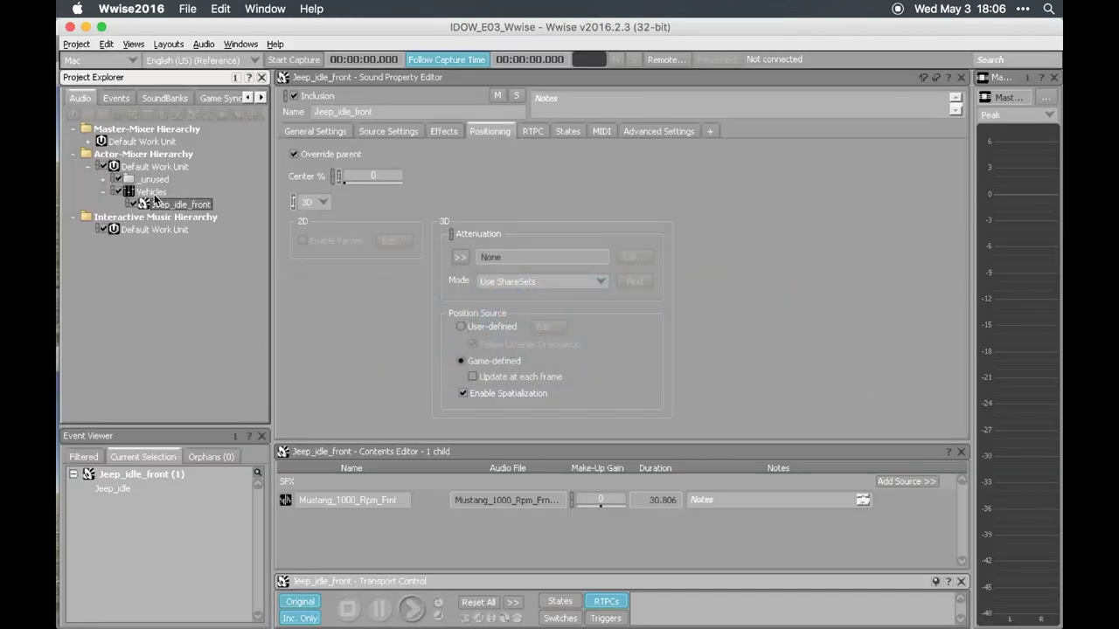
Check Vehicles' general settings, then briefly audition Jeep_idle_front.
{"action": "left_click", "coordinate": [150, 194]}
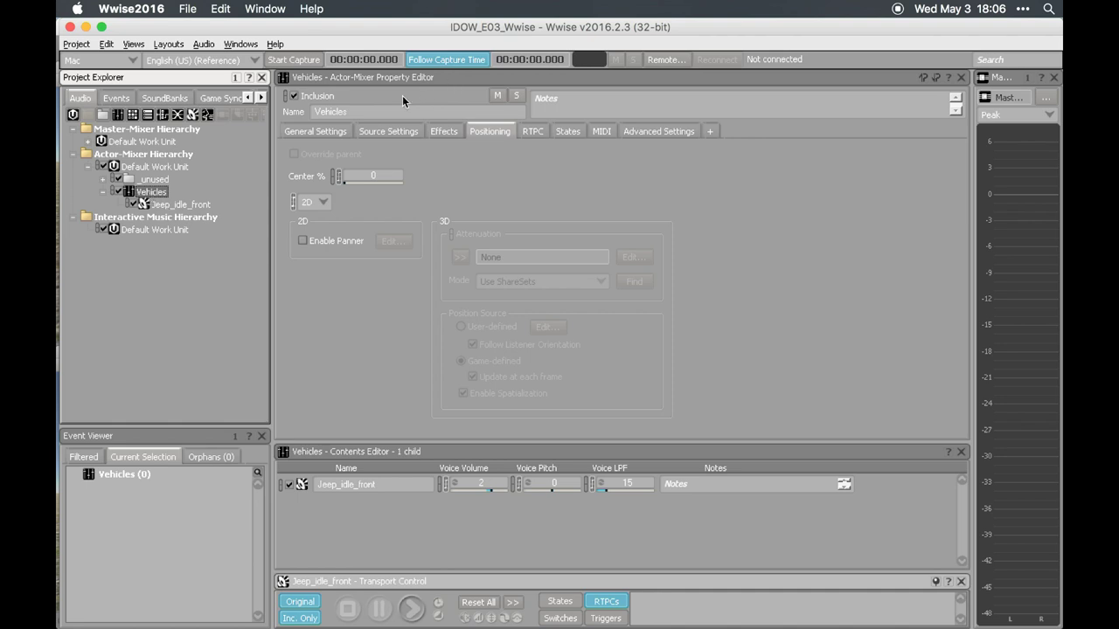
{"action": "left_click", "coordinate": [306, 132]}
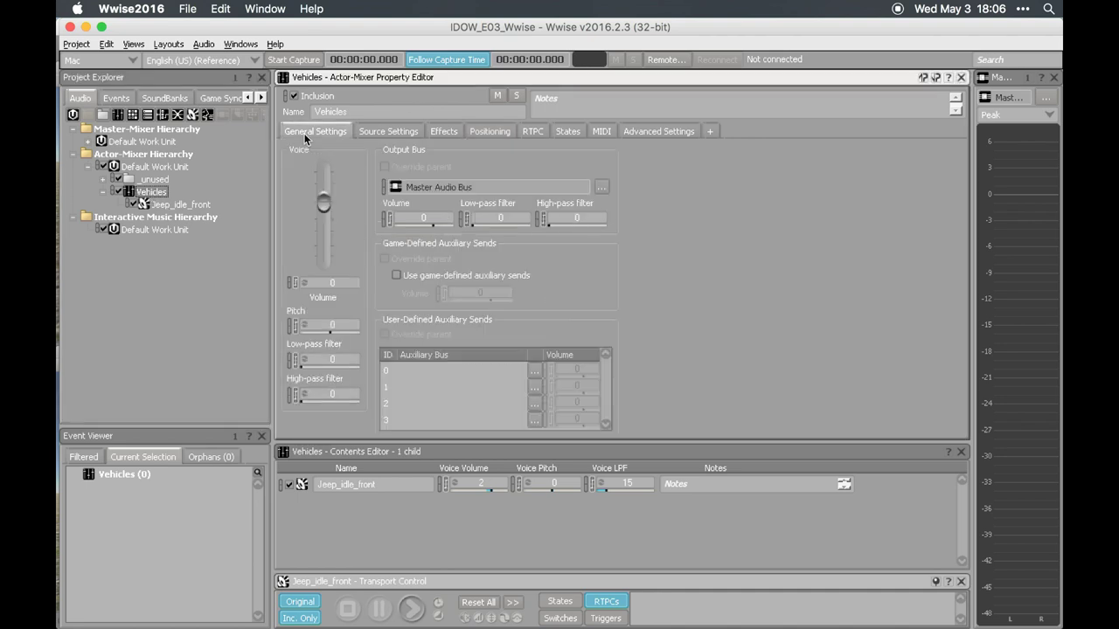
{"action": "left_click", "coordinate": [179, 205]}
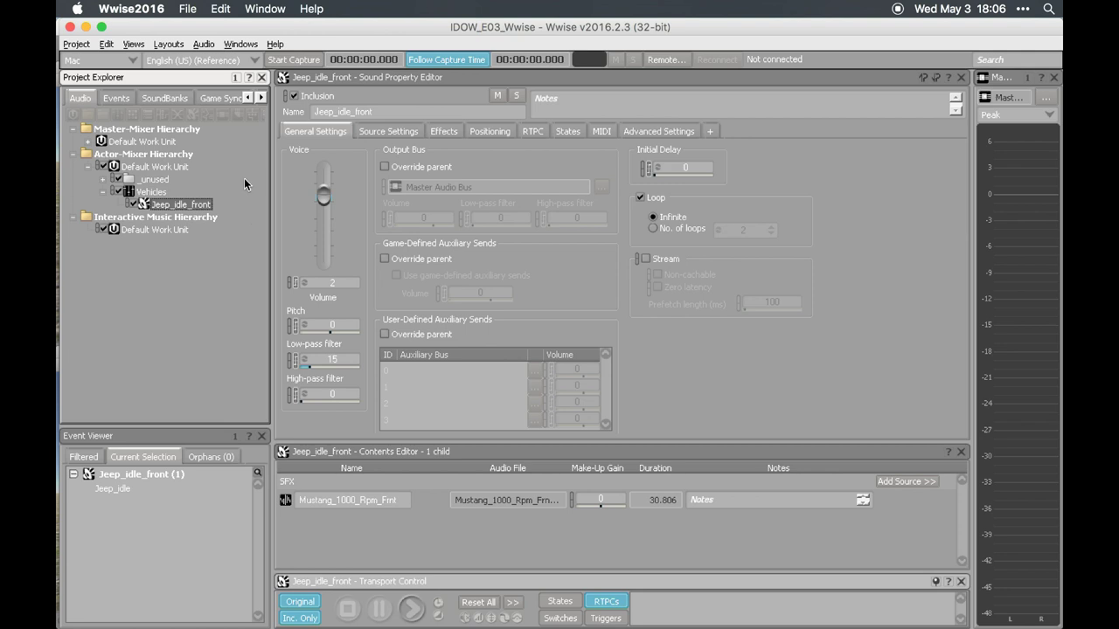
{"action": "left_click", "coordinate": [211, 203]}
{"action": "key", "text": "space"}
{"action": "left_click", "coordinate": [248, 196]}
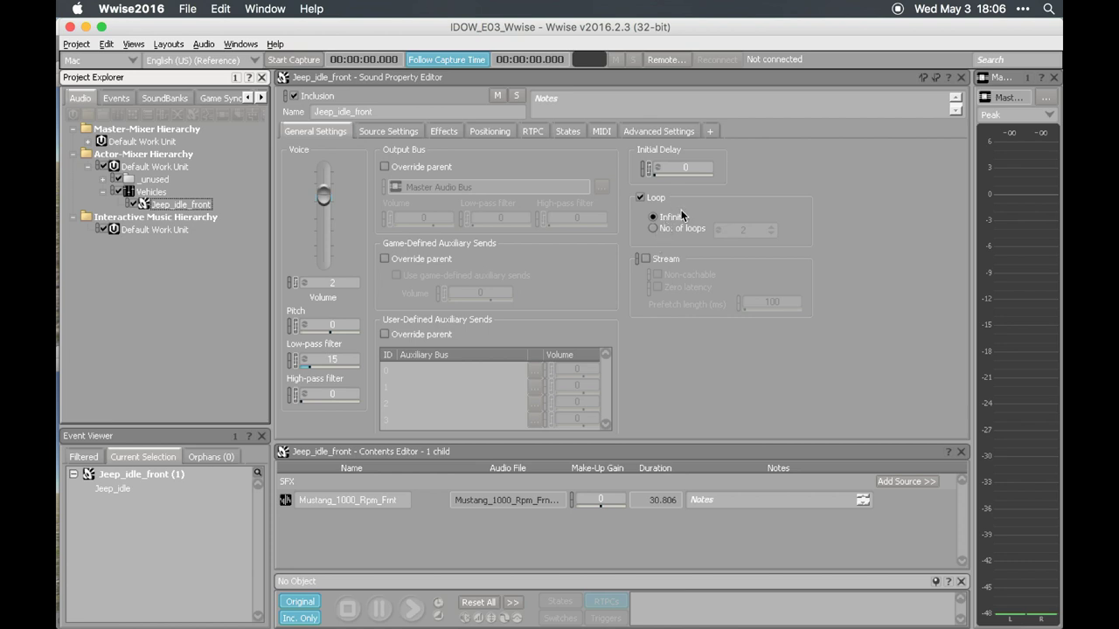
Enable Override parent in Jeep_idle_front's positioning, comparing it with the Vehicles parent.
{"action": "left_click", "coordinate": [198, 203]}
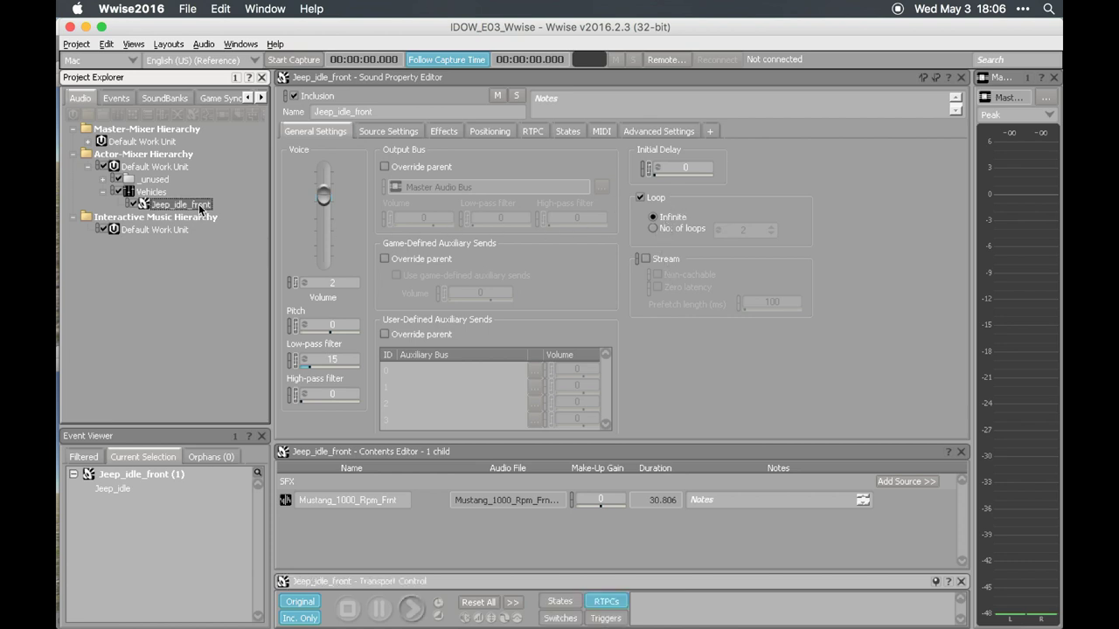
{"action": "left_click", "coordinate": [506, 131]}
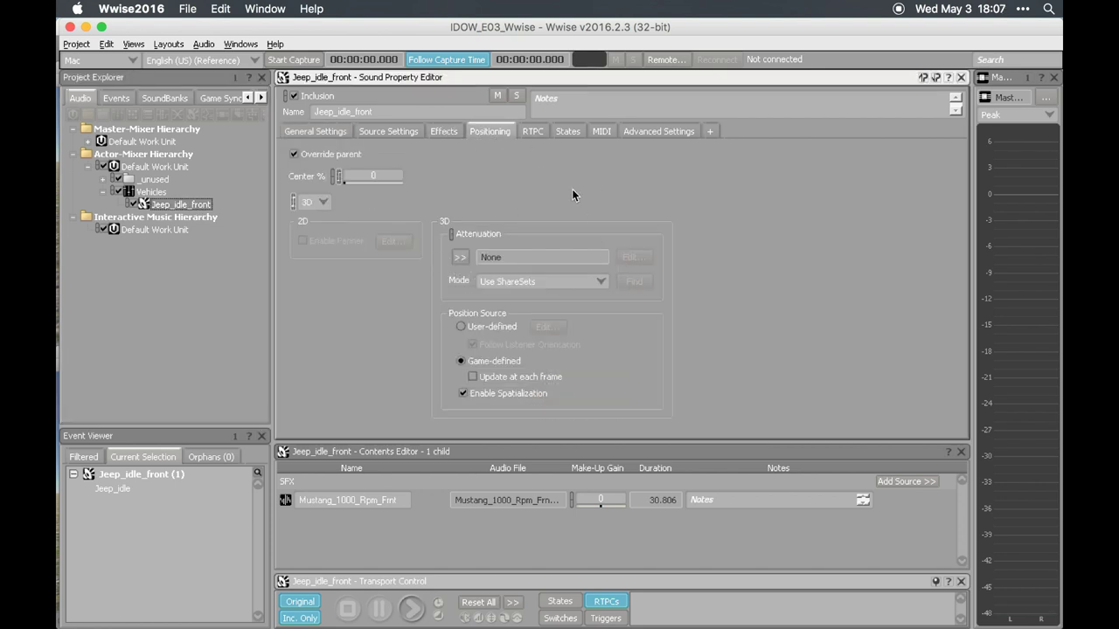
{"action": "left_click", "coordinate": [349, 154]}
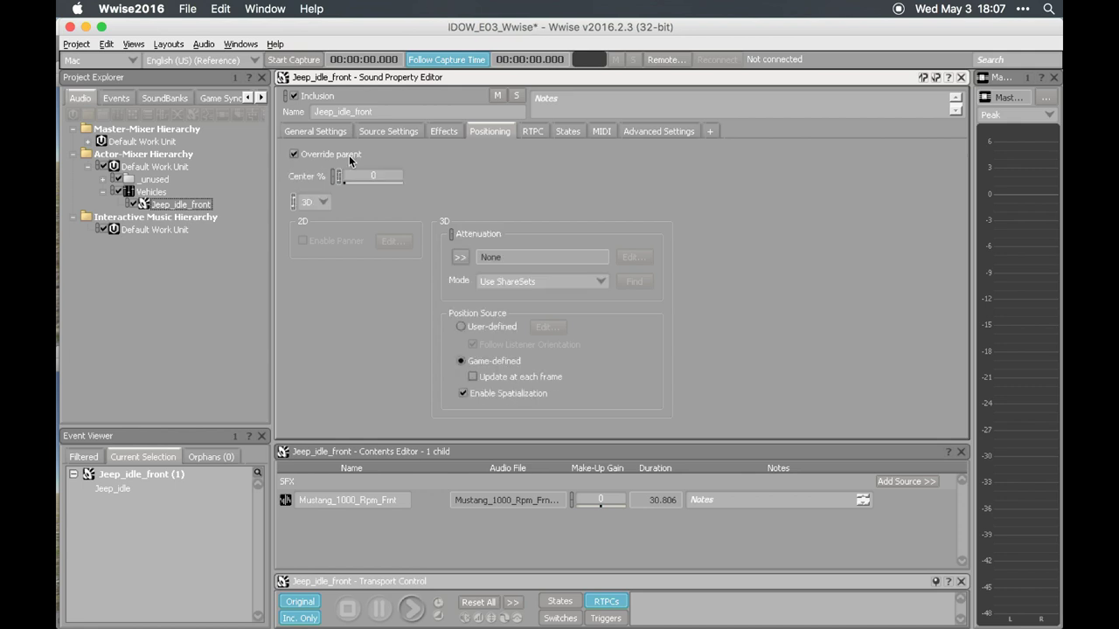
{"action": "left_click", "coordinate": [150, 194]}
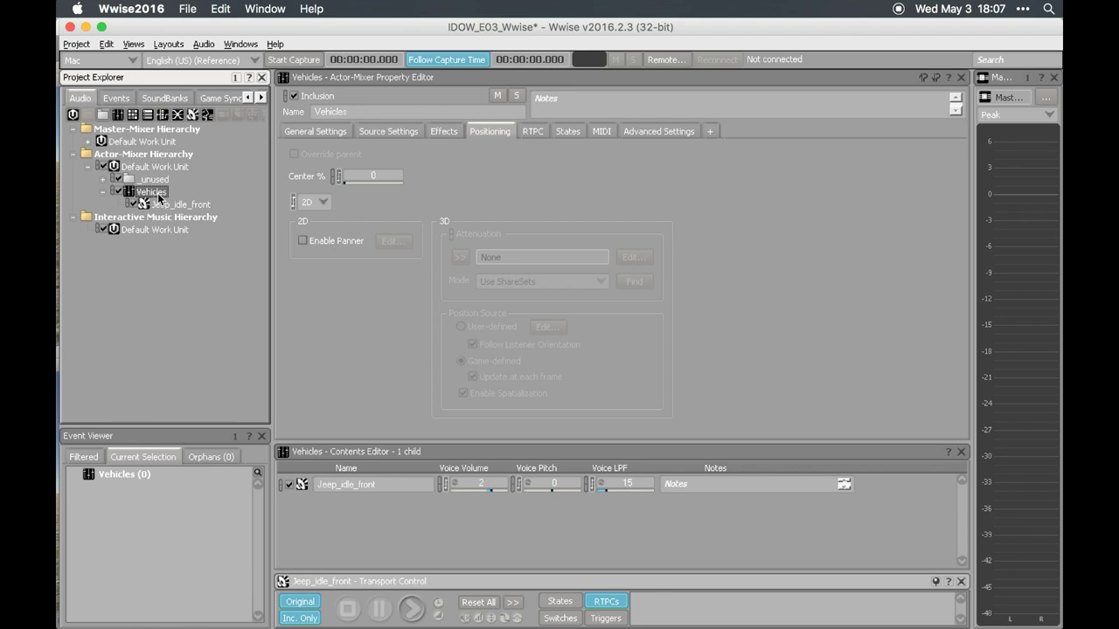
{"action": "left_click", "coordinate": [169, 205]}
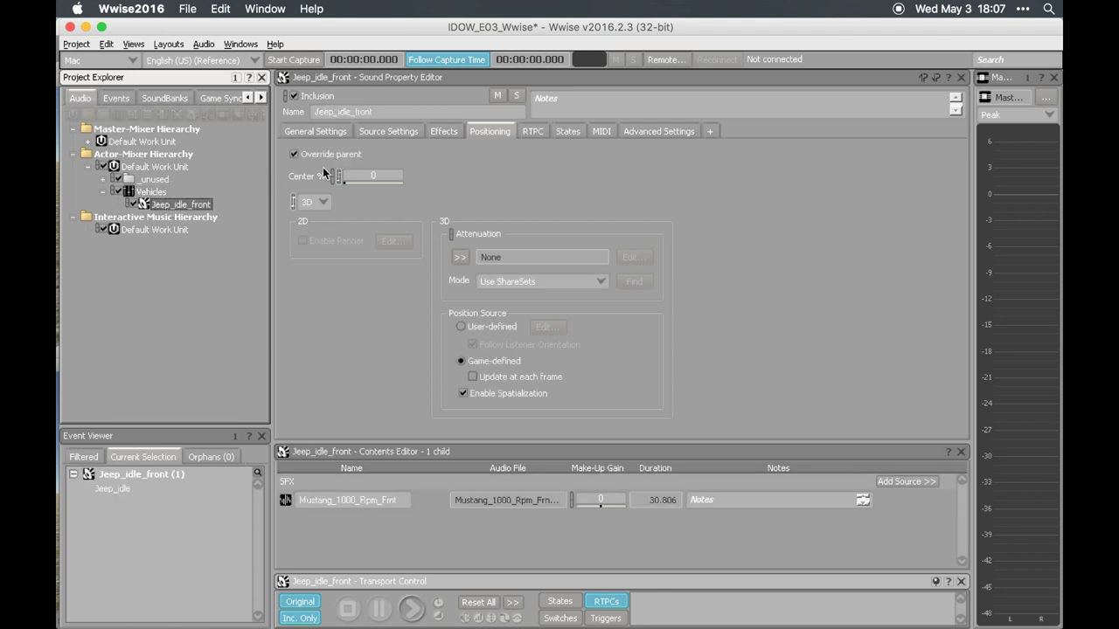
Switch Jeep_idle_front's positioning from 3D to 2D and select its Center % value.
{"action": "left_click", "coordinate": [311, 204]}
{"action": "left_click", "coordinate": [313, 217]}
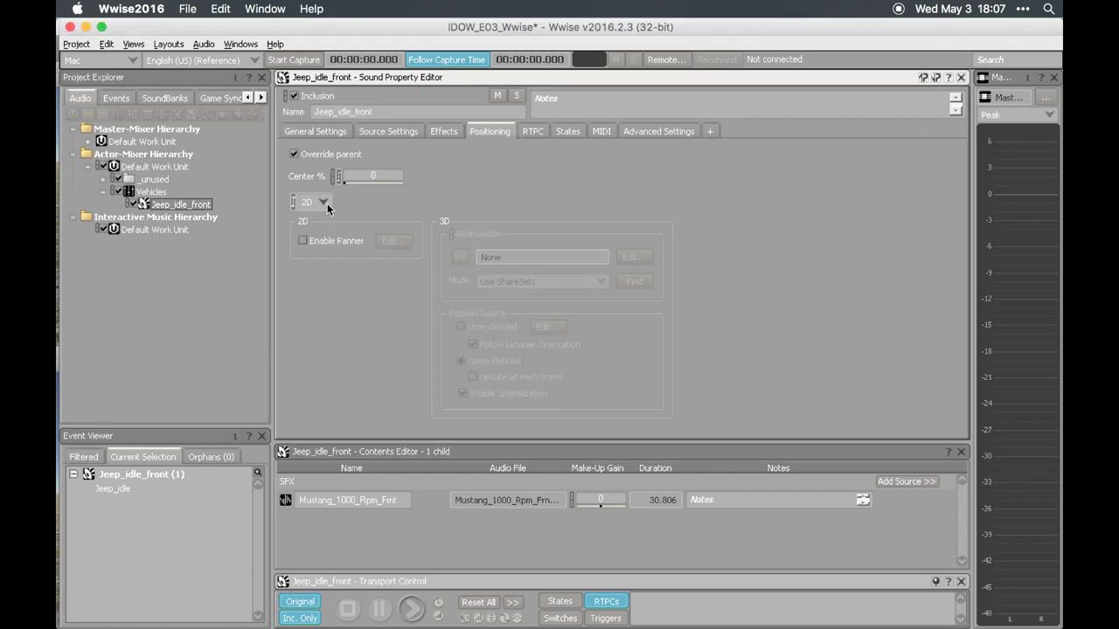
{"action": "left_click", "coordinate": [323, 227]}
{"action": "left_click", "coordinate": [322, 203]}
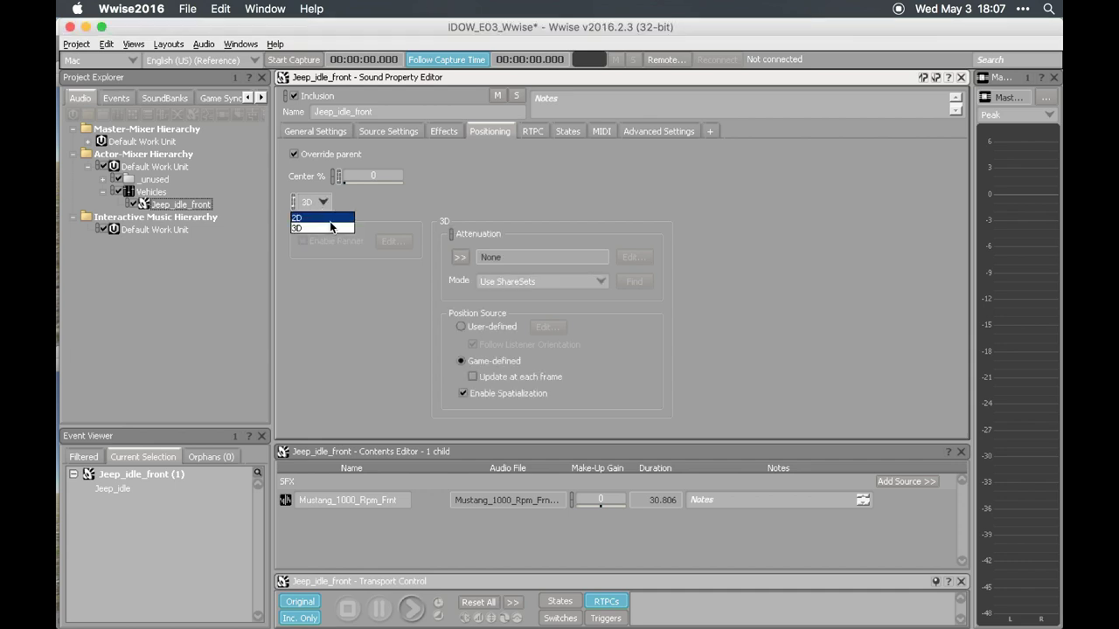
{"action": "left_click", "coordinate": [325, 218]}
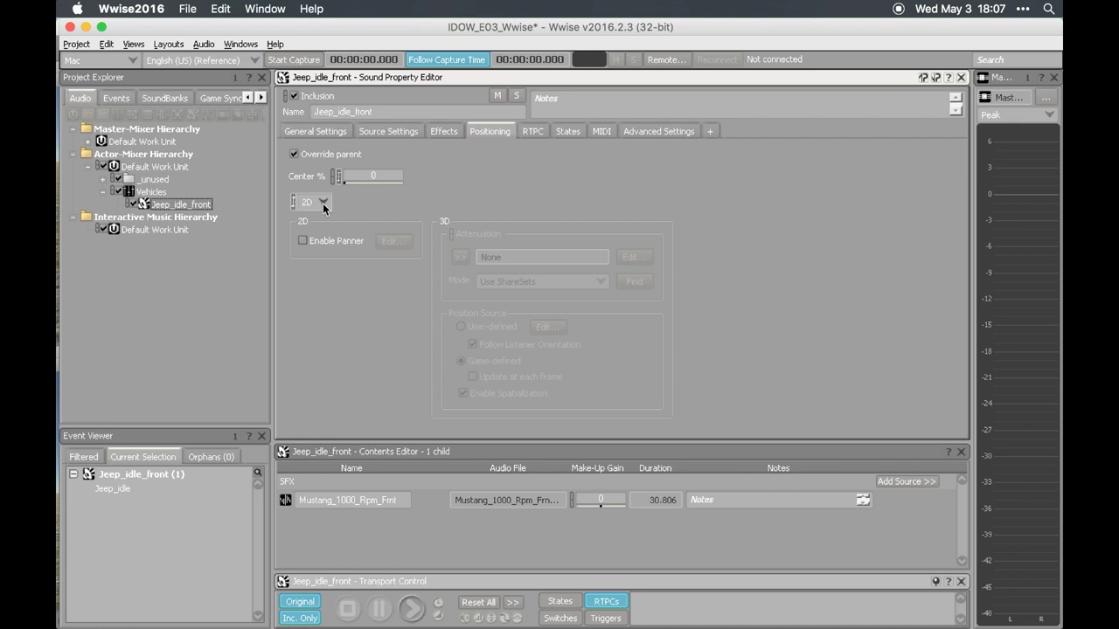
{"action": "left_click", "coordinate": [383, 180]}
Enable the 2D panner and centre its position at X 0, Y 0.
{"action": "left_click", "coordinate": [333, 237]}
{"action": "left_click", "coordinate": [392, 243]}
{"action": "mouse_move", "coordinate": [320, 339]}
{"action": "left_mouse_down"}
{"action": "mouse_move", "coordinate": [358, 311]}
{"action": "mouse_move", "coordinate": [331, 322]}
{"action": "left_mouse_up"}
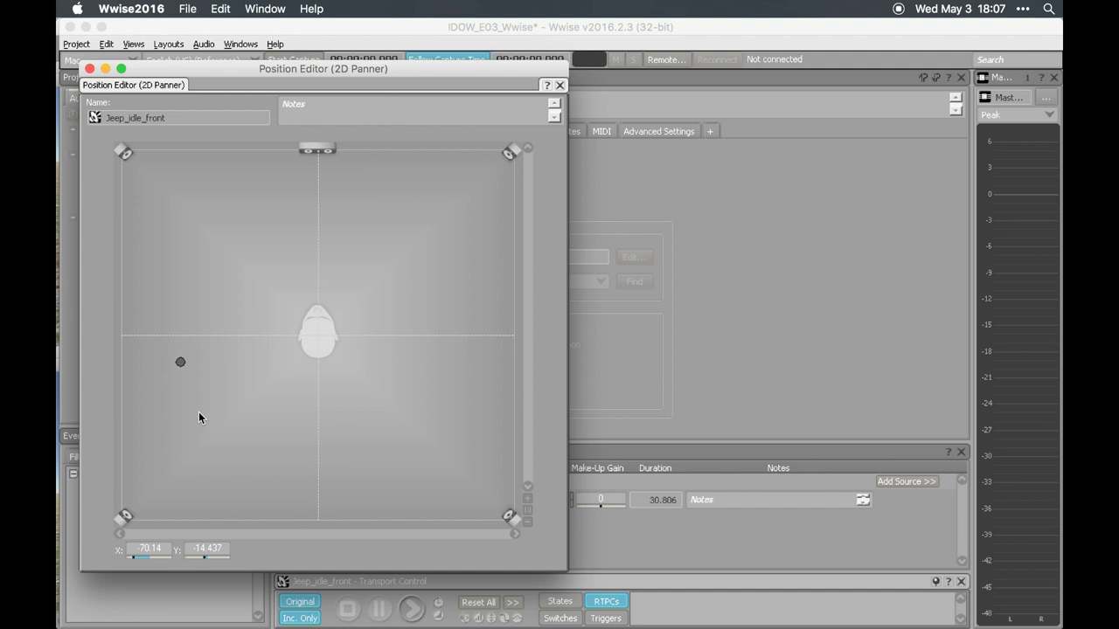
{"action": "double_click", "coordinate": [155, 551]}
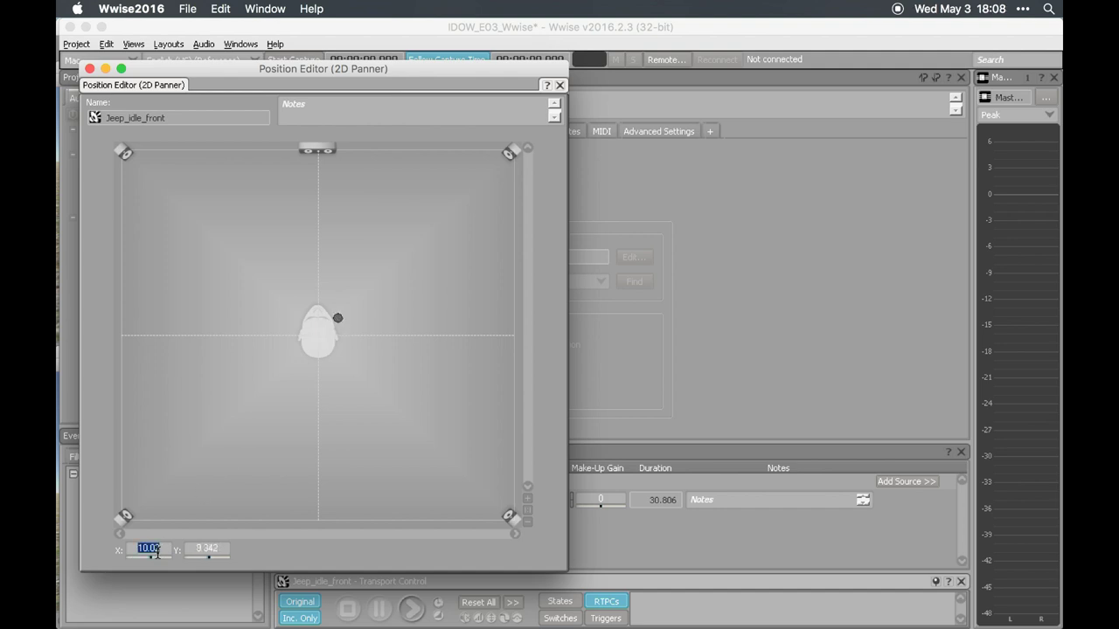
{"action": "type", "text": "0"}
{"action": "double_click", "coordinate": [214, 551]}
{"action": "type", "text": "0"}
{"action": "key", "text": "Return"}
{"action": "left_click", "coordinate": [90, 68]}
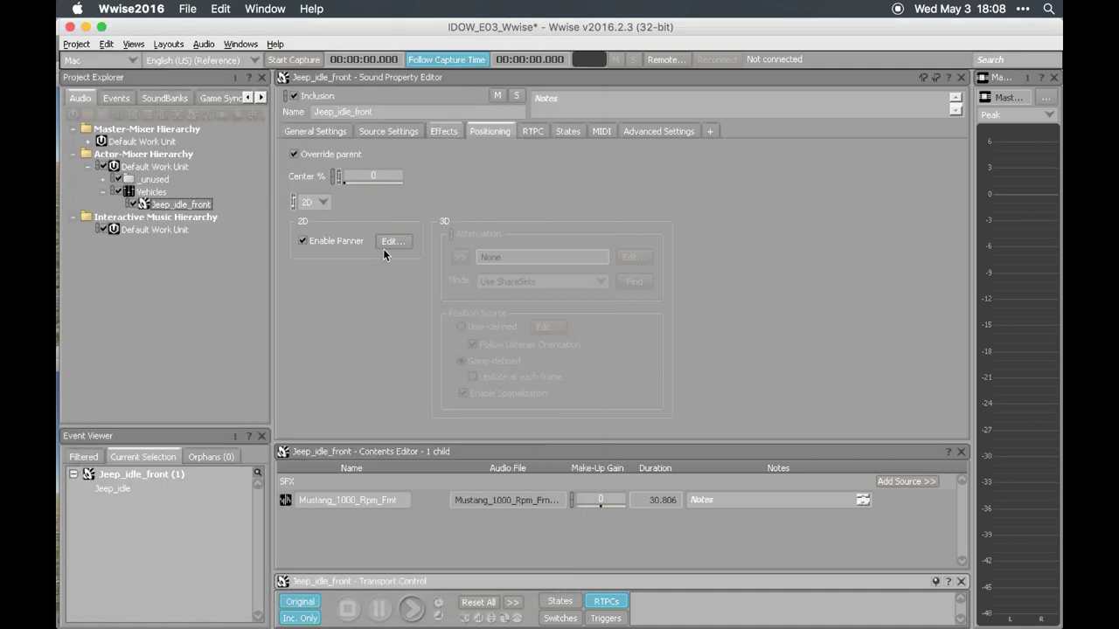
Browse the RTPC list's 2D left-right pan property, then disable the 2D panner.
{"action": "left_click", "coordinate": [533, 129]}
{"action": "left_click", "coordinate": [412, 351]}
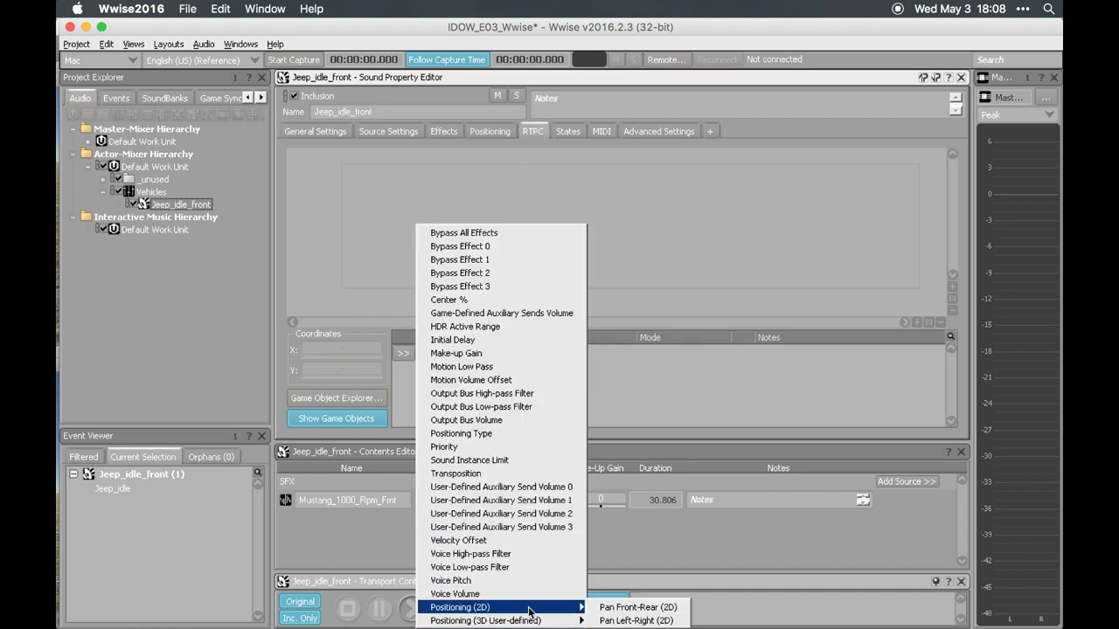
{"action": "mouse_move", "coordinate": [460, 607]}
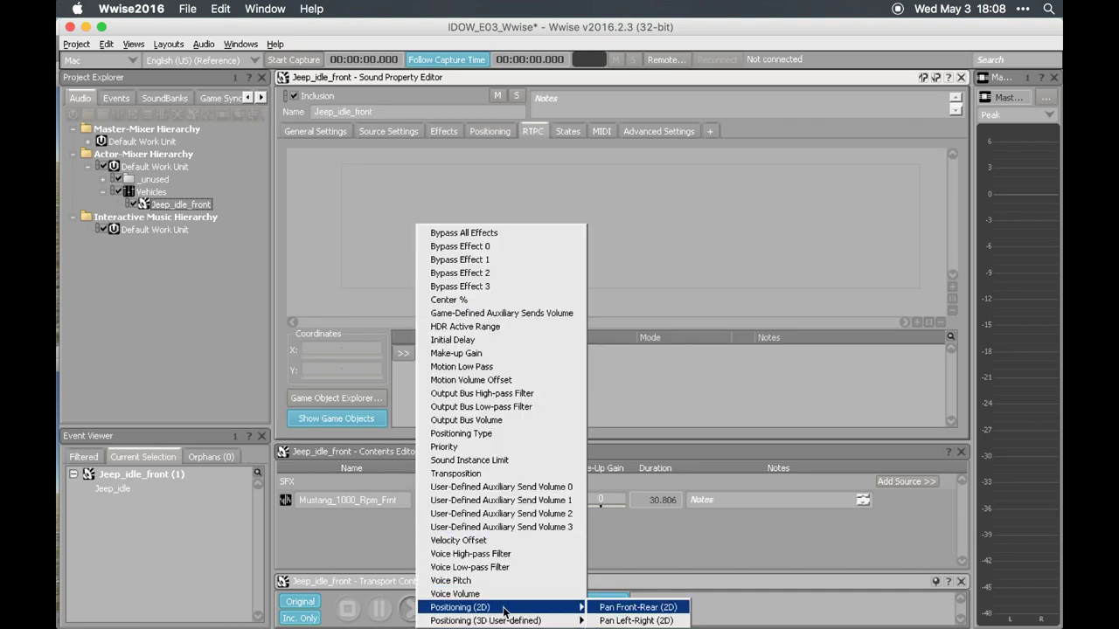
{"action": "left_click", "coordinate": [619, 623]}
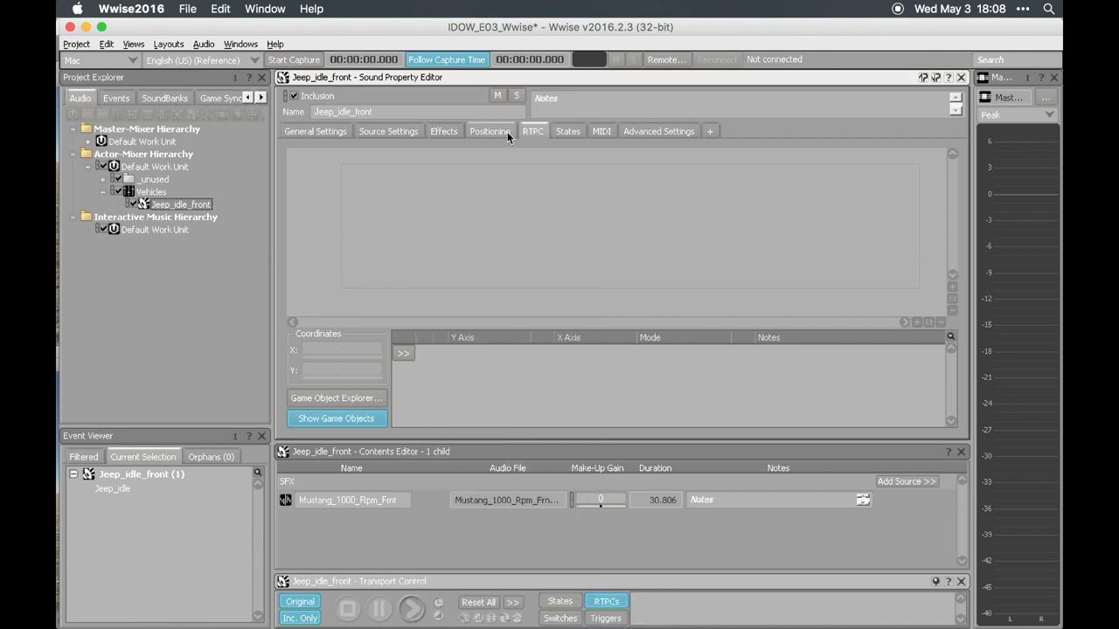
{"action": "left_click", "coordinate": [507, 131]}
{"action": "left_click", "coordinate": [302, 240]}
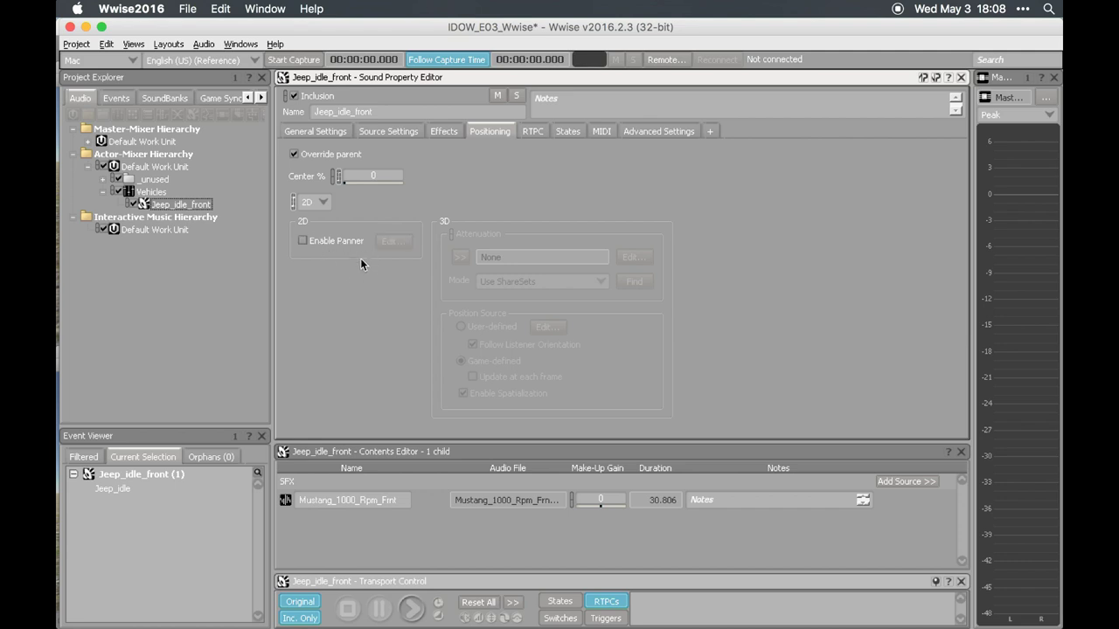
Set Jeep_idle_front back to 3D with a user-defined position source, previewing its path editor.
{"action": "left_click", "coordinate": [313, 202]}
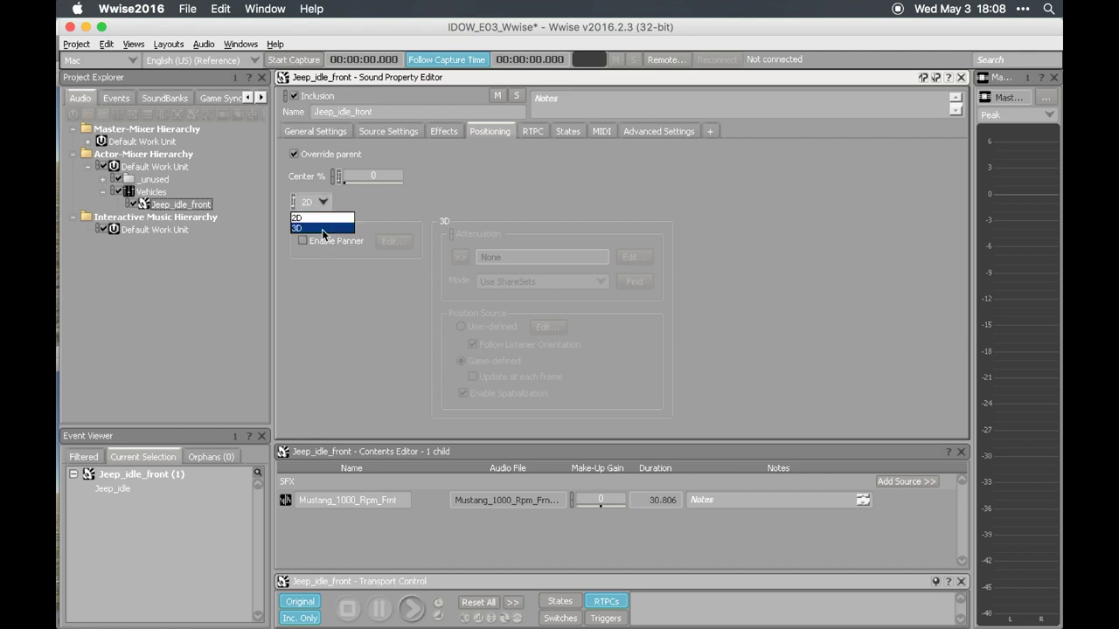
{"action": "left_click", "coordinate": [320, 228]}
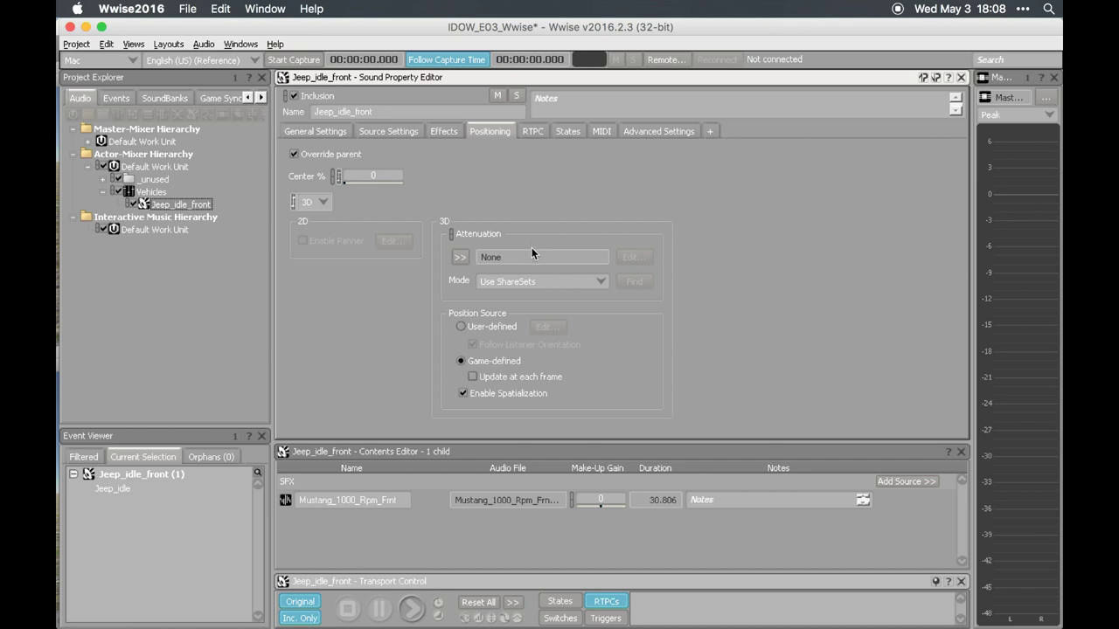
{"action": "left_click", "coordinate": [506, 327]}
{"action": "left_click", "coordinate": [506, 360]}
{"action": "left_click", "coordinate": [490, 326]}
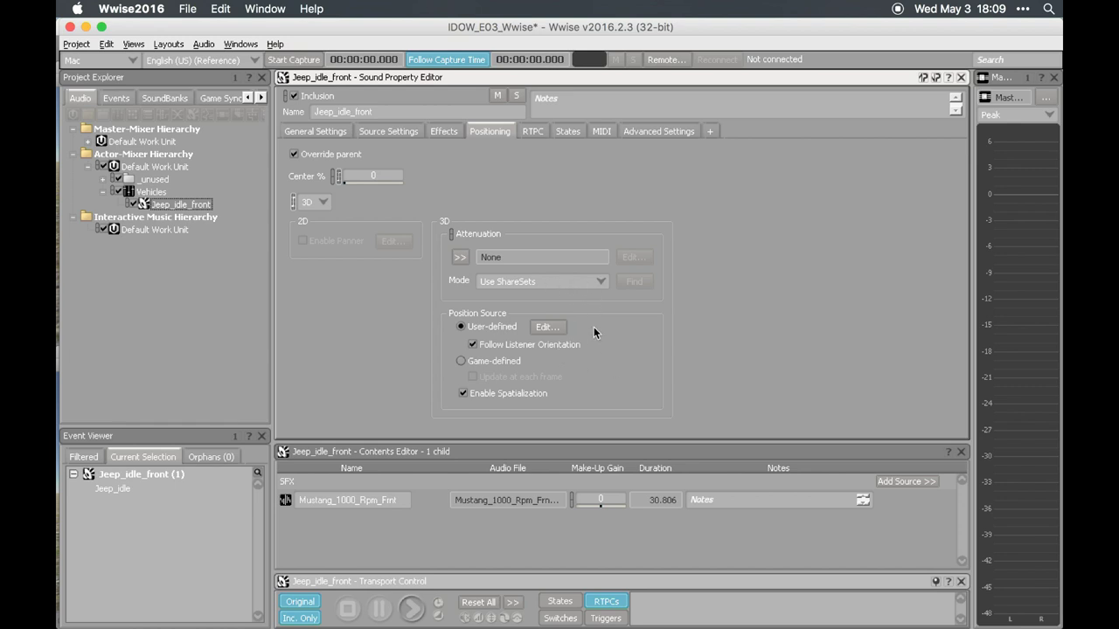
{"action": "left_click", "coordinate": [546, 327]}
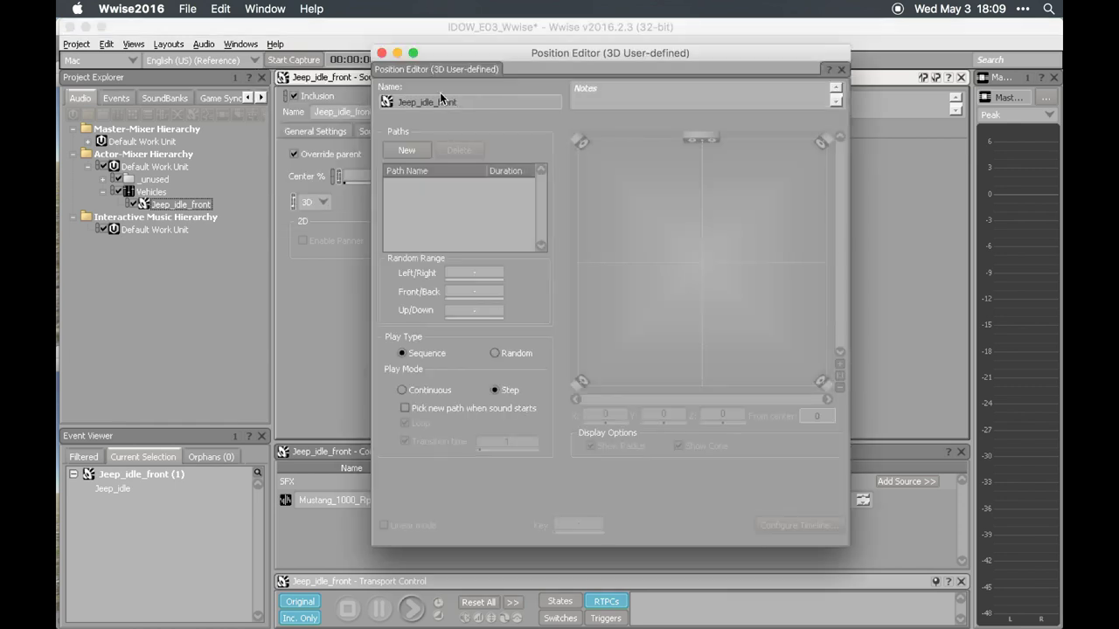
{"action": "left_click", "coordinate": [382, 54]}
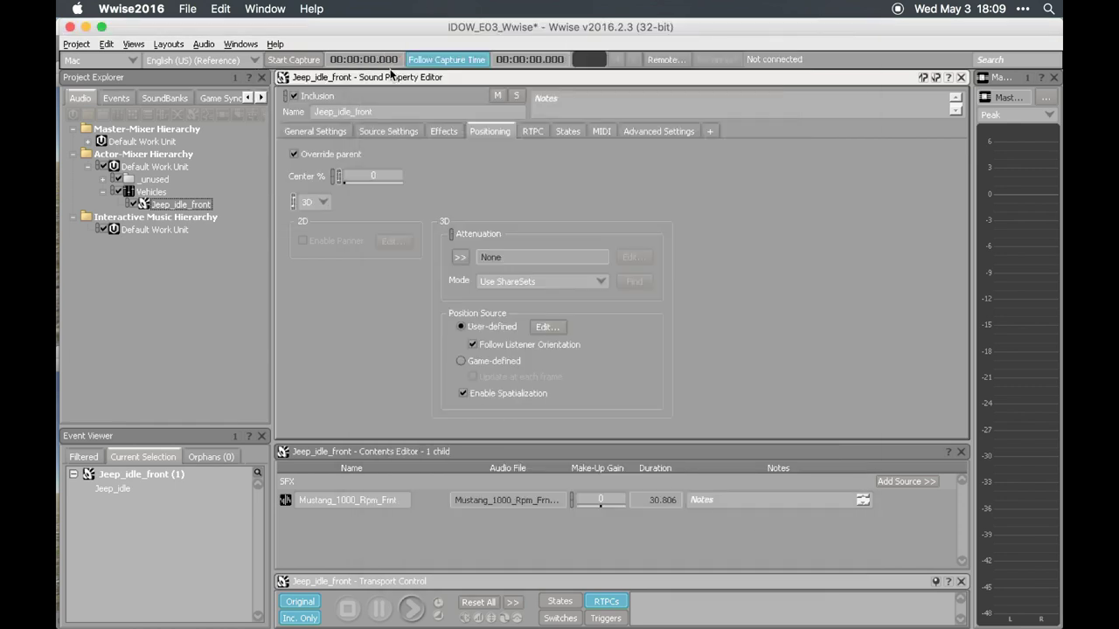
Return the position source to game-defined, trying then reverting per-frame update and spatialization.
{"action": "left_click", "coordinate": [490, 362]}
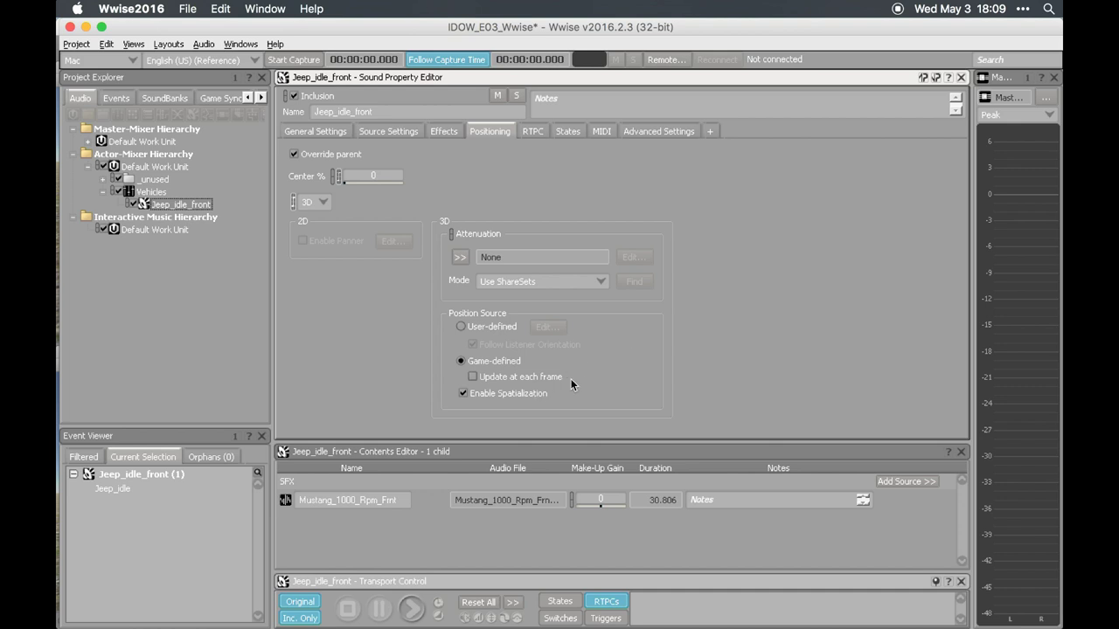
{"action": "left_click", "coordinate": [544, 380]}
{"action": "left_click", "coordinate": [549, 375]}
{"action": "left_click", "coordinate": [494, 364]}
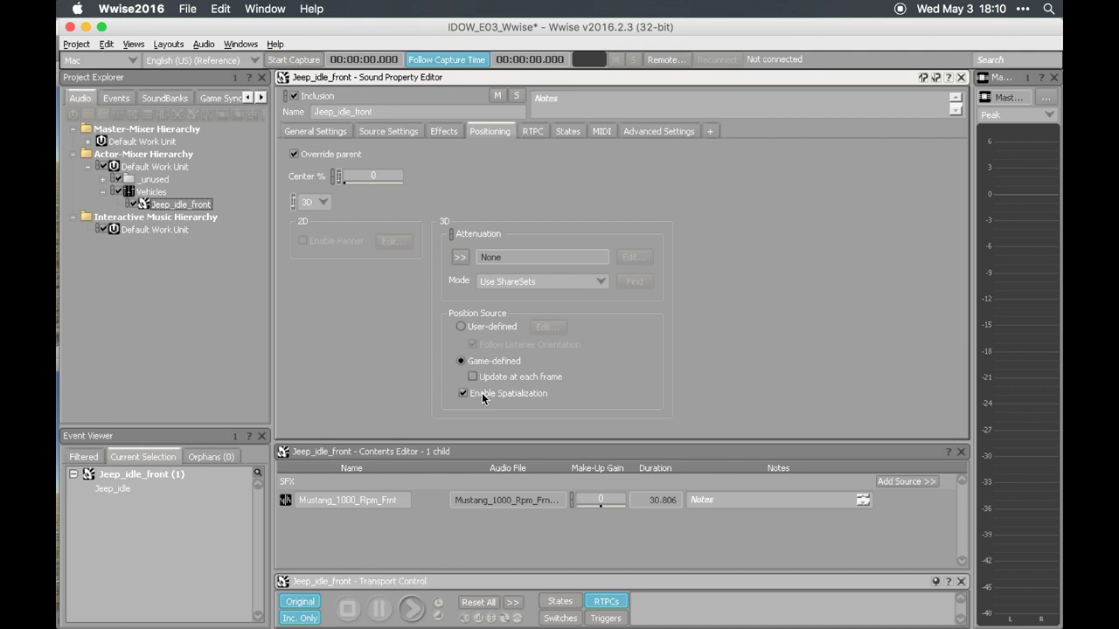
{"action": "left_click", "coordinate": [479, 396]}
{"action": "left_click", "coordinate": [477, 393]}
Generate the Main SoundBank and switch to Unity.
{"action": "key", "text": "F7"}
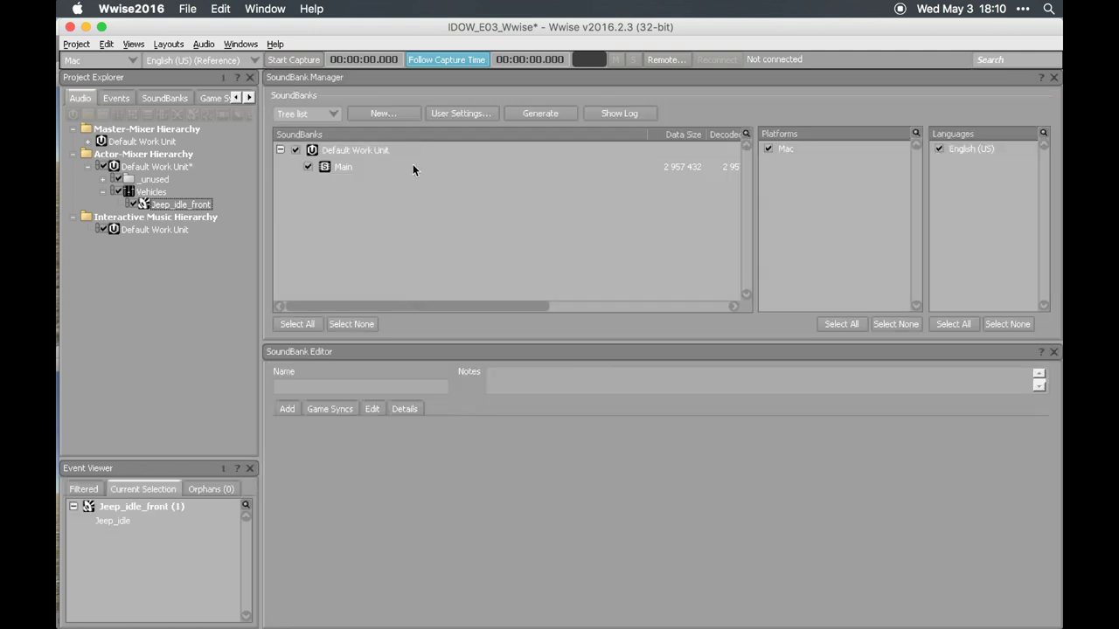
{"action": "left_click", "coordinate": [410, 166]}
{"action": "left_click", "coordinate": [541, 109]}
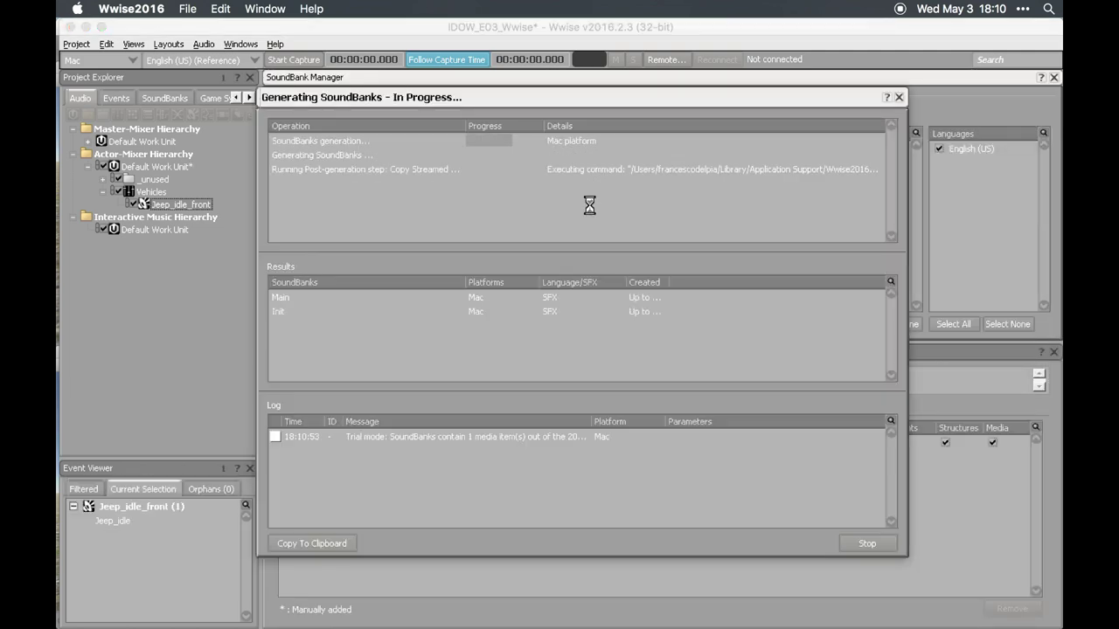
{"action": "left_click", "coordinate": [875, 540]}
{"action": "key", "text": "super+Tab"}
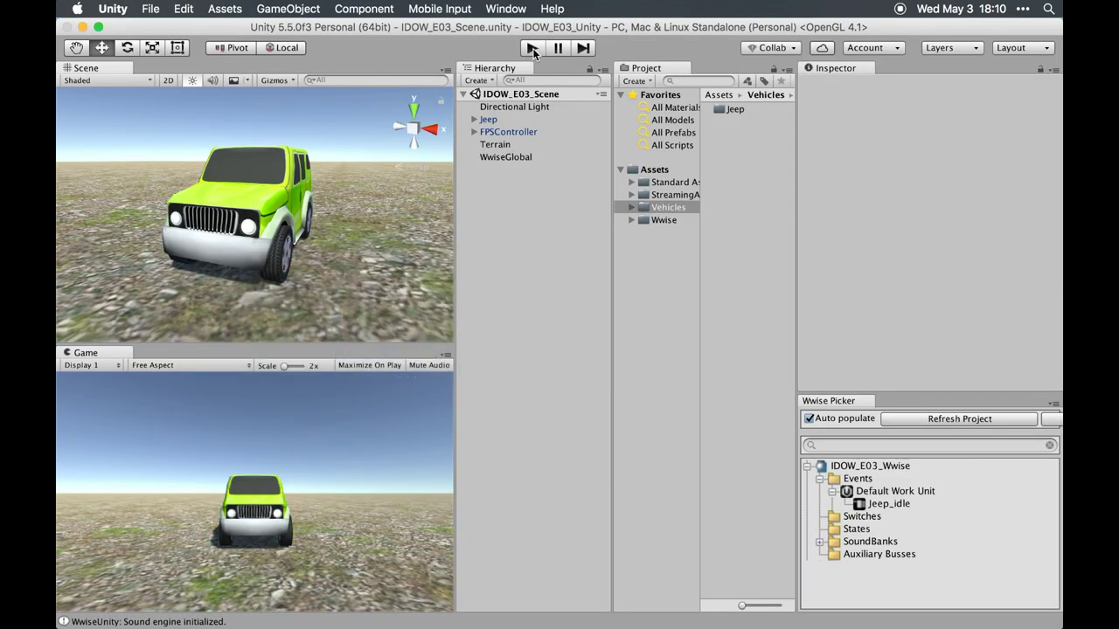
{"action": "left_click", "coordinate": [531, 48]}
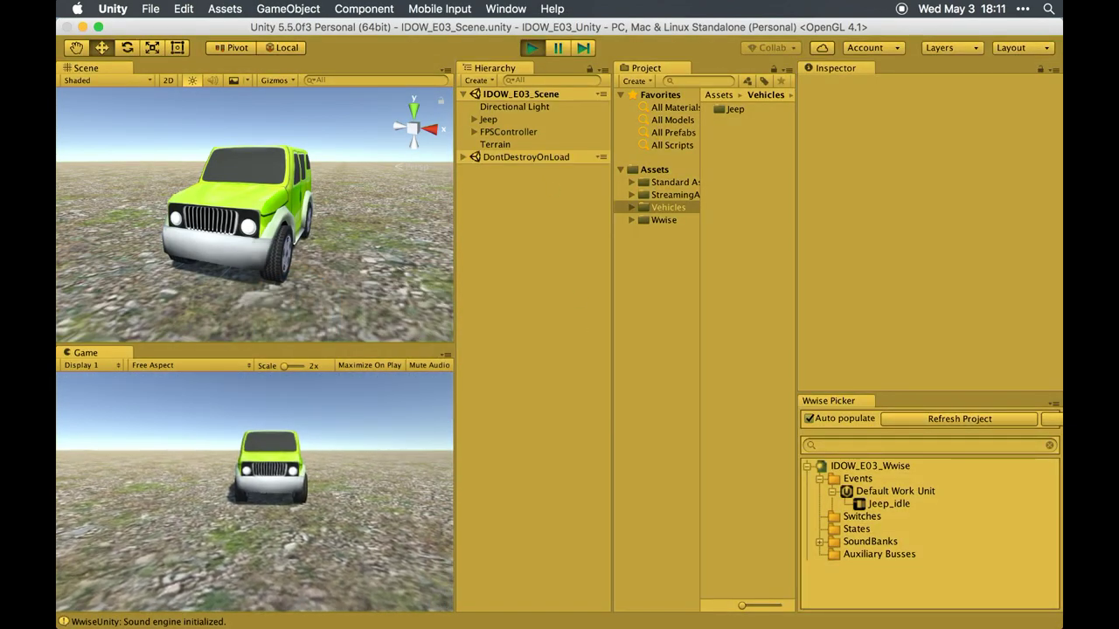
Walk toward, around and away from the jeep, stop play, and return to Wwise.
{"action": "key", "text": "w"}
{"action": "key", "text": "s"}
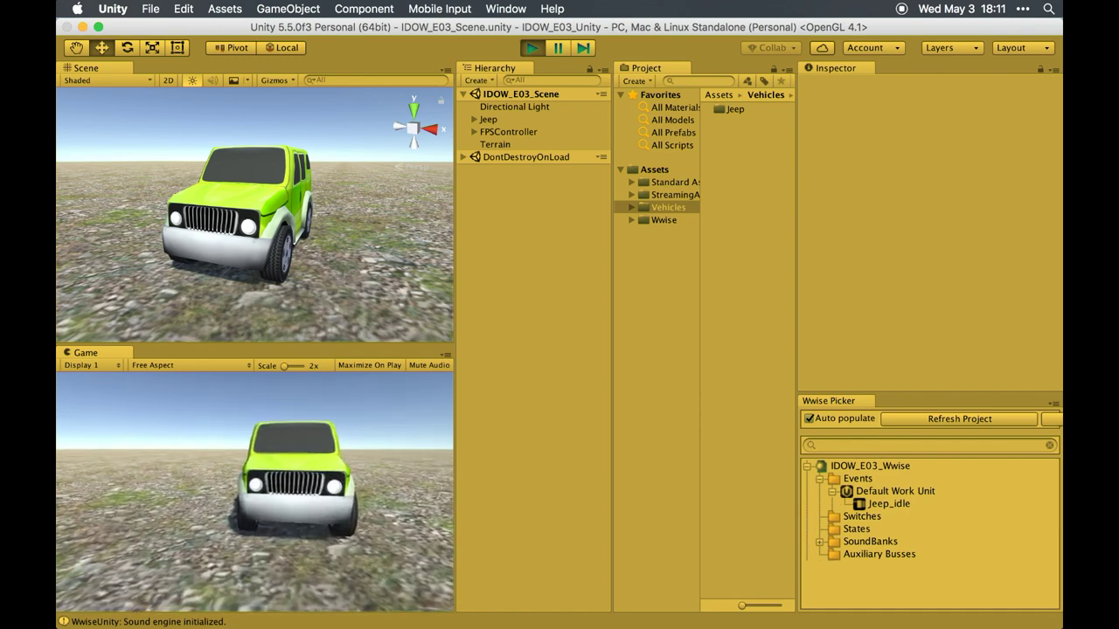
{"action": "key", "text": "a"}
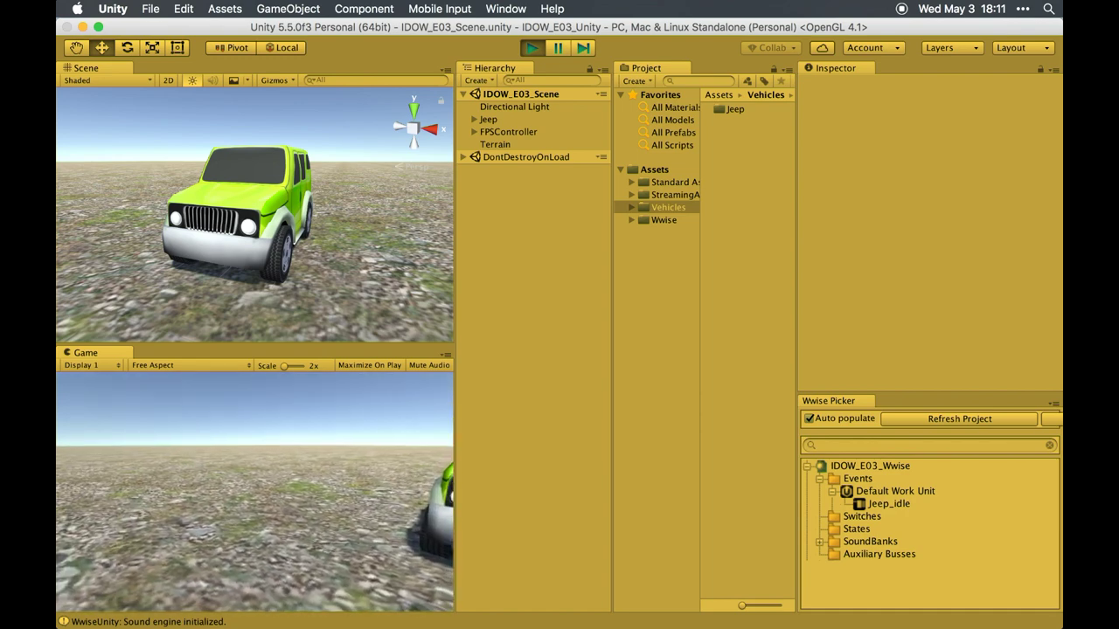
{"action": "key", "text": "d"}
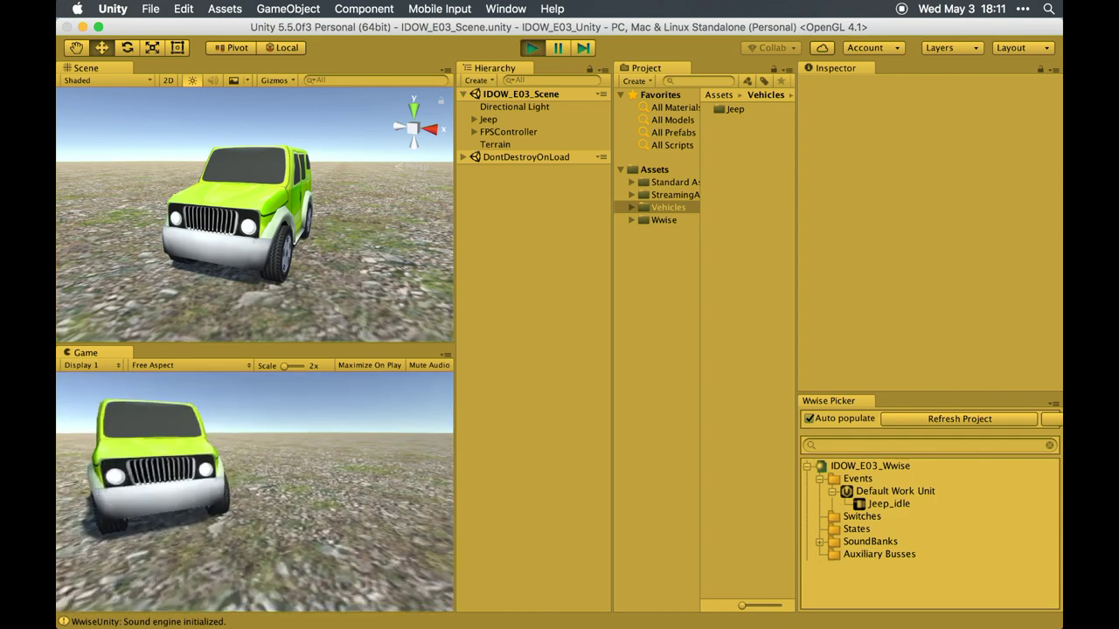
{"action": "key", "text": "a"}
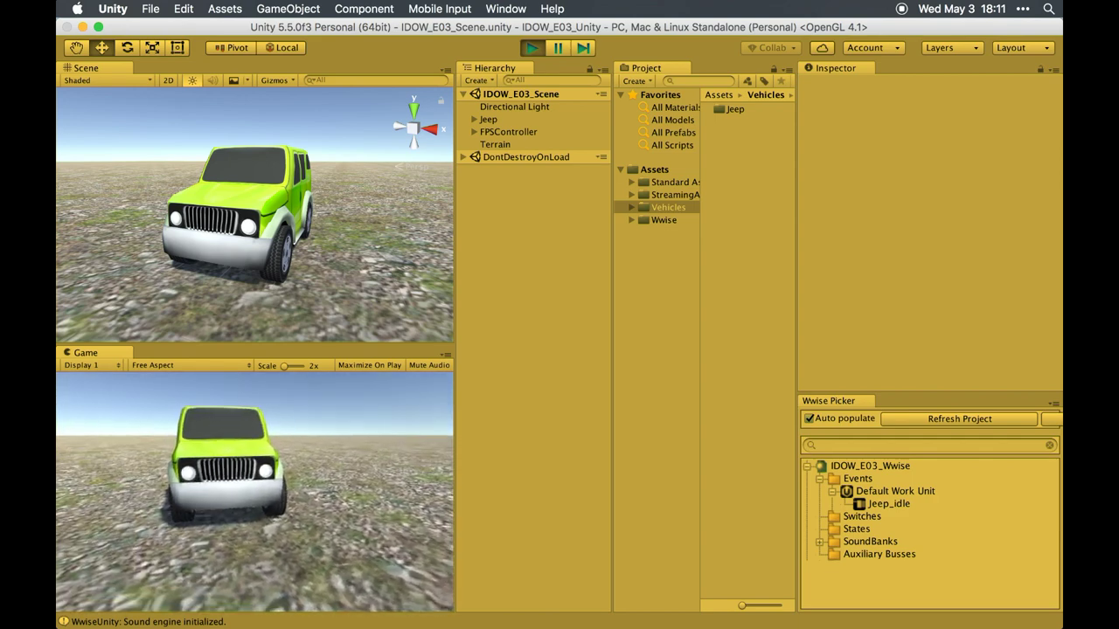
{"action": "key", "text": "s"}
{"action": "key", "text": "s"}
{"action": "key", "text": "s"}
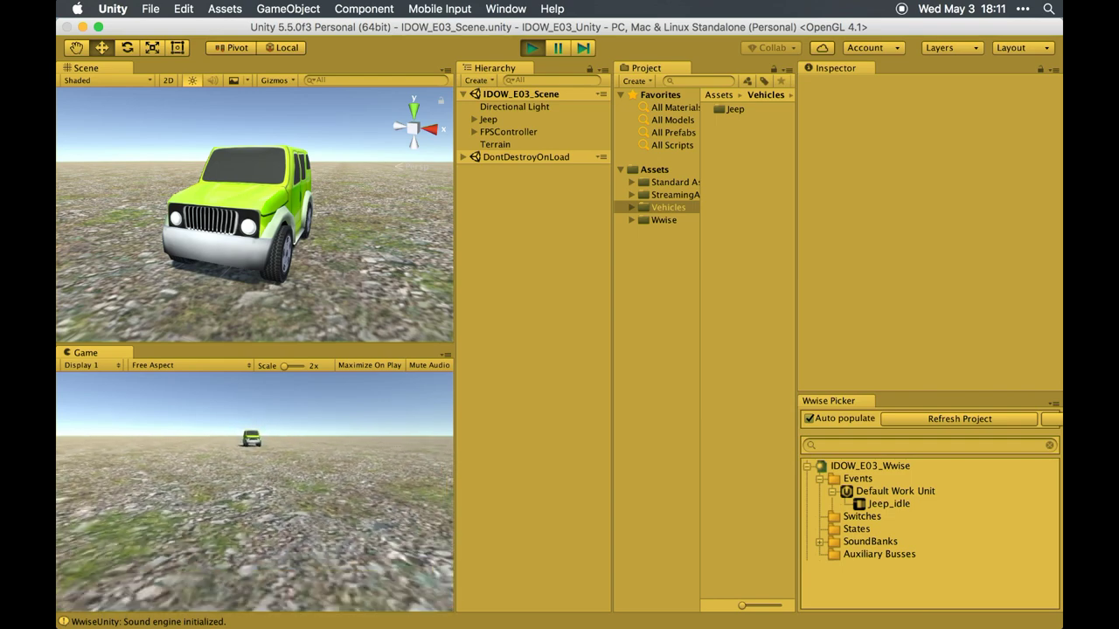
{"action": "key", "text": "super+p"}
{"action": "key", "text": "super+Tab"}
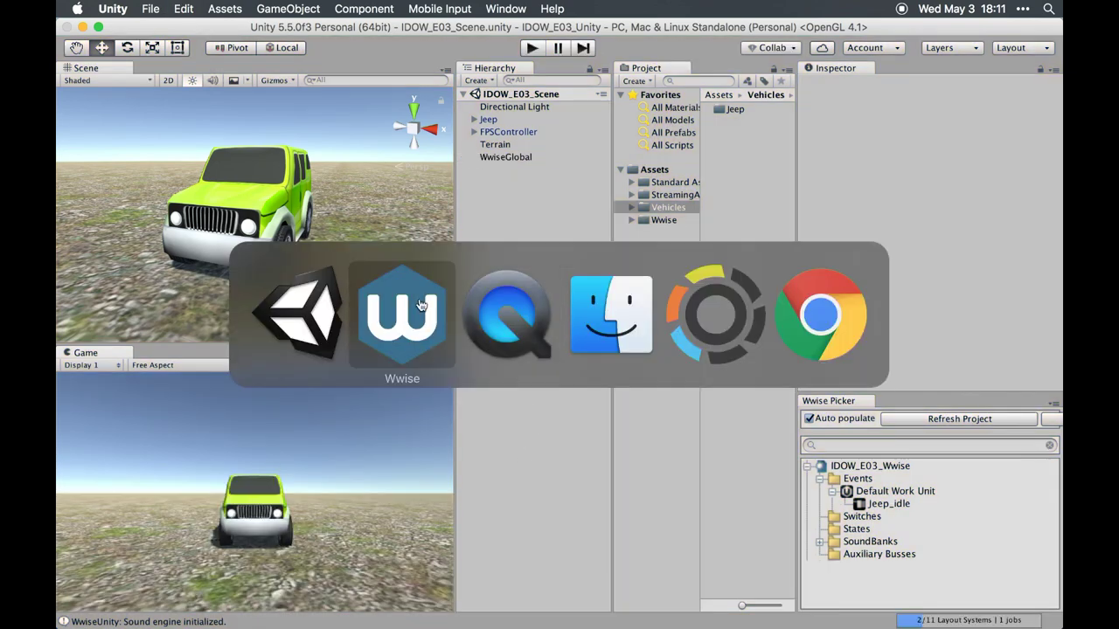
Create and assign a new attenuation ShareSet named 'Jeep' to Jeep_idle_front.
{"action": "key", "text": "F5"}
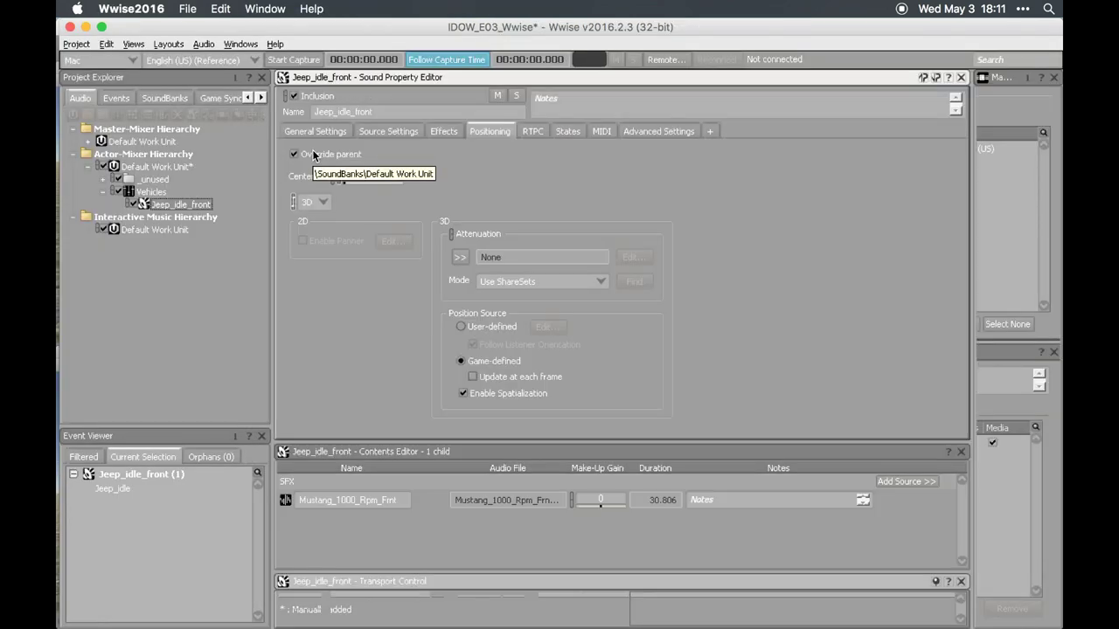
{"action": "left_click", "coordinate": [459, 257]}
{"action": "left_click", "coordinate": [565, 219]}
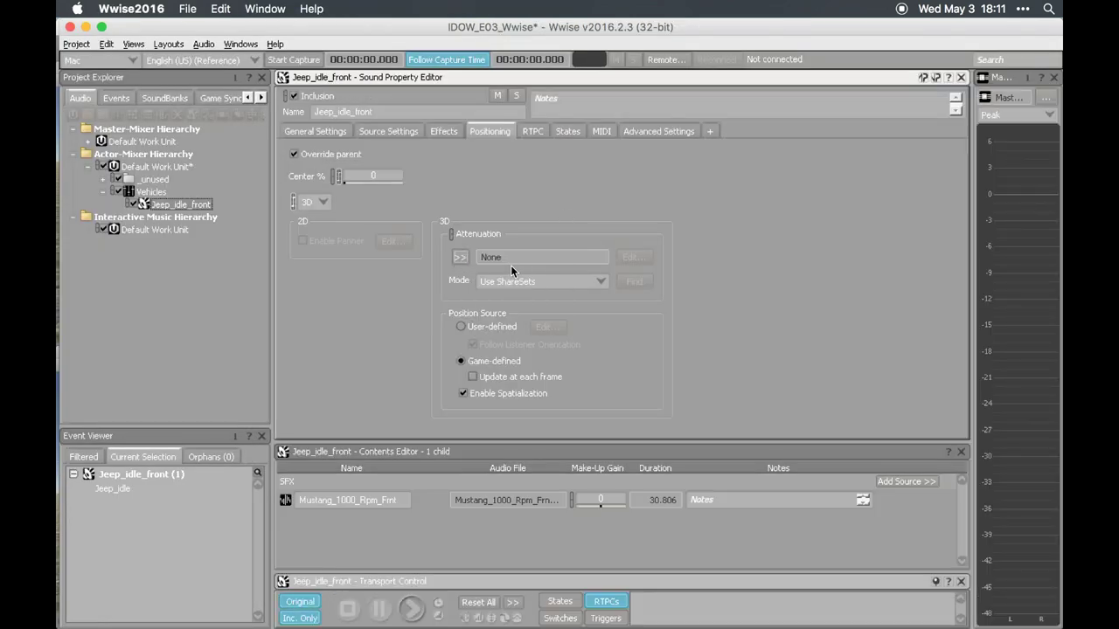
{"action": "left_click", "coordinate": [461, 260]}
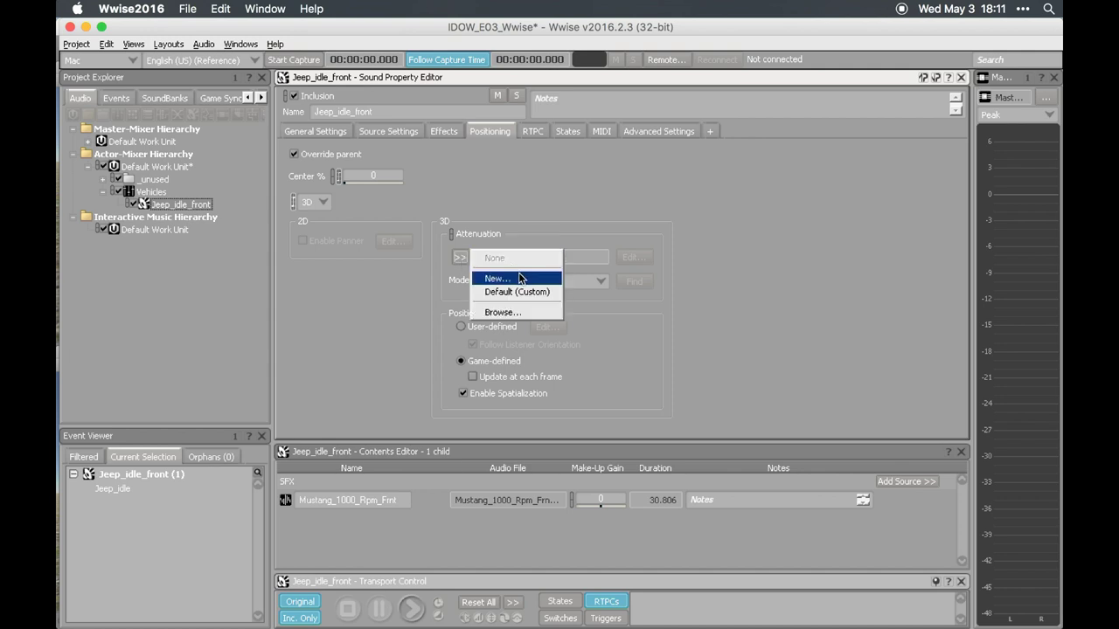
{"action": "left_click", "coordinate": [518, 280]}
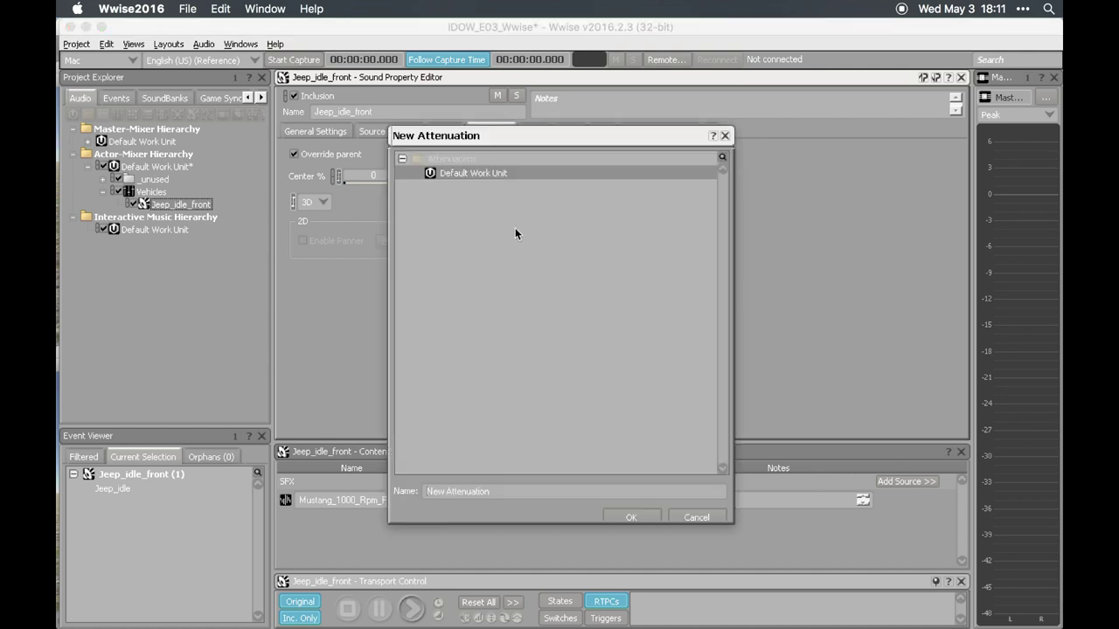
{"action": "triple_click", "coordinate": [521, 495]}
{"action": "type", "text": "Jeep"}
{"action": "key", "text": "Return"}
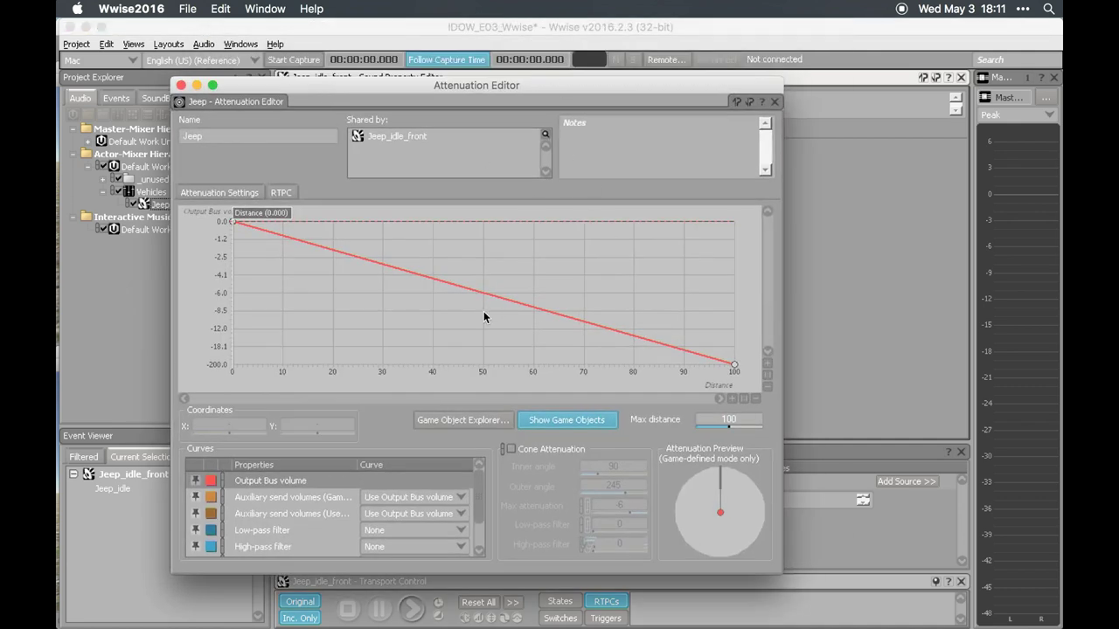
Set the Jeep attenuation's max distance to 25, after briefly trying 200 and 60000.
{"action": "double_click", "coordinate": [743, 418]}
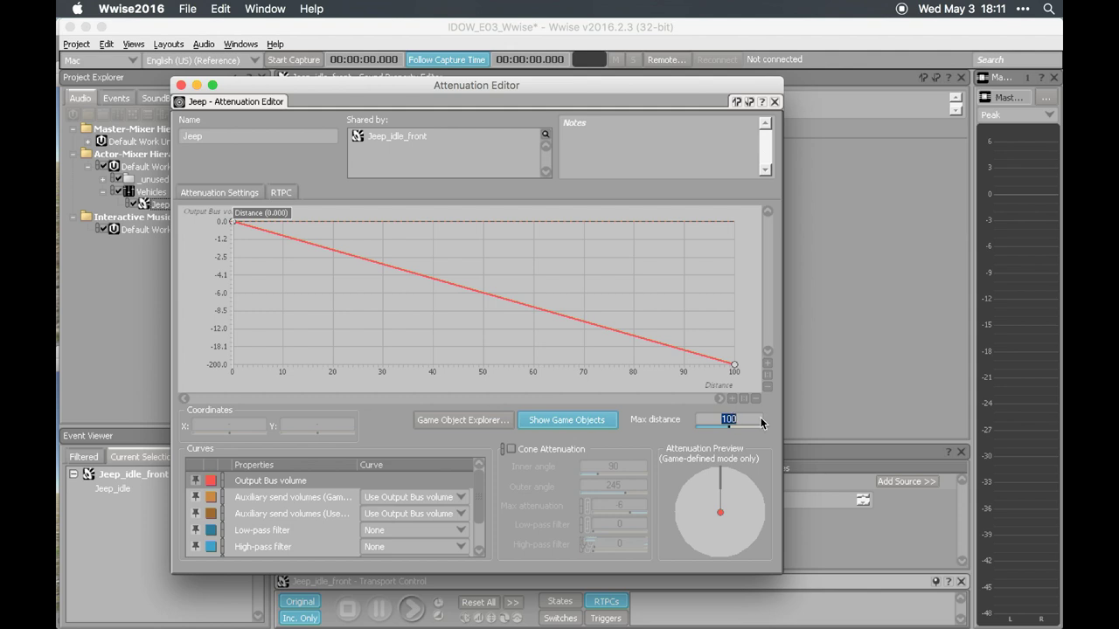
{"action": "type", "text": "25"}
{"action": "key", "text": "Return"}
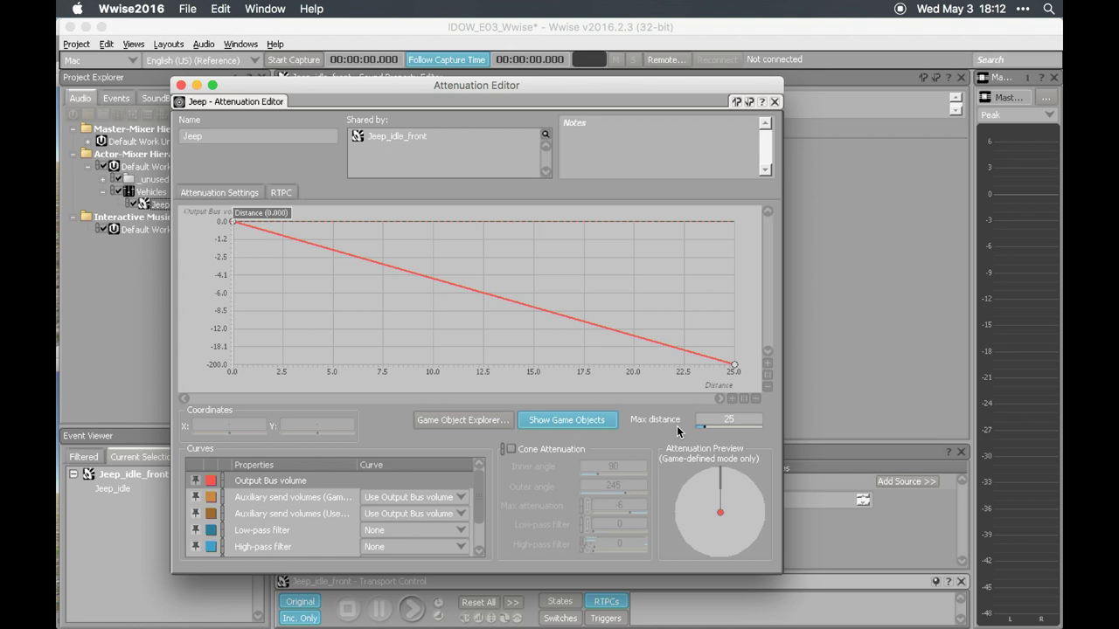
{"action": "left_click", "coordinate": [743, 418]}
{"action": "left_click_drag", "start_coordinate": [704, 431], "coordinate": [733, 435]}
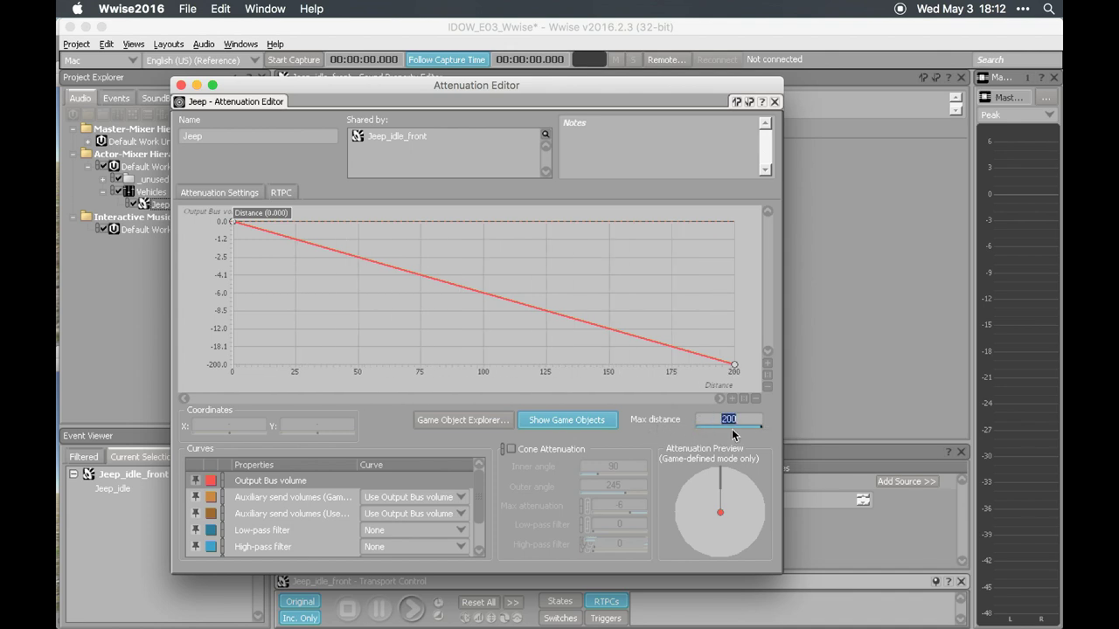
{"action": "type", "text": "60000"}
{"action": "key", "text": "Return"}
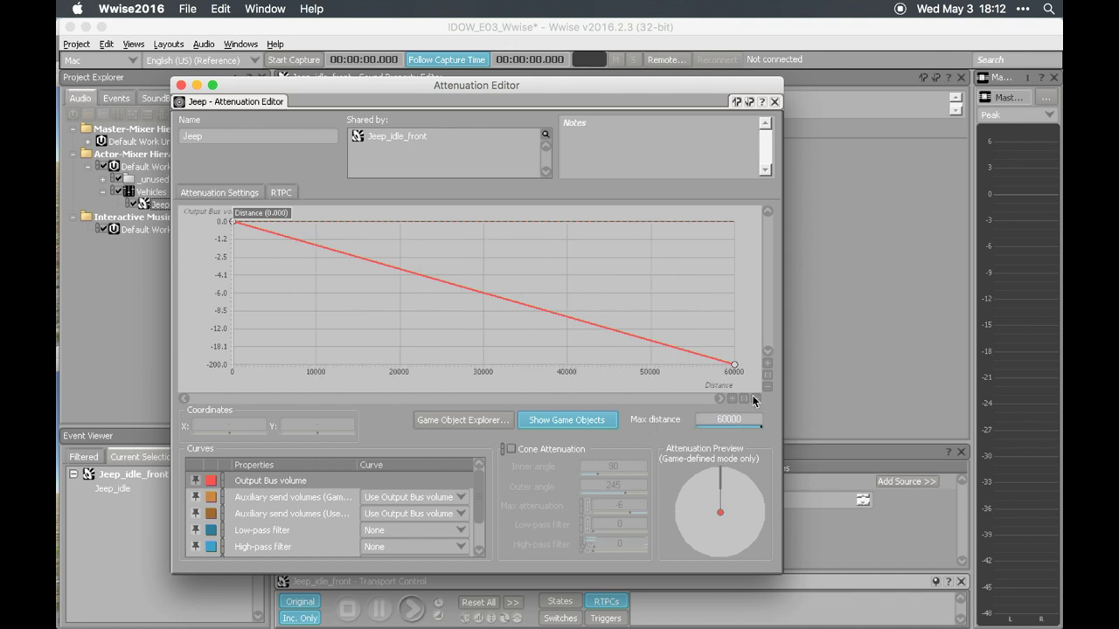
{"action": "left_click", "coordinate": [739, 421]}
{"action": "type", "text": "25"}
{"action": "key", "text": "Return"}
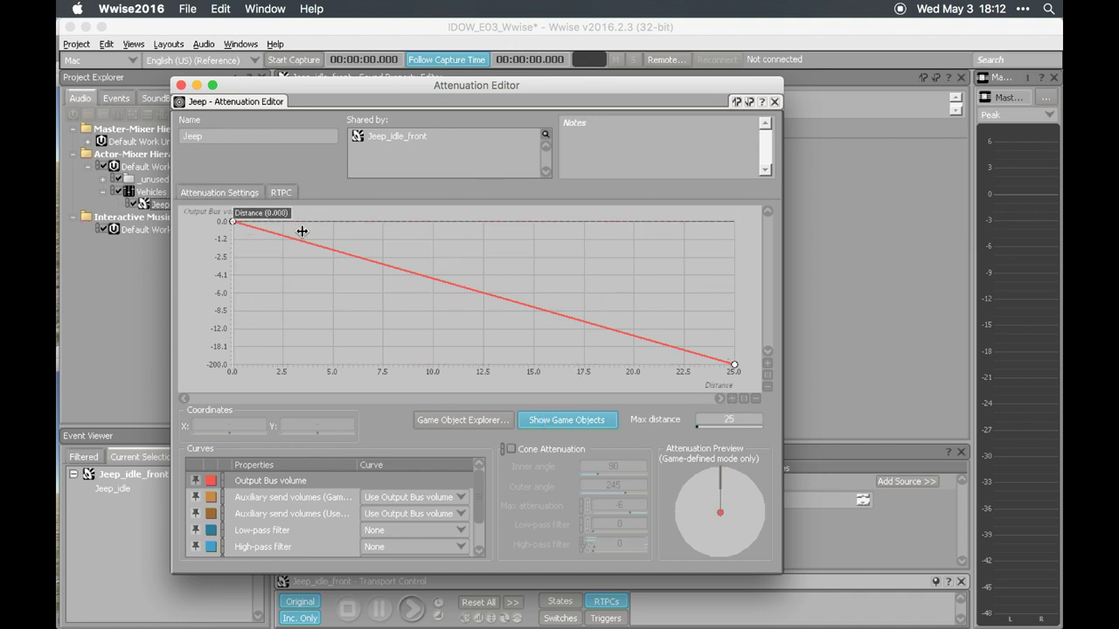
{"action": "left_click", "coordinate": [292, 482]}
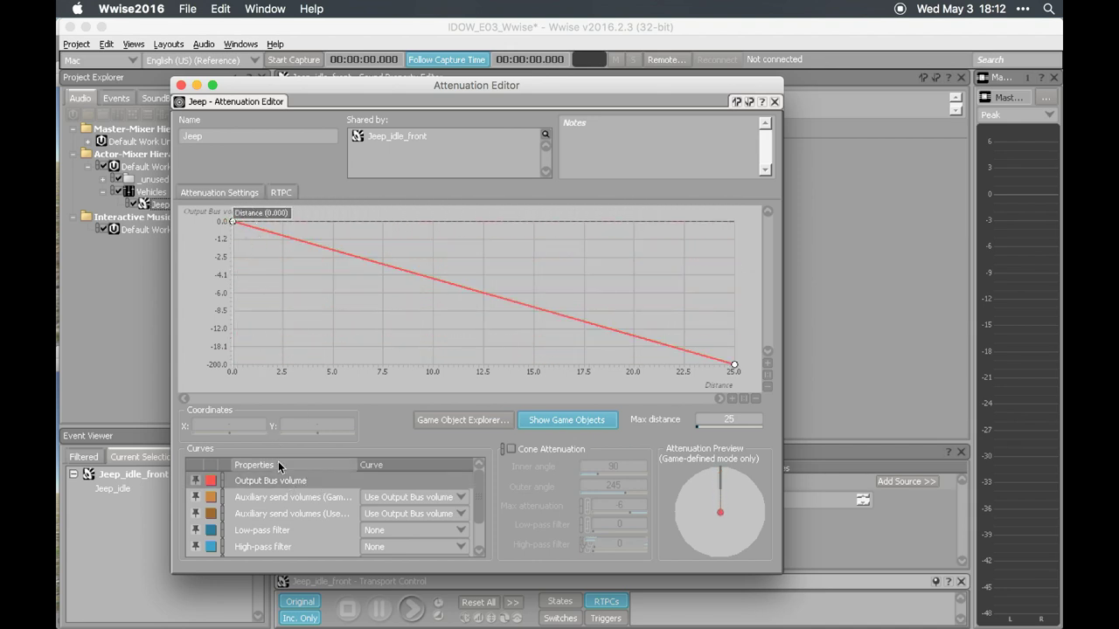
{"action": "left_click_drag", "start_coordinate": [278, 216], "coordinate": [533, 215]}
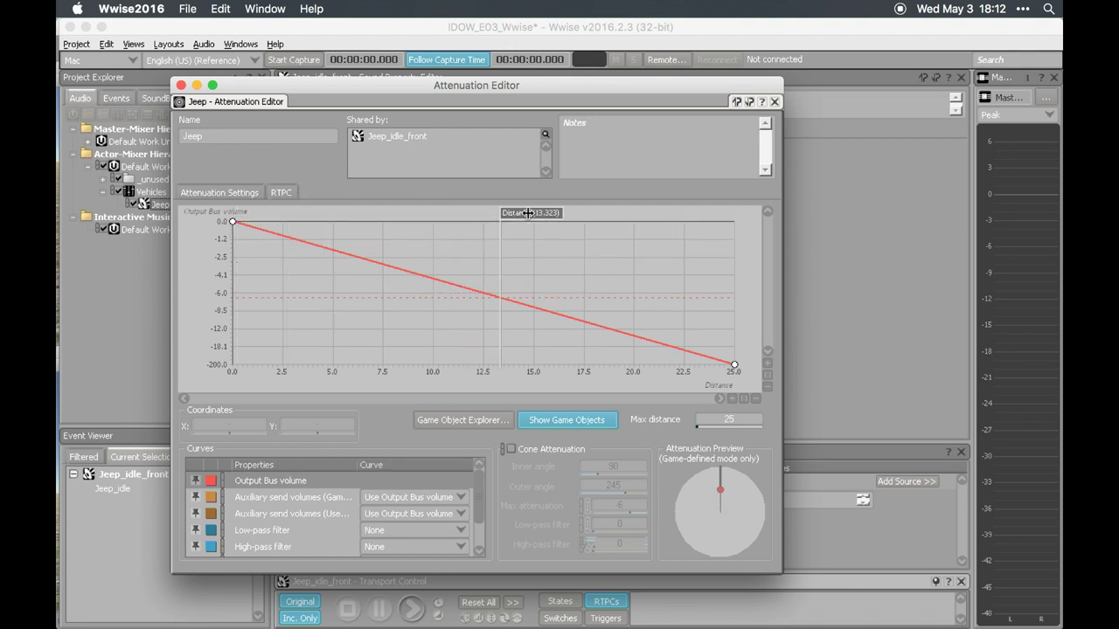
{"action": "left_click_drag", "start_coordinate": [533, 215], "coordinate": [187, 189]}
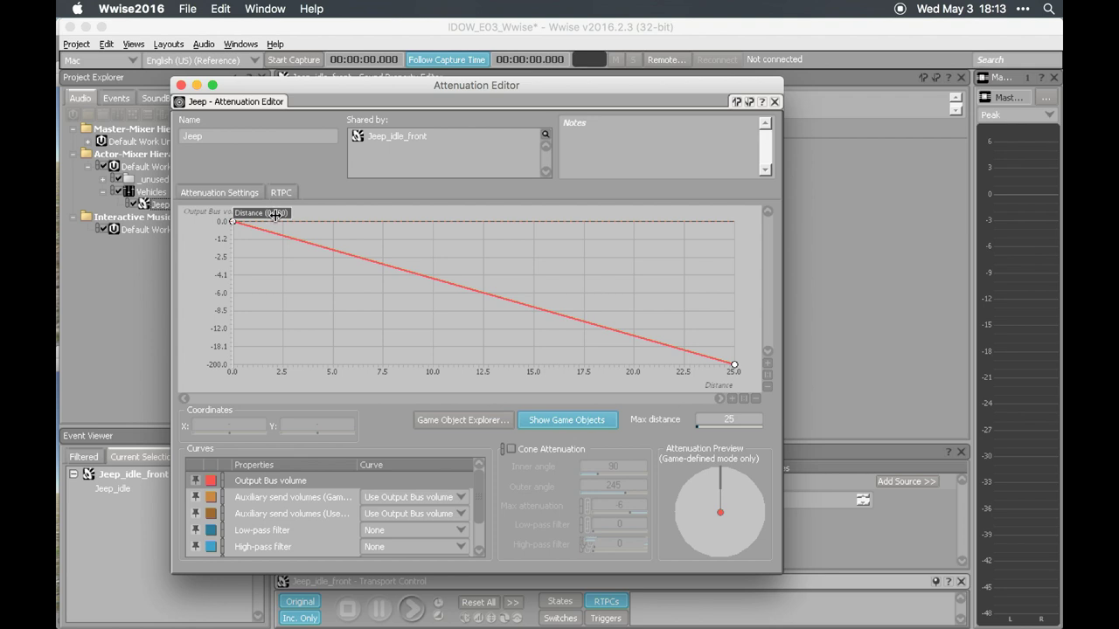
{"action": "mouse_move", "coordinate": [276, 215]}
{"action": "left_mouse_down"}
{"action": "mouse_move", "coordinate": [612, 254]}
{"action": "mouse_move", "coordinate": [230, 275]}
{"action": "left_mouse_up"}
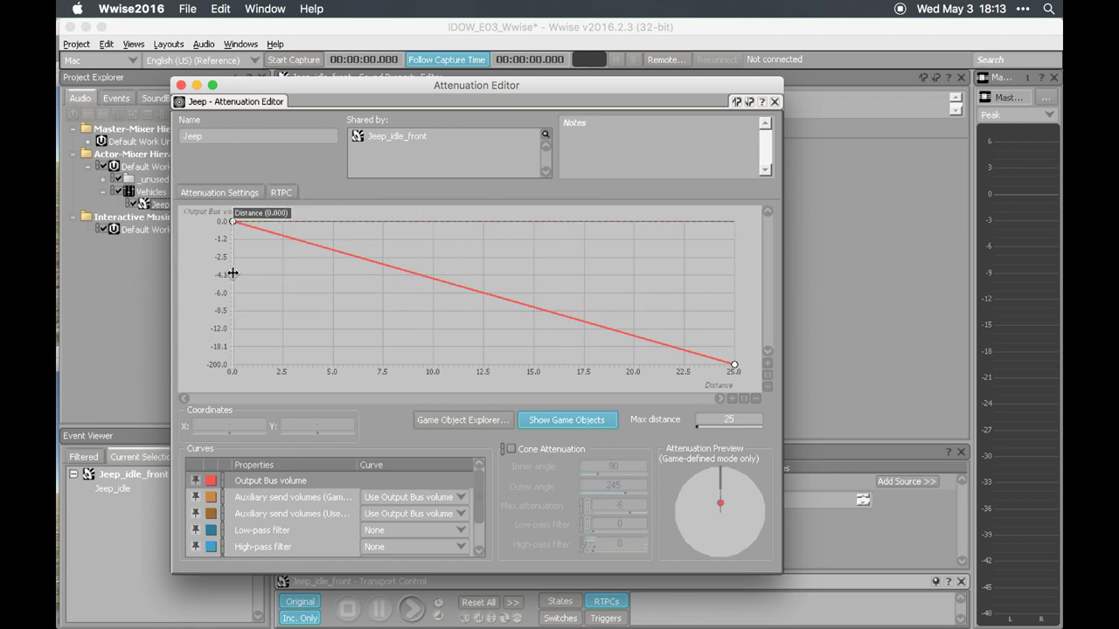
{"action": "mouse_move", "coordinate": [479, 490]}
{"action": "left_mouse_down"}
{"action": "mouse_move", "coordinate": [479, 500]}
{"action": "mouse_move", "coordinate": [481, 476]}
{"action": "left_mouse_up"}
{"action": "left_click", "coordinate": [290, 496]}
{"action": "left_click", "coordinate": [297, 514]}
{"action": "left_click", "coordinate": [301, 494]}
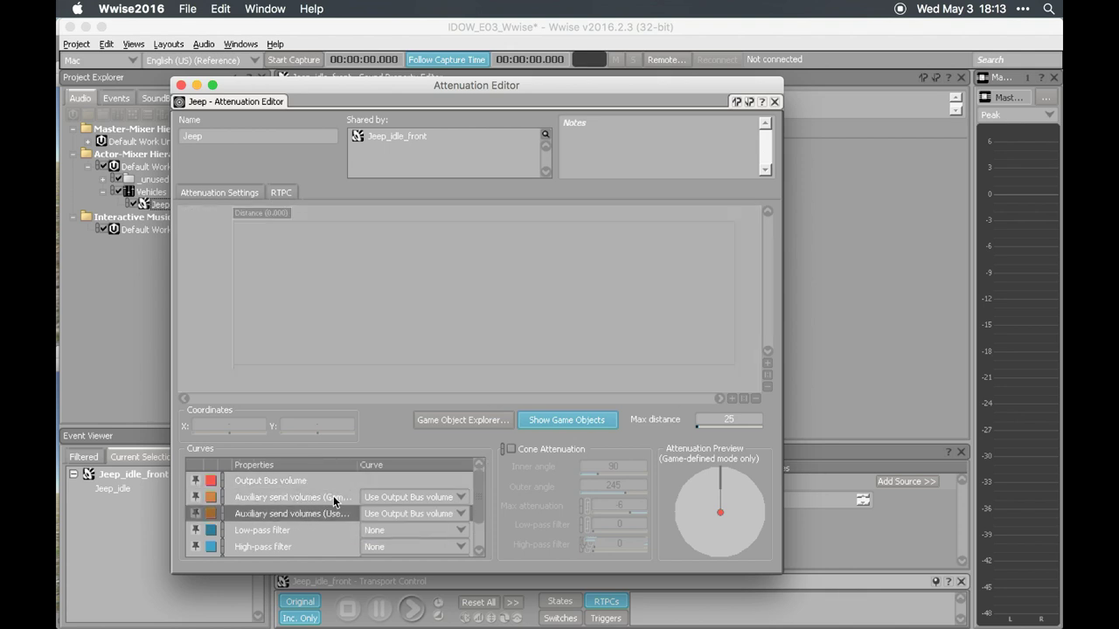
{"action": "left_click", "coordinate": [333, 499]}
{"action": "left_click", "coordinate": [331, 510]}
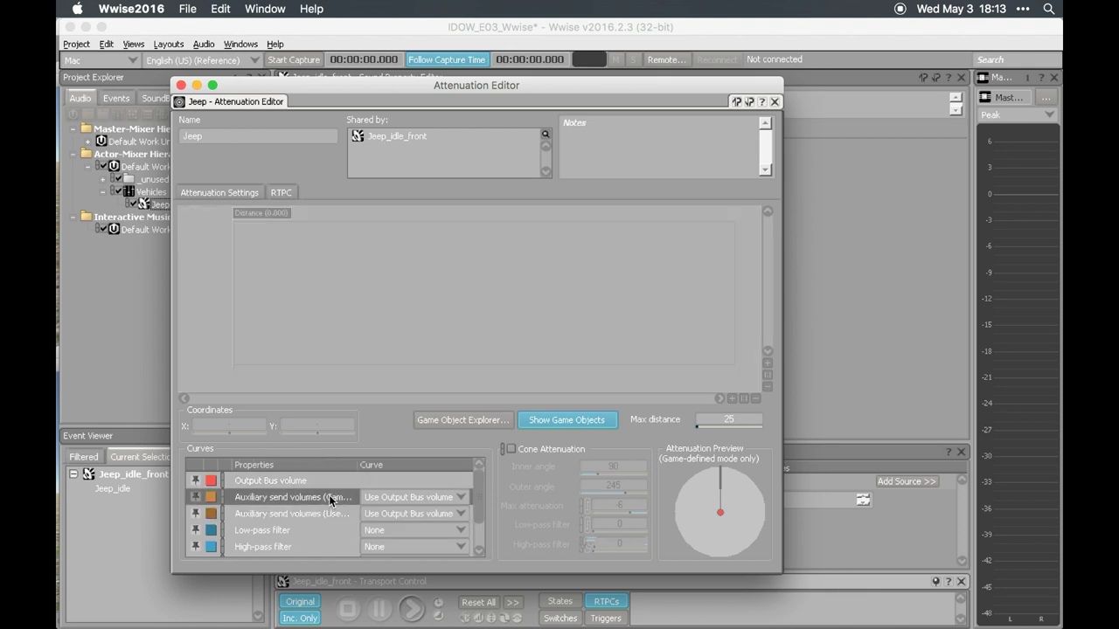
{"action": "left_click", "coordinate": [270, 482]}
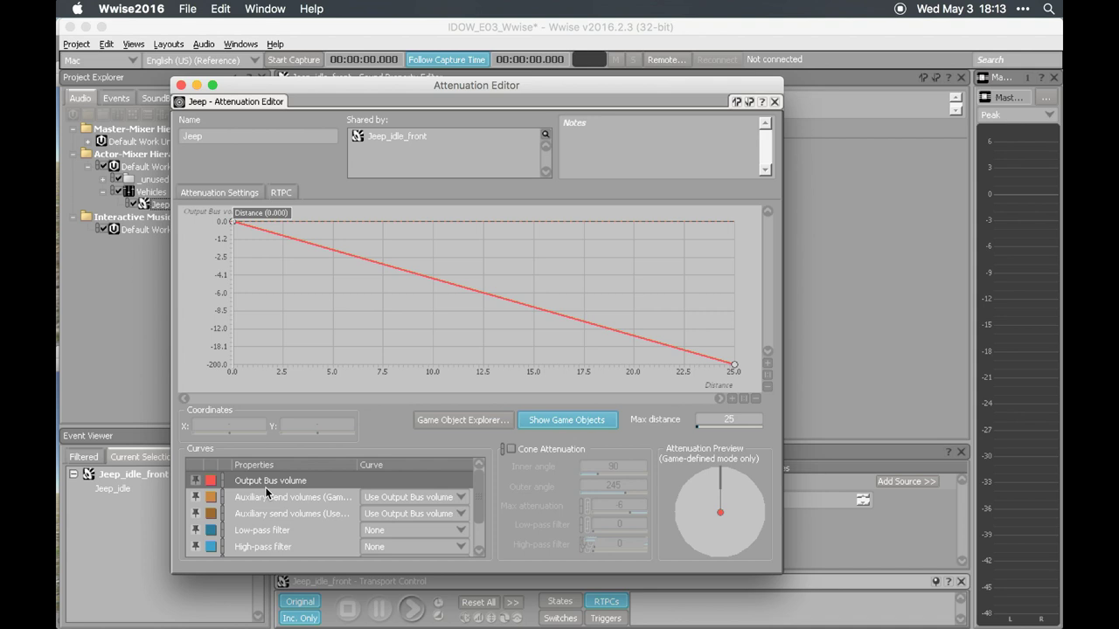
Give the Low-pass filter a custom curve with its far end at 30.
{"action": "left_click", "coordinate": [292, 529]}
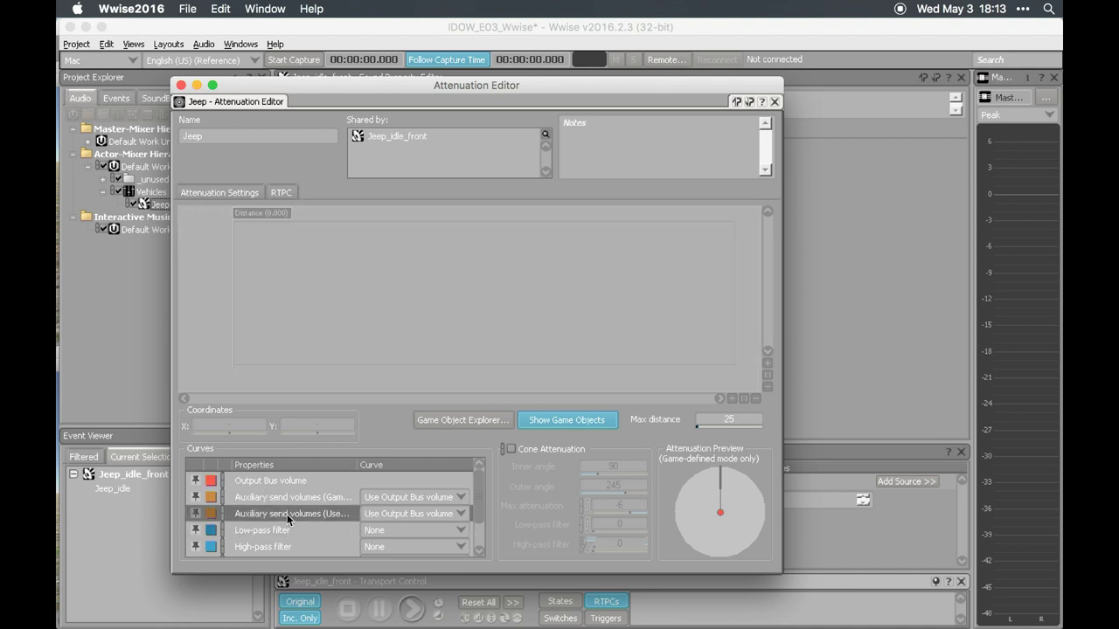
{"action": "left_click", "coordinate": [277, 530]}
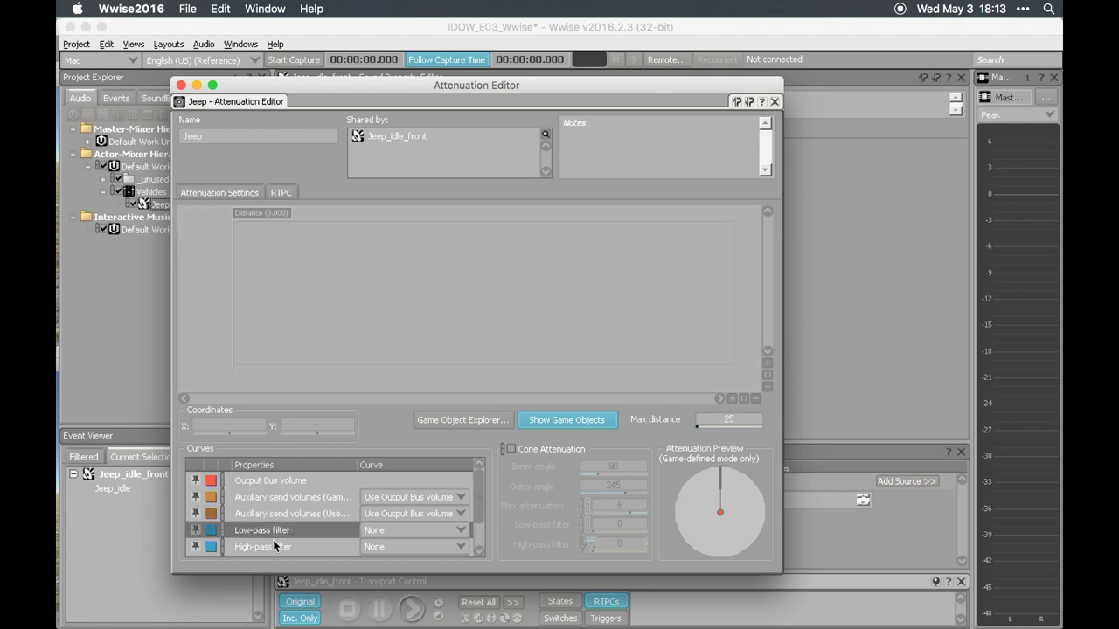
{"action": "left_click", "coordinate": [482, 549]}
{"action": "left_click", "coordinate": [308, 496]}
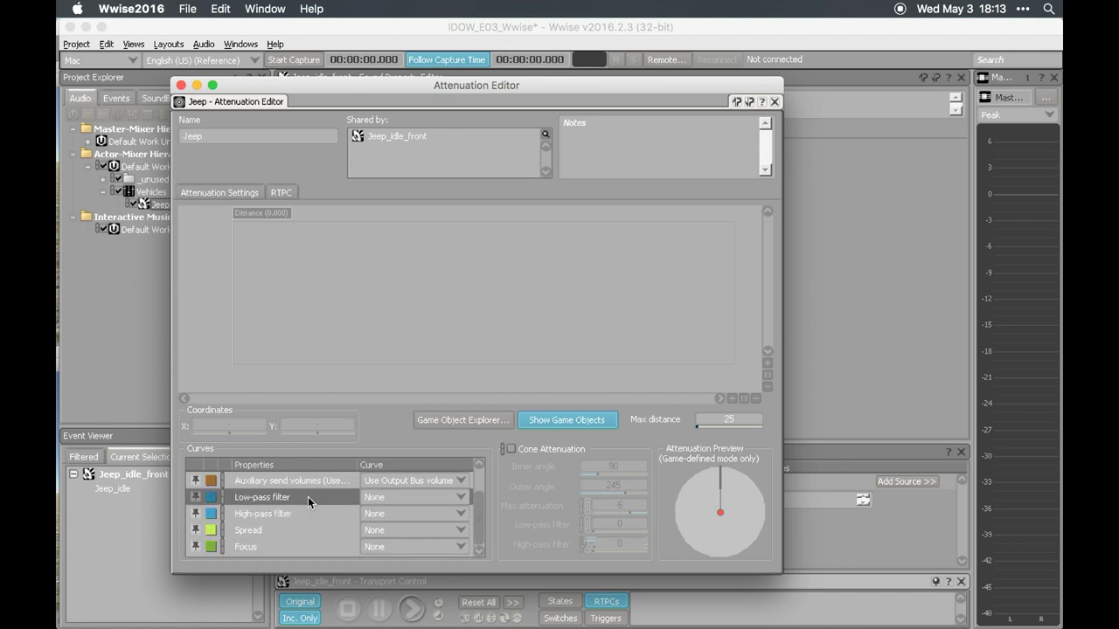
{"action": "left_click", "coordinate": [402, 498]}
{"action": "left_click", "coordinate": [395, 522]}
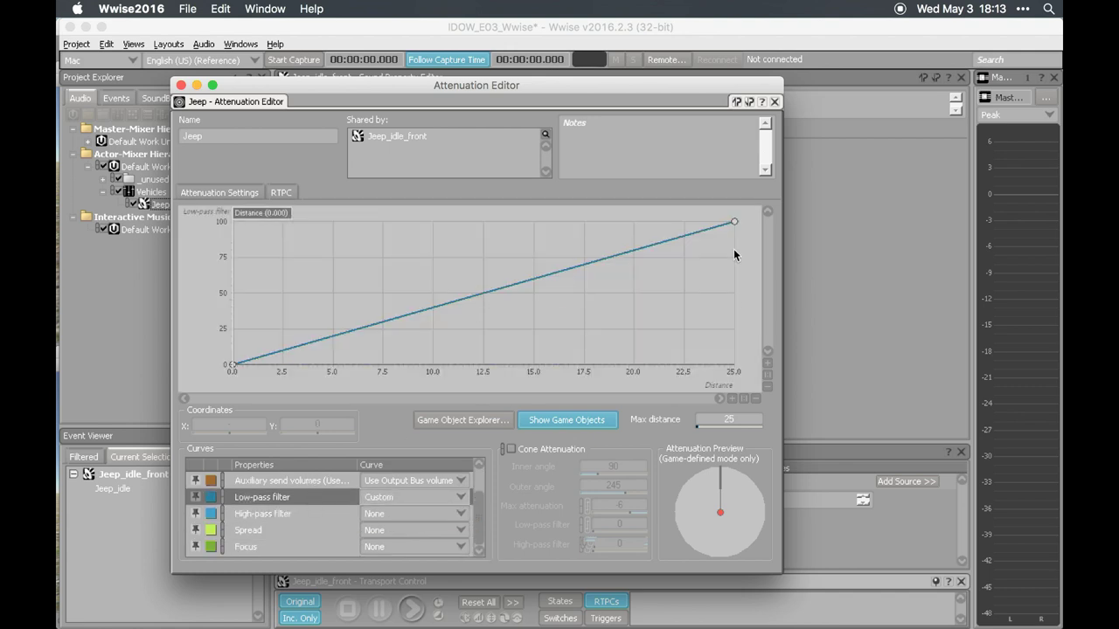
{"action": "left_click_drag", "start_coordinate": [734, 222], "coordinate": [751, 331]}
{"action": "double_click", "coordinate": [332, 424]}
{"action": "type", "text": "30"}
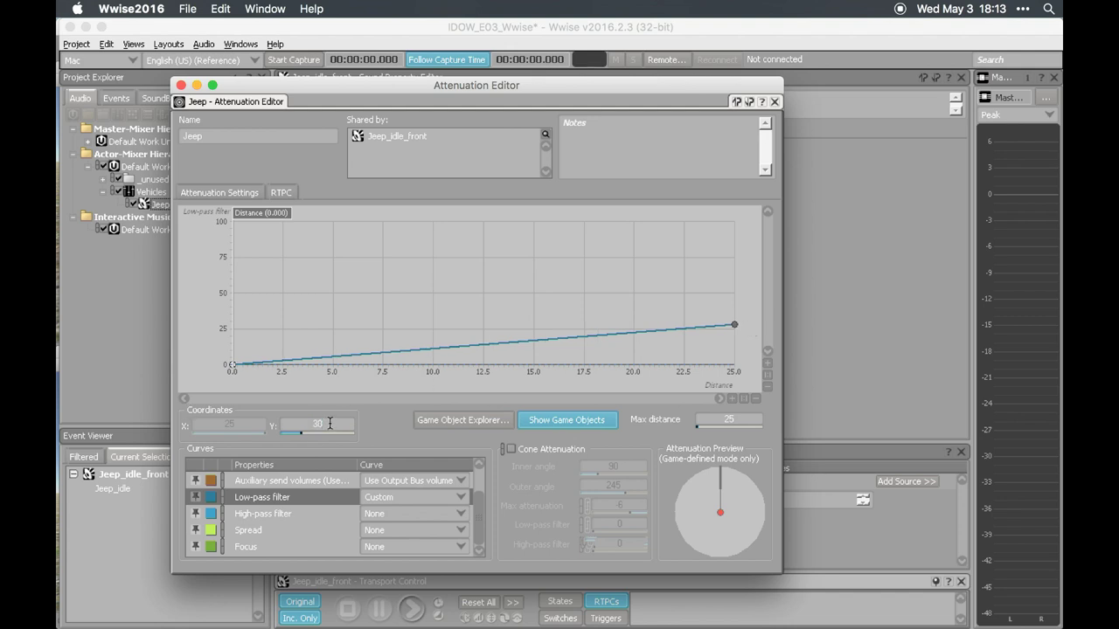
{"action": "key", "text": "Return"}
Give the High-pass filter a custom curve, flat near zero and rising to 10 at distance 5.
{"action": "left_click", "coordinate": [285, 515]}
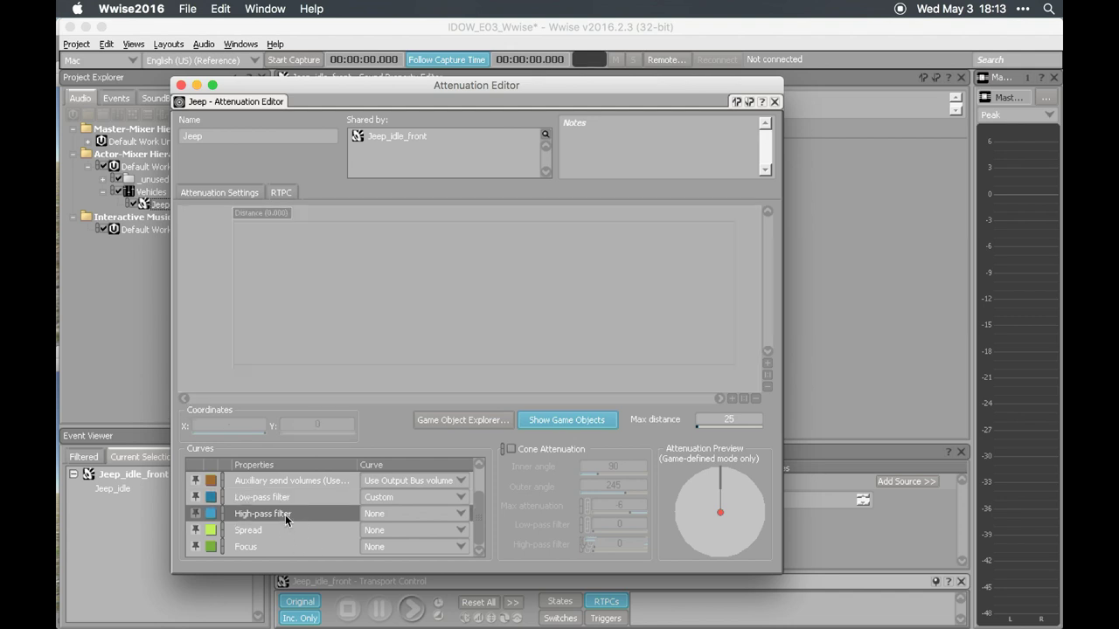
{"action": "left_click", "coordinate": [389, 515]}
{"action": "left_click", "coordinate": [402, 535]}
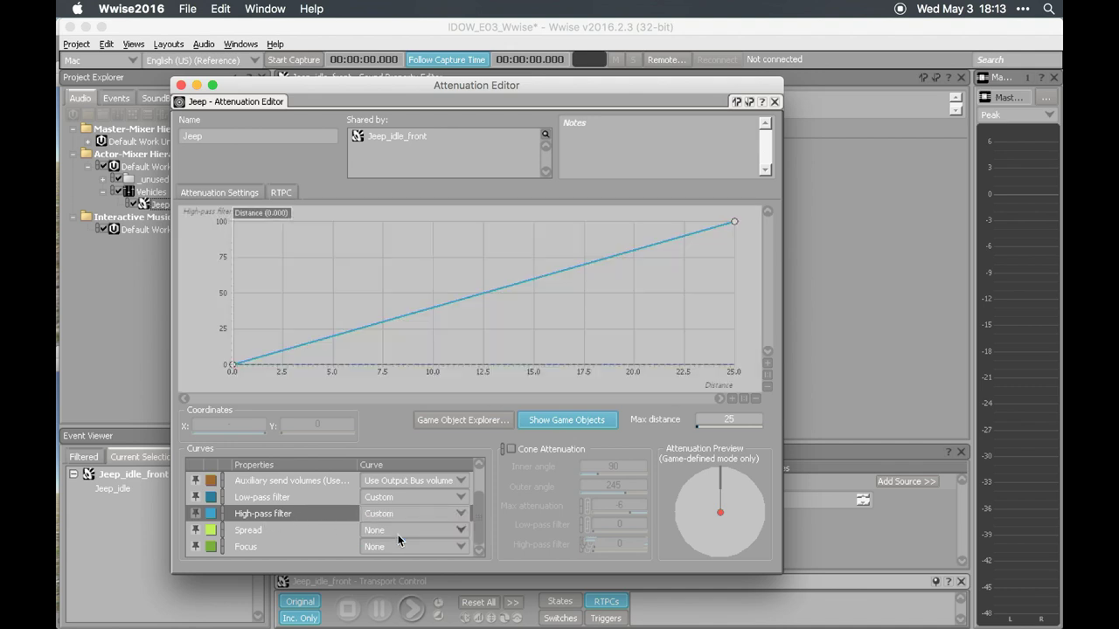
{"action": "double_click", "coordinate": [306, 345]}
{"action": "left_click_drag", "start_coordinate": [306, 345], "coordinate": [285, 366]}
{"action": "double_click", "coordinate": [248, 420]}
{"action": "double_click", "coordinate": [355, 348]}
{"action": "left_click_drag", "start_coordinate": [356, 347], "coordinate": [355, 337]}
{"action": "left_click", "coordinate": [284, 428]}
{"action": "type", "text": "10"}
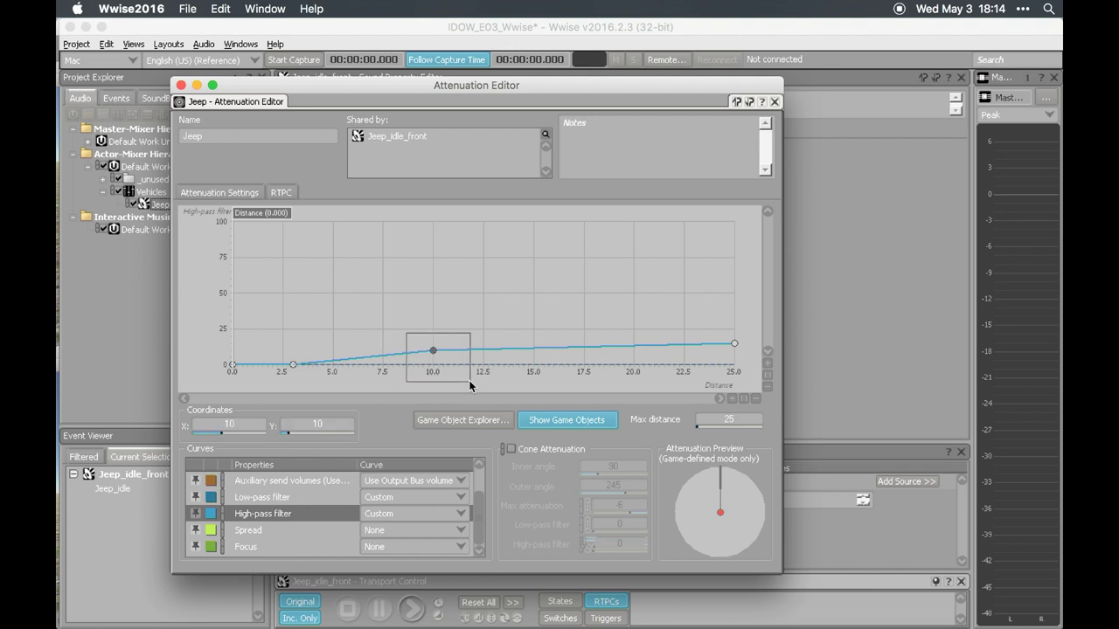
{"action": "double_click", "coordinate": [329, 422]}
{"action": "double_click", "coordinate": [248, 421]}
{"action": "type", "text": "5"}
{"action": "key", "text": "Return"}
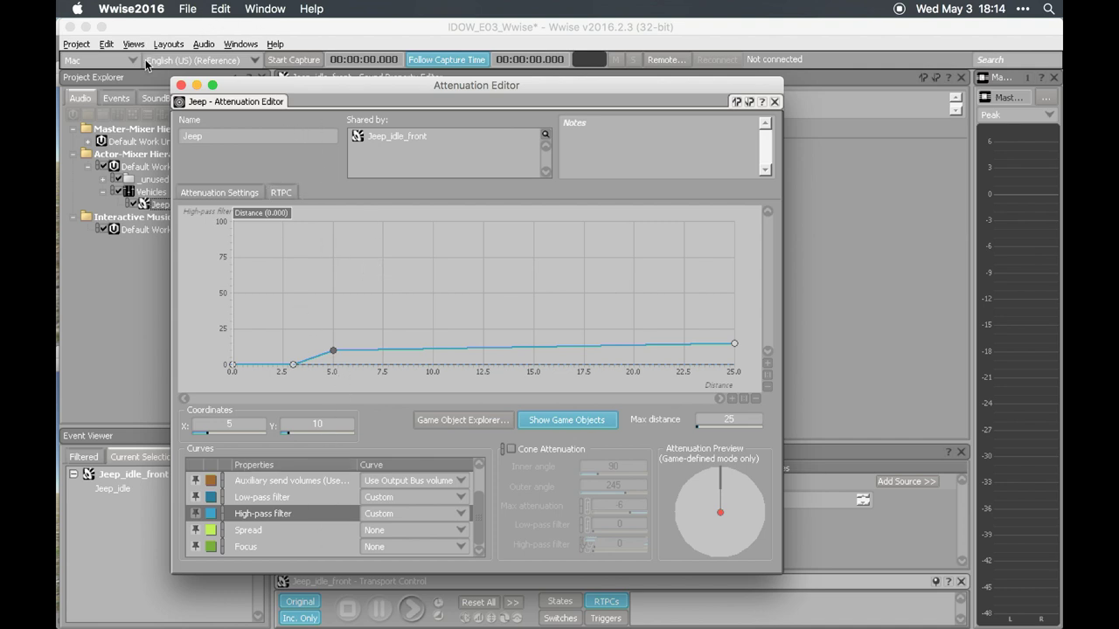
Close the Attenuation Editor, then regenerate SoundBanks from Unity's Wwise Picker.
{"action": "left_click", "coordinate": [181, 85]}
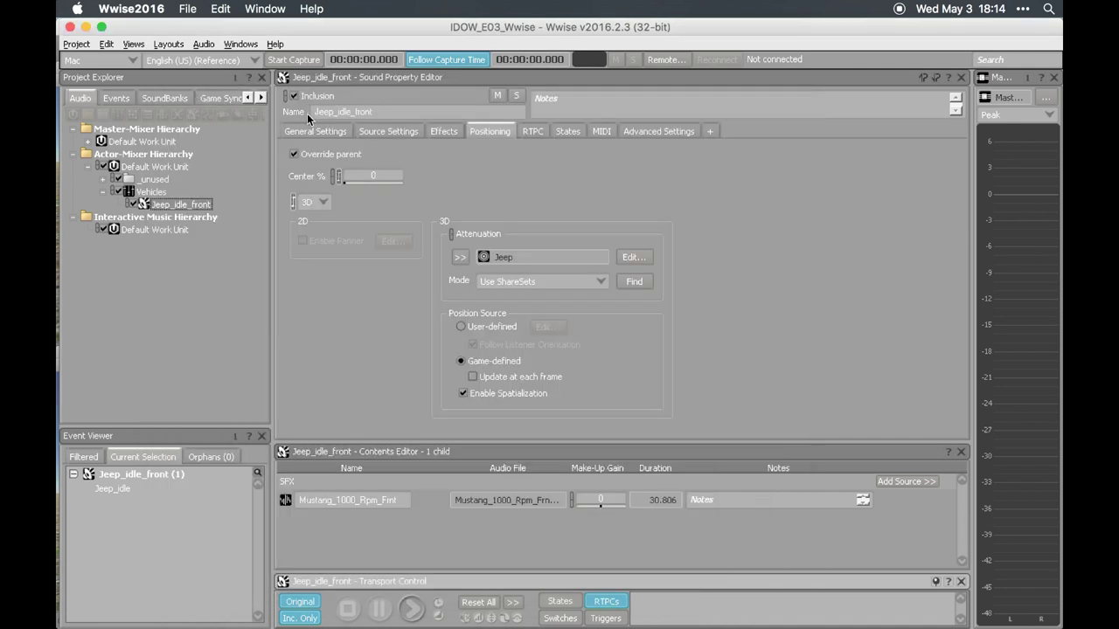
{"action": "key", "text": "super+Tab"}
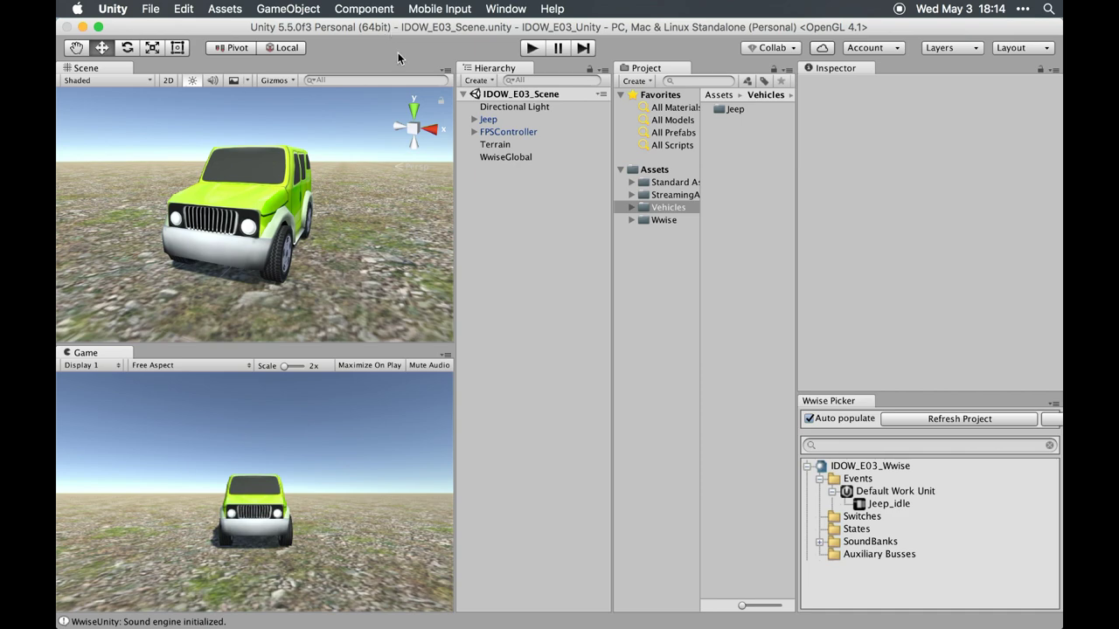
{"action": "left_click_drag", "start_coordinate": [796, 350], "coordinate": [624, 356]}
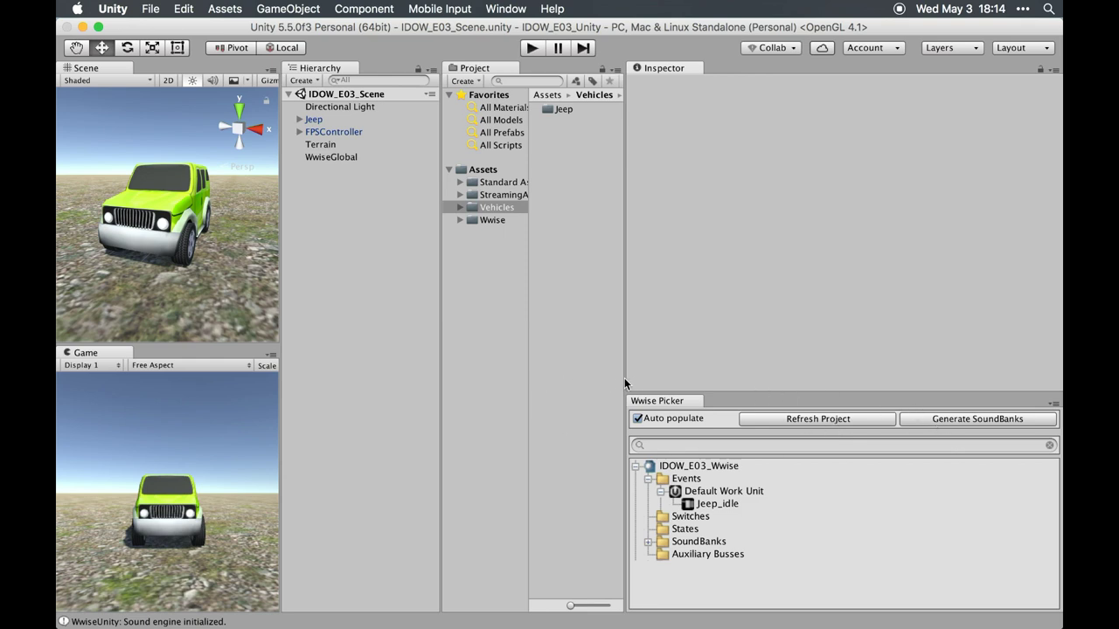
{"action": "left_click", "coordinate": [949, 419]}
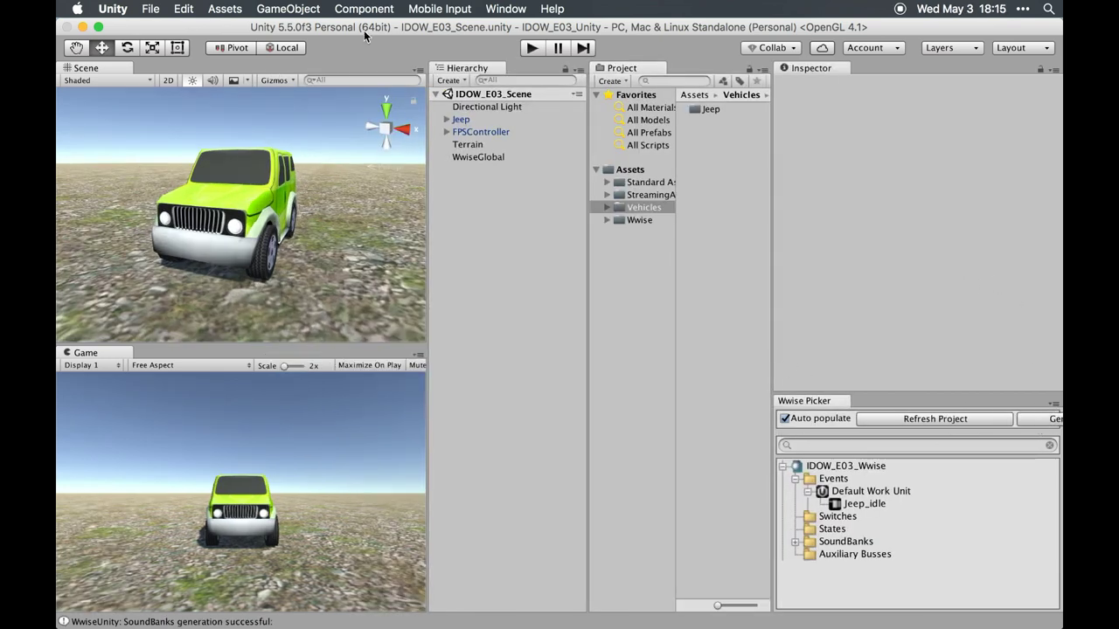
{"action": "left_click", "coordinate": [533, 49]}
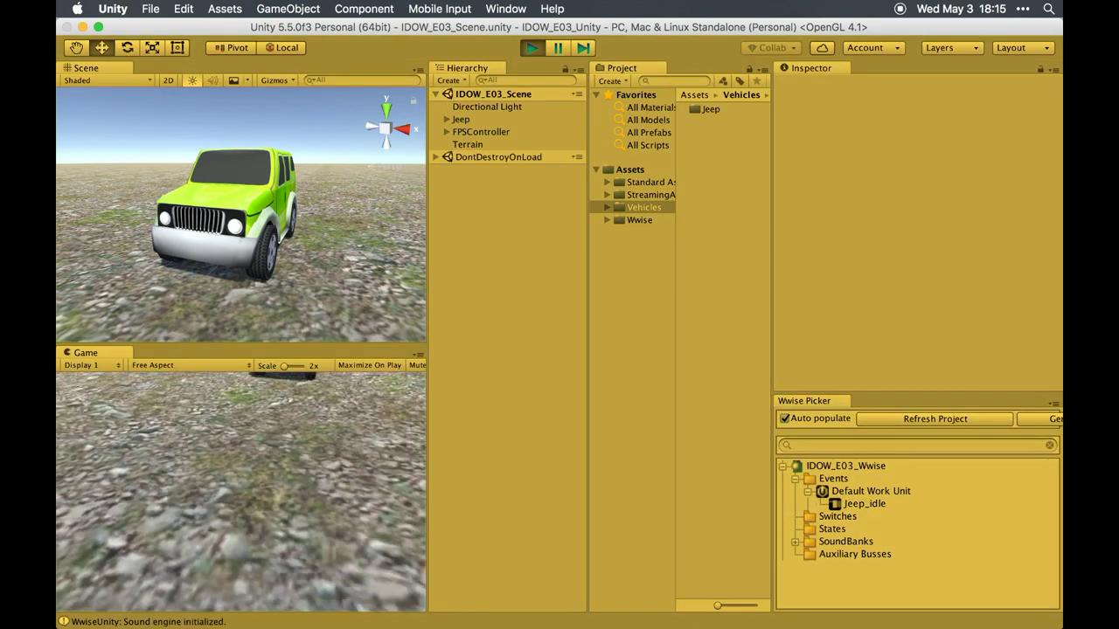
{"action": "key", "text": "w"}
{"action": "key", "text": "s"}
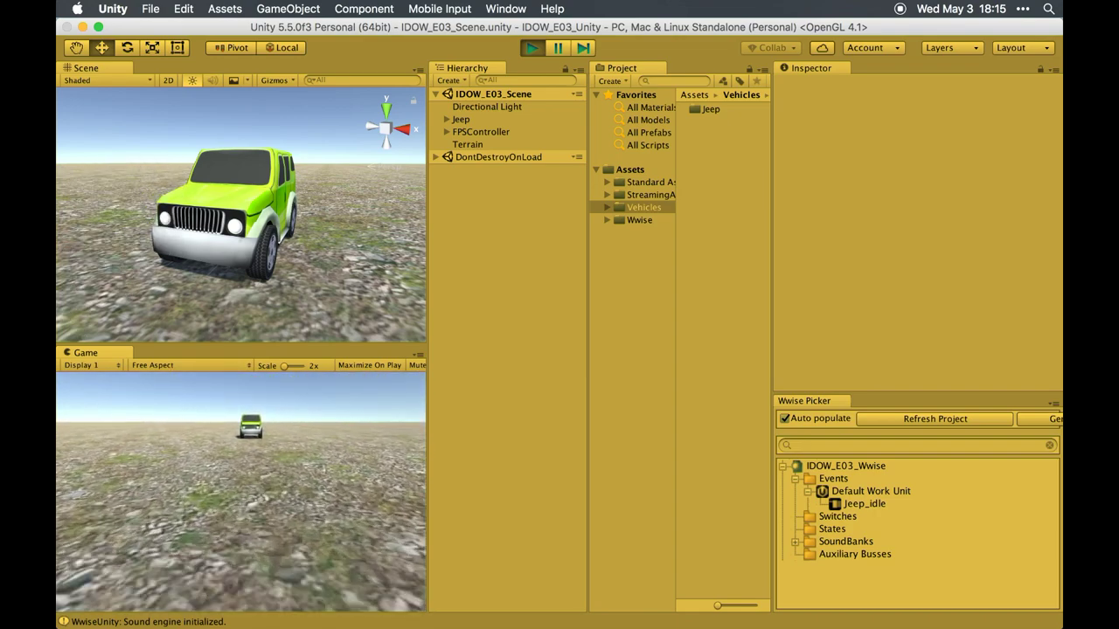
{"action": "key", "text": "w"}
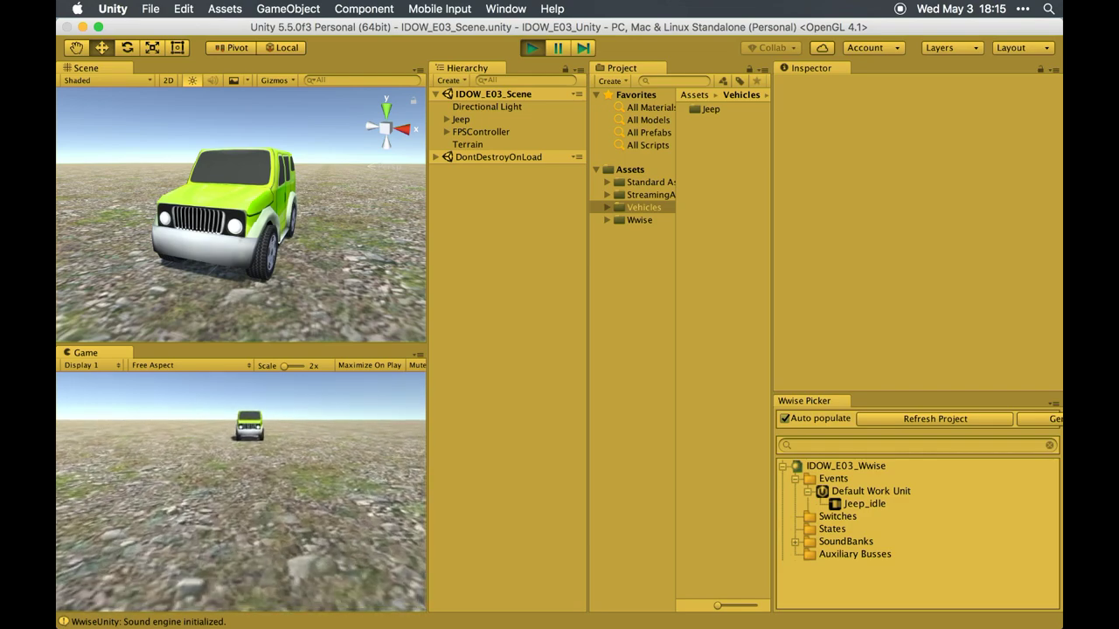
{"action": "key", "text": "w"}
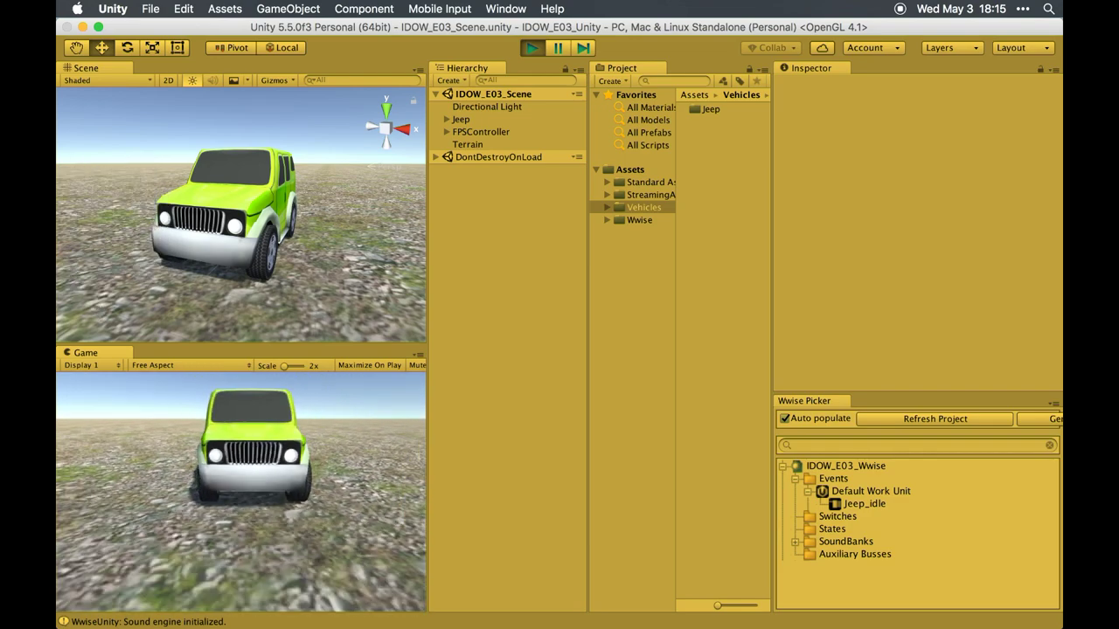
{"action": "key", "text": "s"}
{"action": "key", "text": "s"}
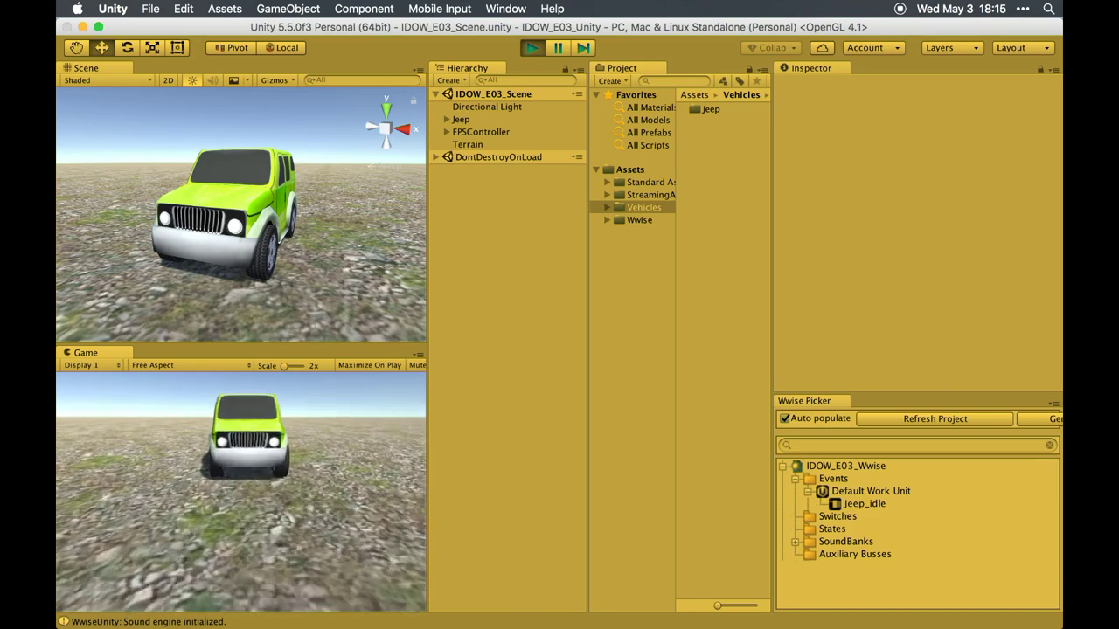
{"action": "key", "text": "w"}
{"action": "key", "text": "s"}
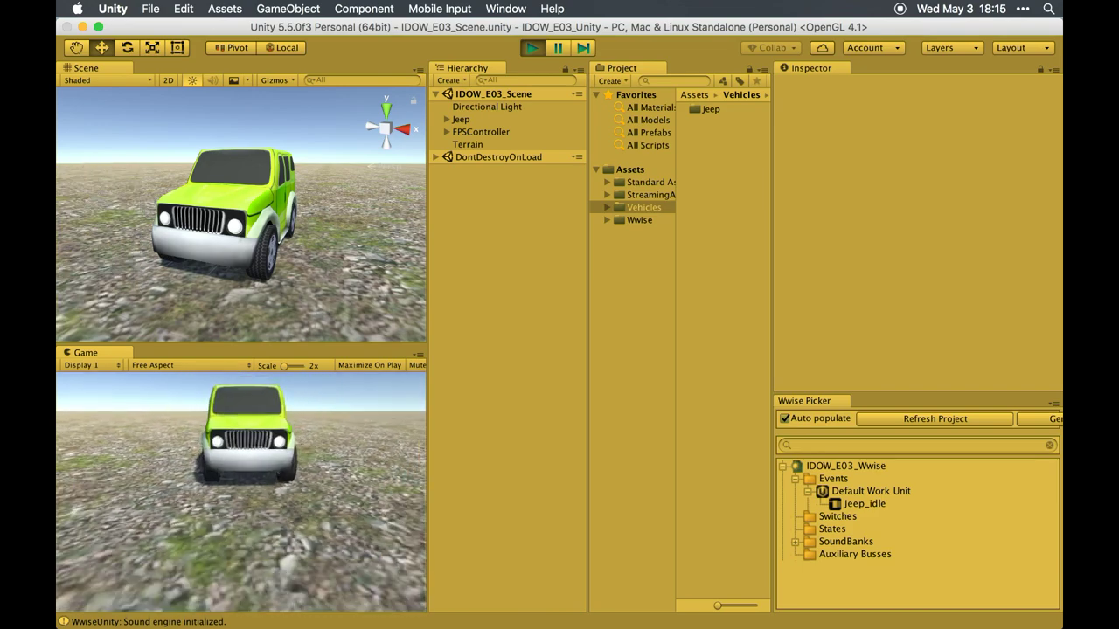
{"action": "key", "text": "s"}
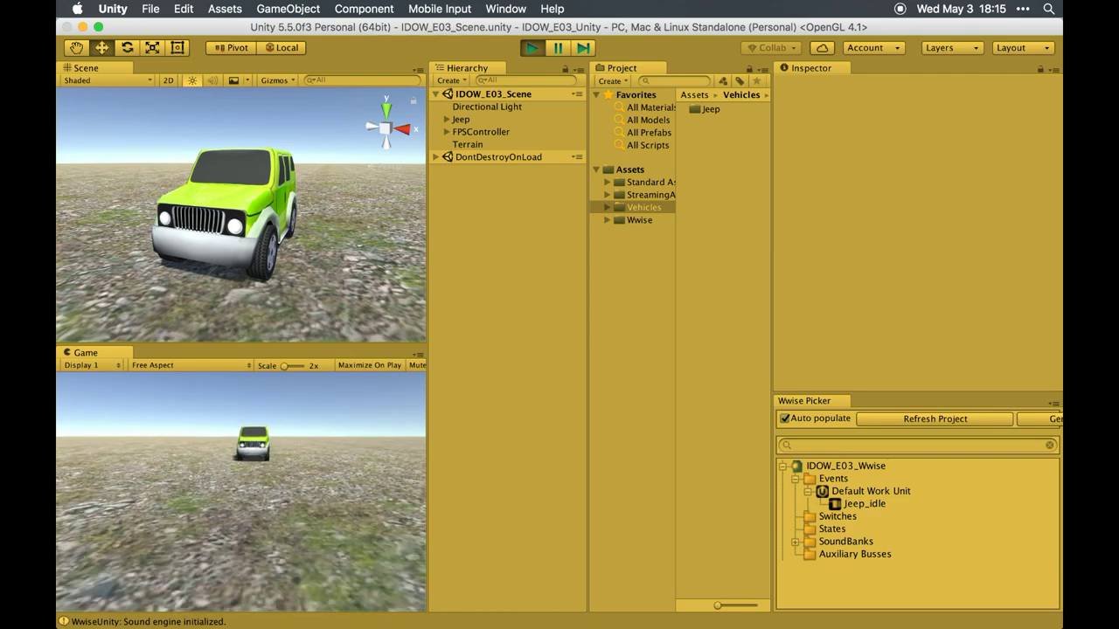
{"action": "key", "text": "s"}
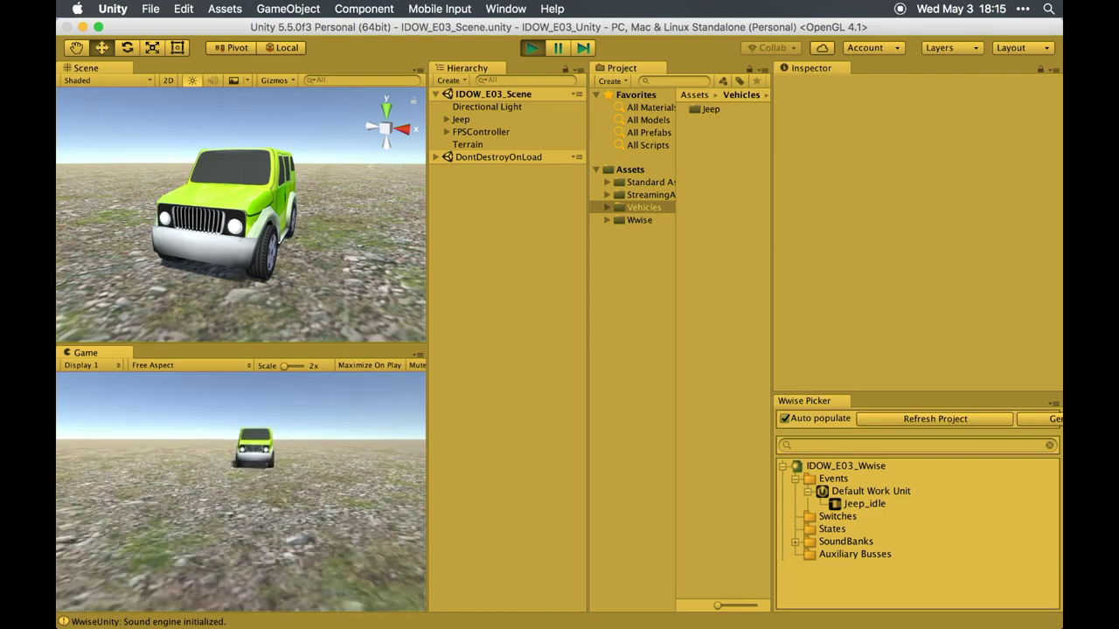
{"action": "key", "text": "s"}
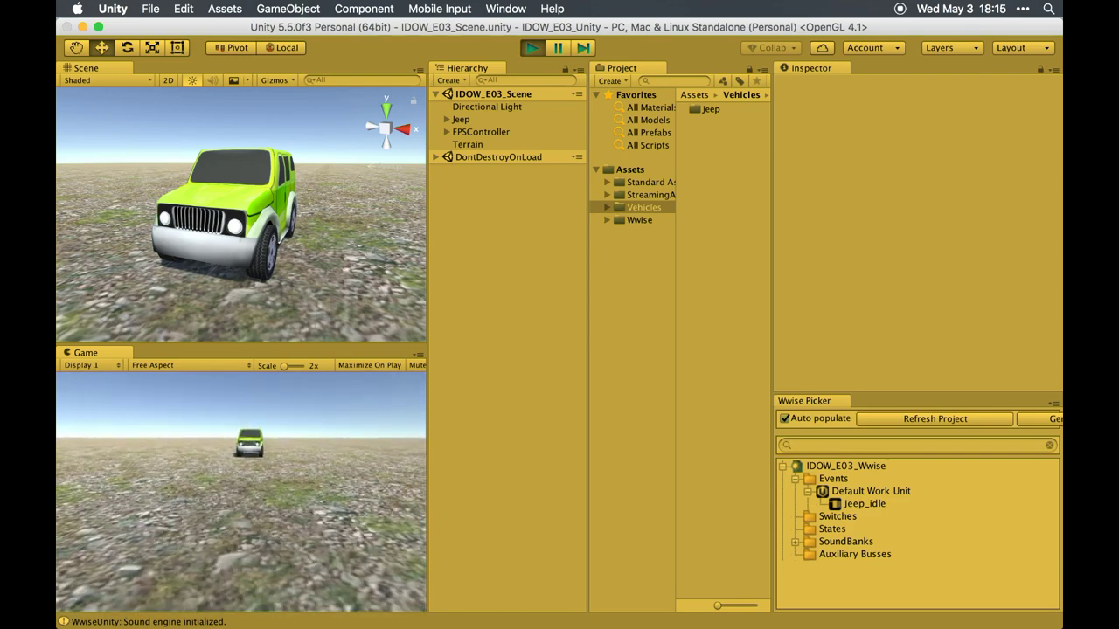
{"action": "key", "text": "w"}
{"action": "key", "text": "w"}
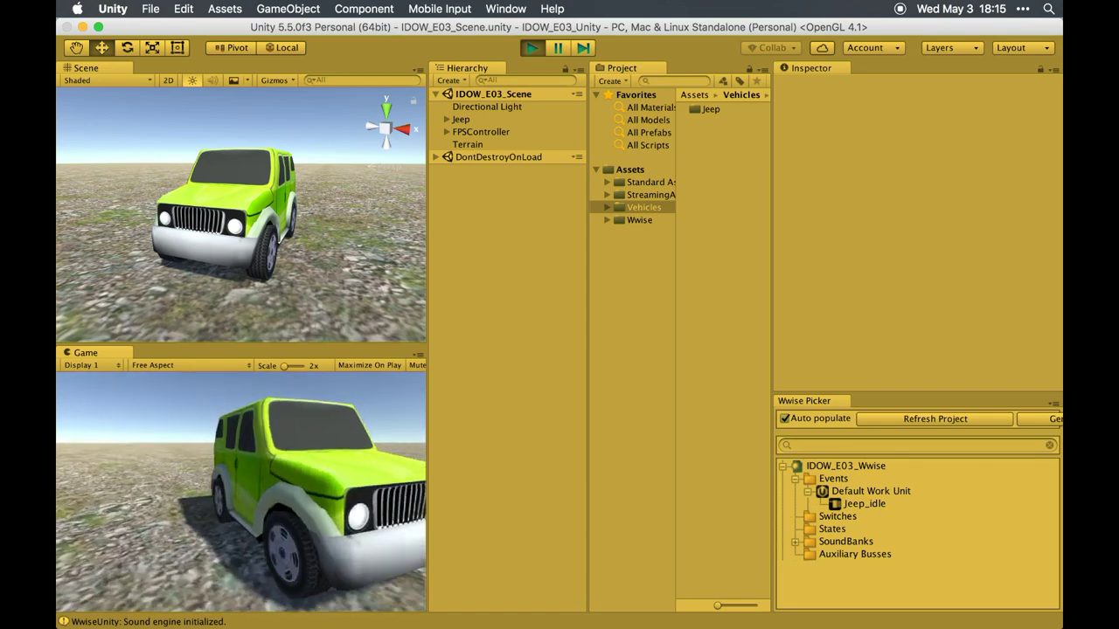
{"action": "key", "text": "s"}
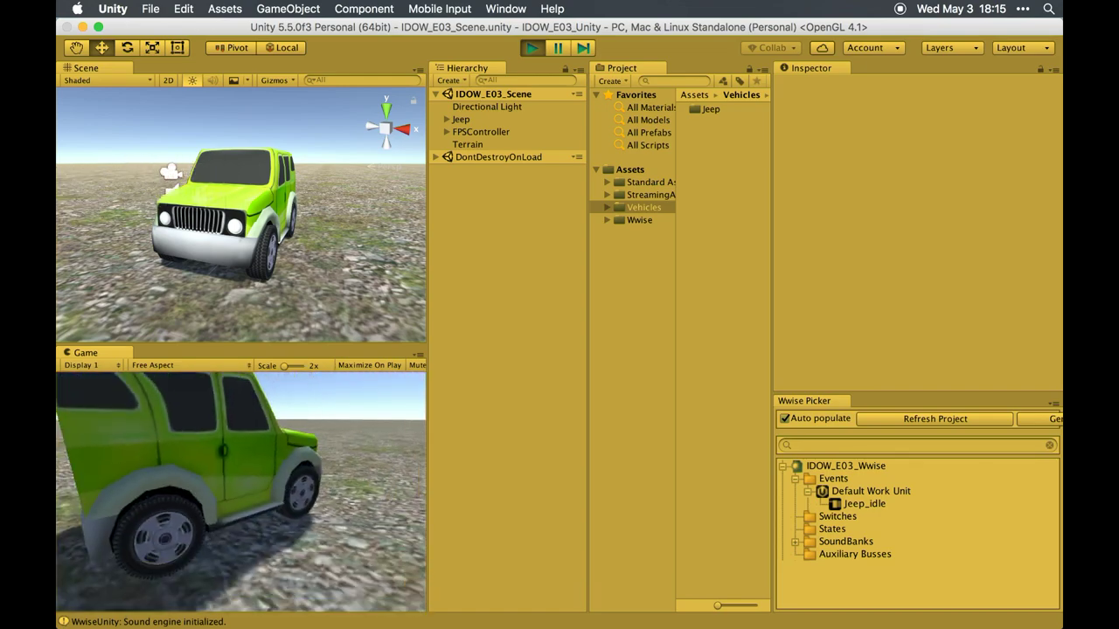
{"action": "key", "text": "w"}
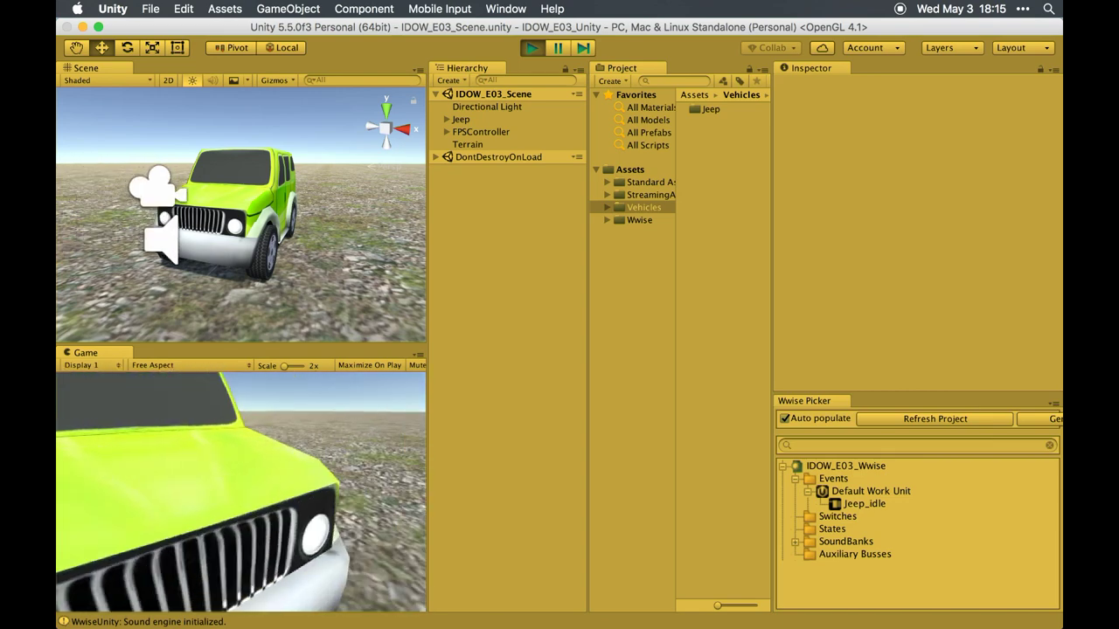
{"action": "key", "text": "s"}
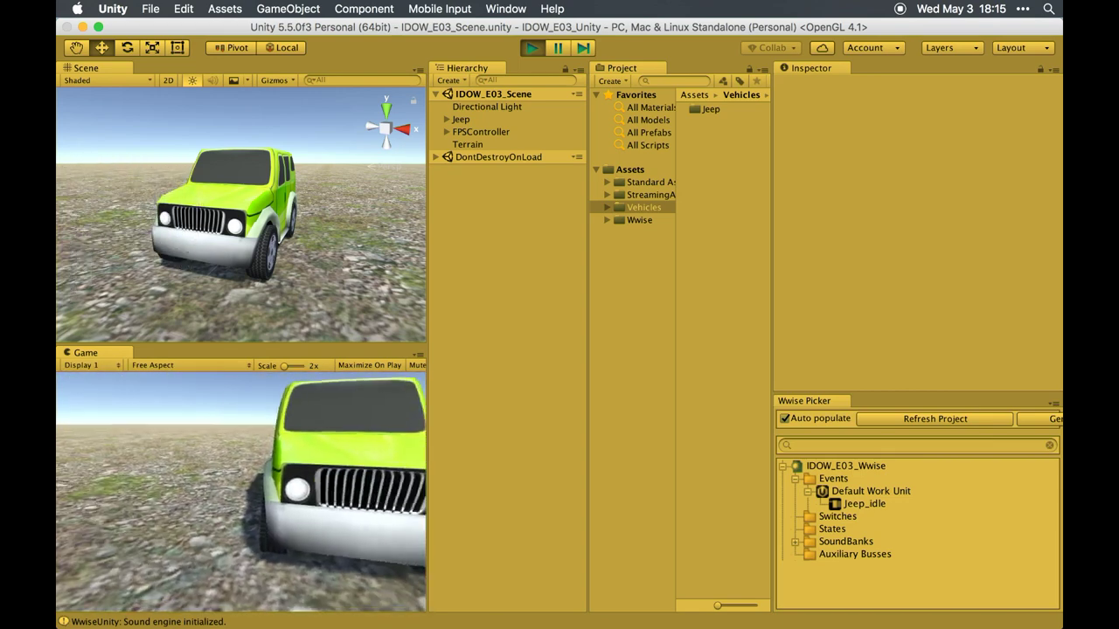
{"action": "key", "text": "w"}
{"action": "key", "text": "s"}
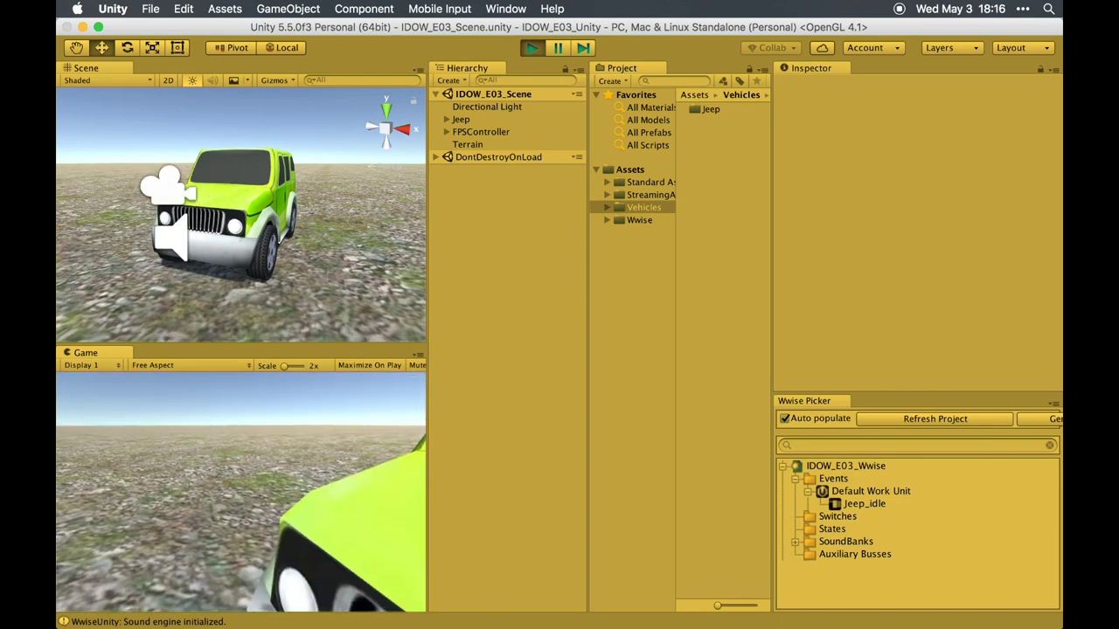
{"action": "key", "text": "w"}
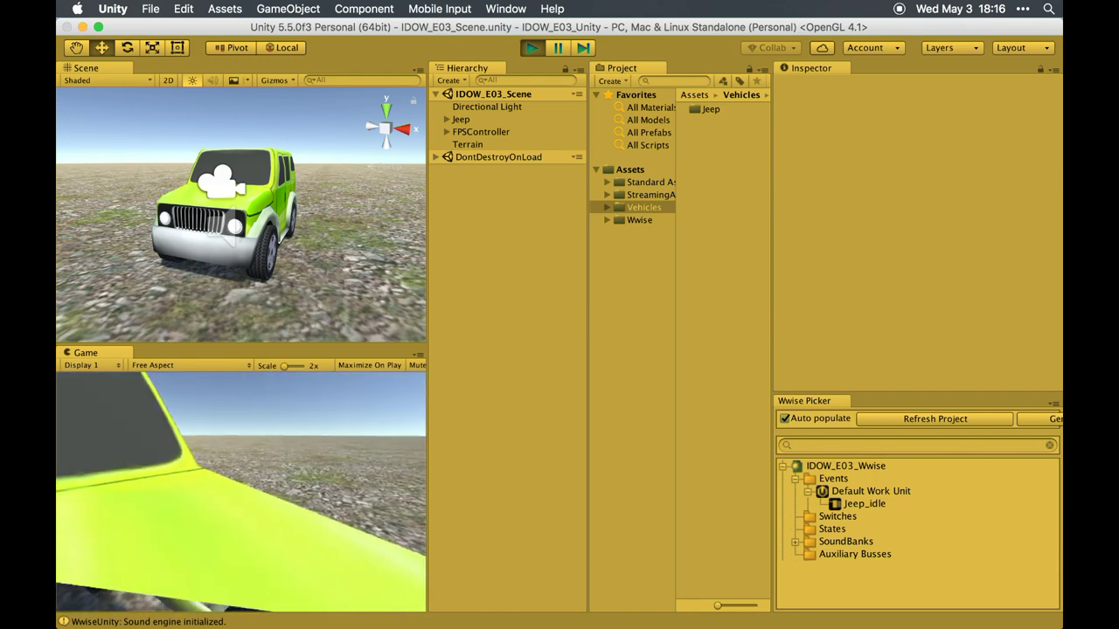
{"action": "key", "text": "a"}
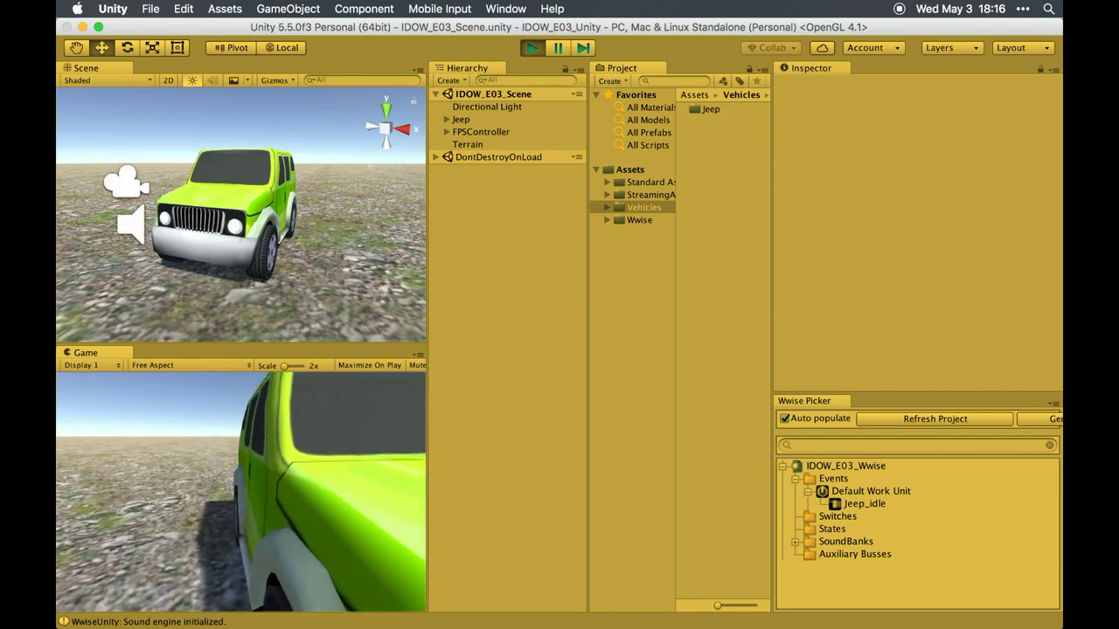
{"action": "key", "text": "super+p"}
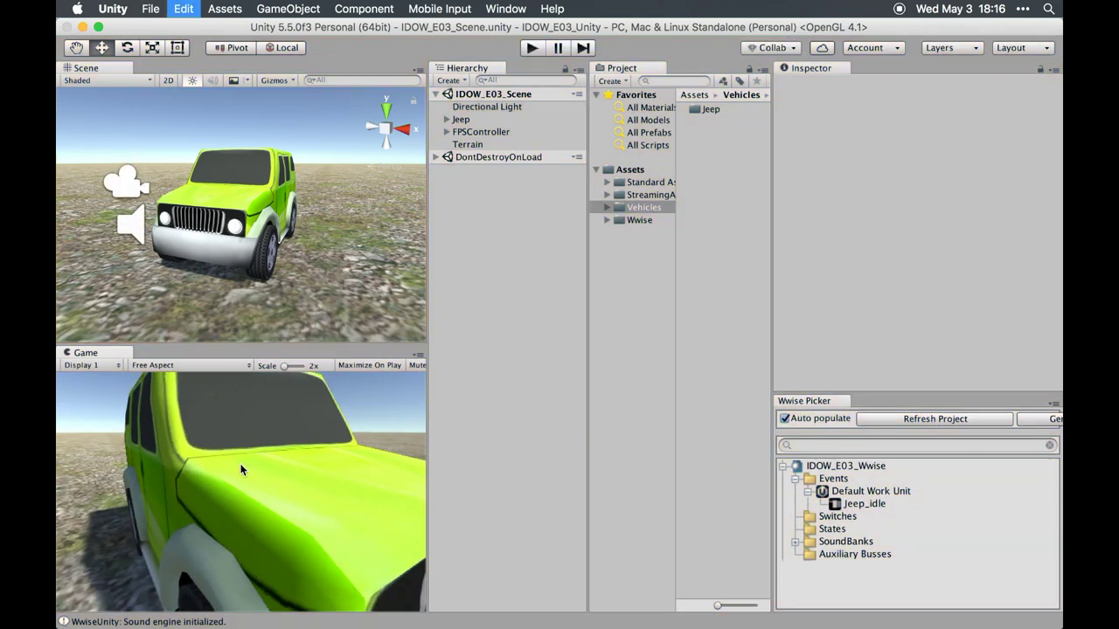
Give the Jeep attenuation's Spread a custom curve.
{"action": "key", "text": "super+Tab"}
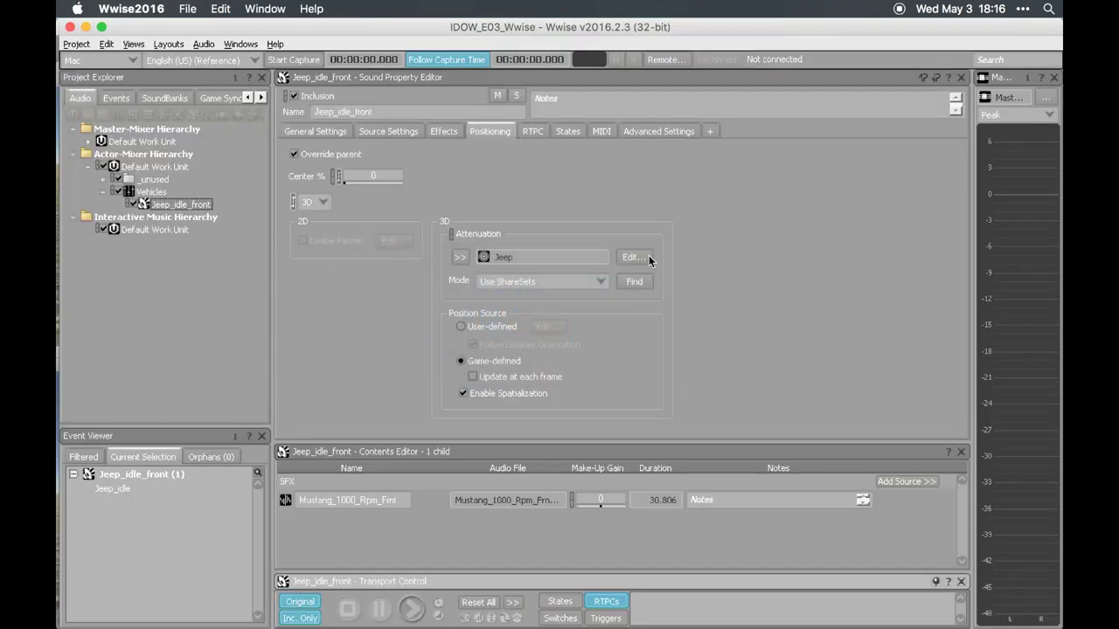
{"action": "left_click", "coordinate": [631, 257]}
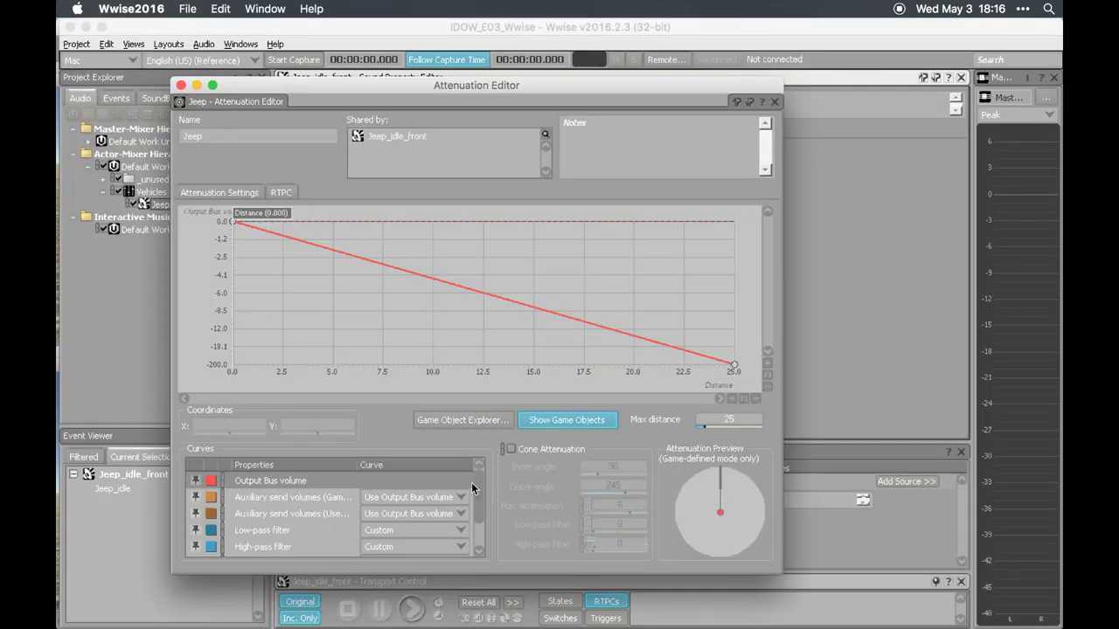
{"action": "left_click_drag", "start_coordinate": [478, 493], "coordinate": [474, 521]}
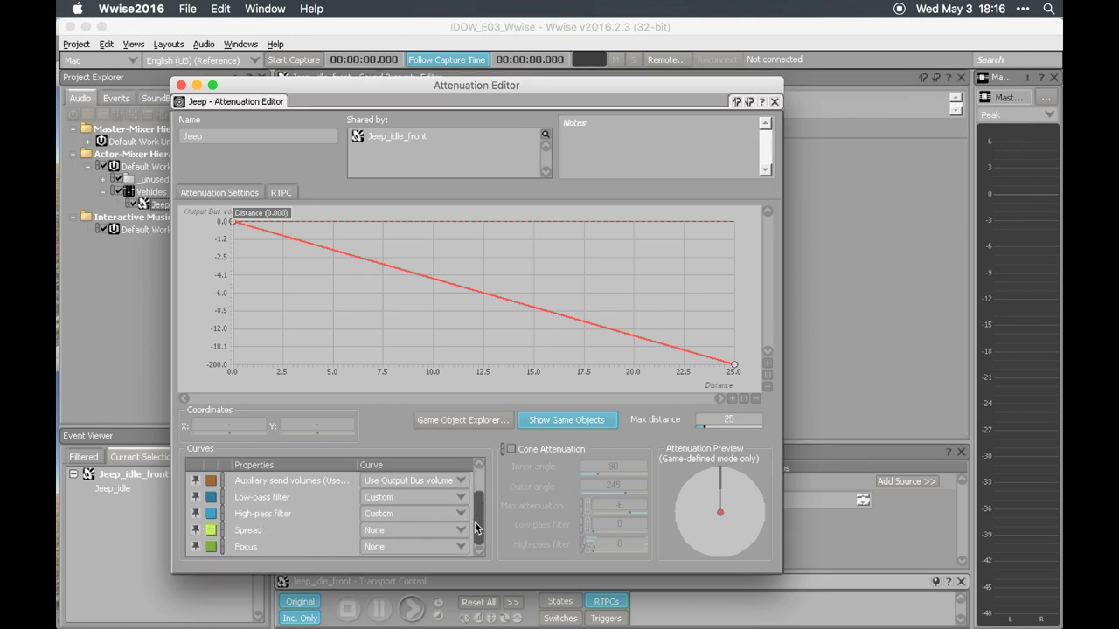
{"action": "left_click", "coordinate": [258, 531]}
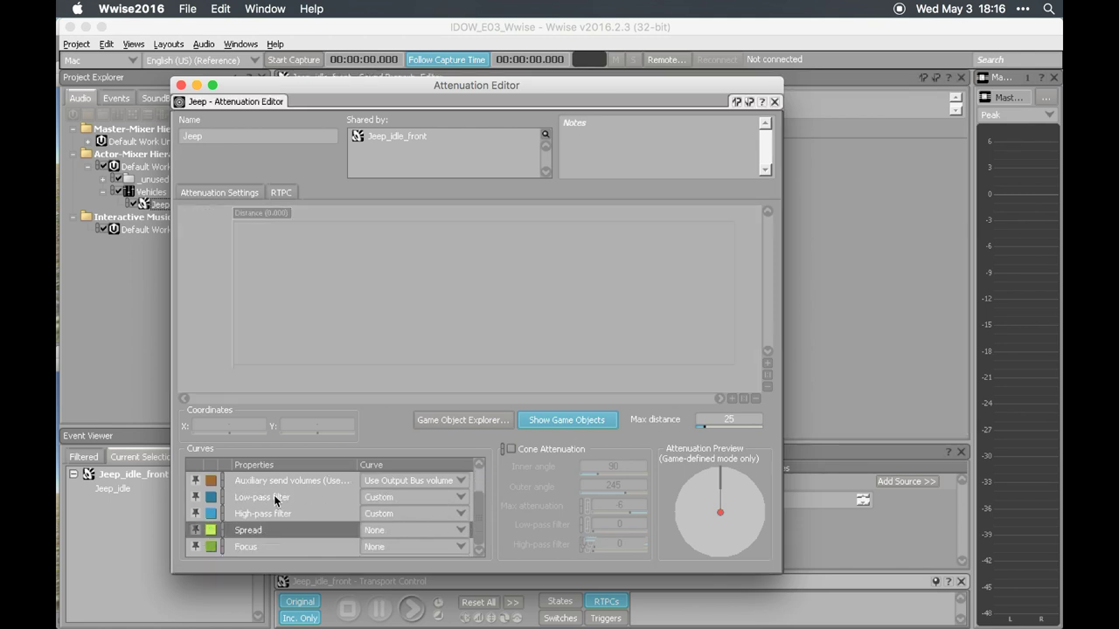
{"action": "left_click", "coordinate": [396, 529]}
{"action": "left_click", "coordinate": [399, 553]}
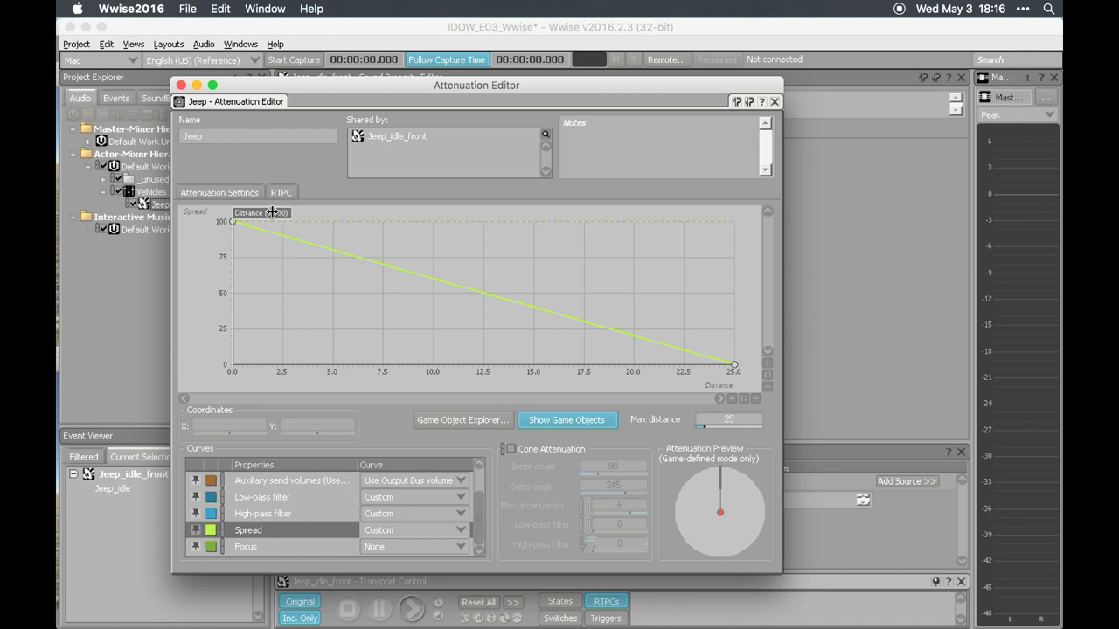
Keep the Spread curve ending at distance 25 and set its start point to 30.
{"action": "left_click", "coordinate": [229, 365]}
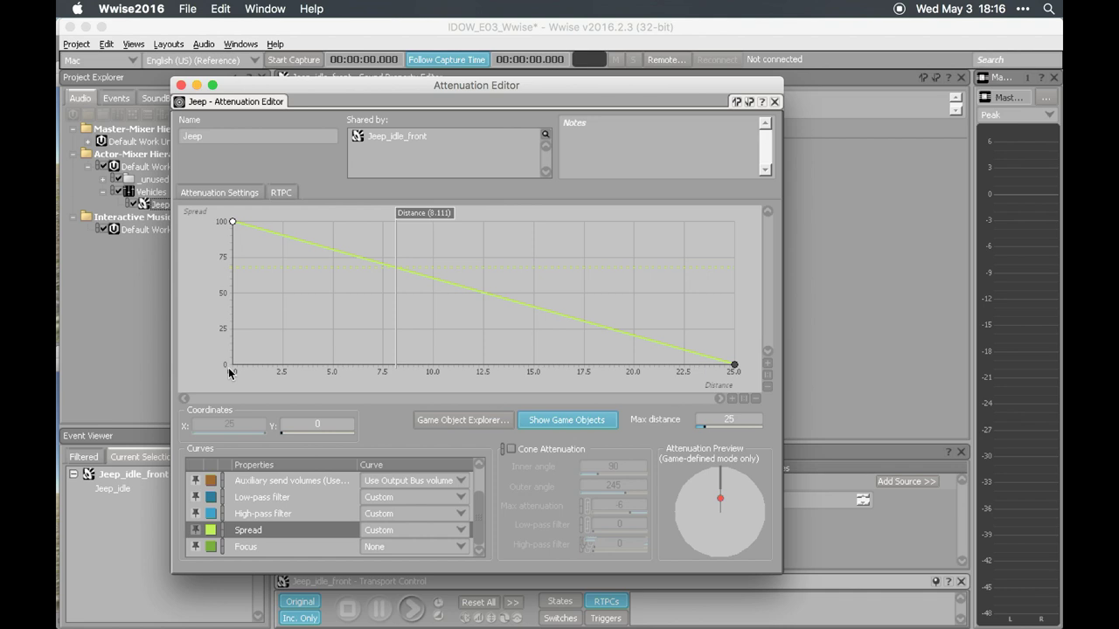
{"action": "left_click", "coordinate": [288, 287]}
{"action": "left_click_drag", "start_coordinate": [739, 365], "coordinate": [736, 367]}
{"action": "left_click", "coordinate": [233, 222]}
{"action": "left_click_drag", "start_coordinate": [233, 222], "coordinate": [211, 308]}
{"action": "left_click", "coordinate": [340, 426]}
{"action": "type", "text": "30"}
{"action": "key", "text": "Return"}
Raise the Spread curve's start value to 60.
{"action": "mouse_move", "coordinate": [429, 214]}
{"action": "left_mouse_down"}
{"action": "mouse_move", "coordinate": [486, 216]}
{"action": "mouse_move", "coordinate": [260, 238]}
{"action": "left_mouse_up"}
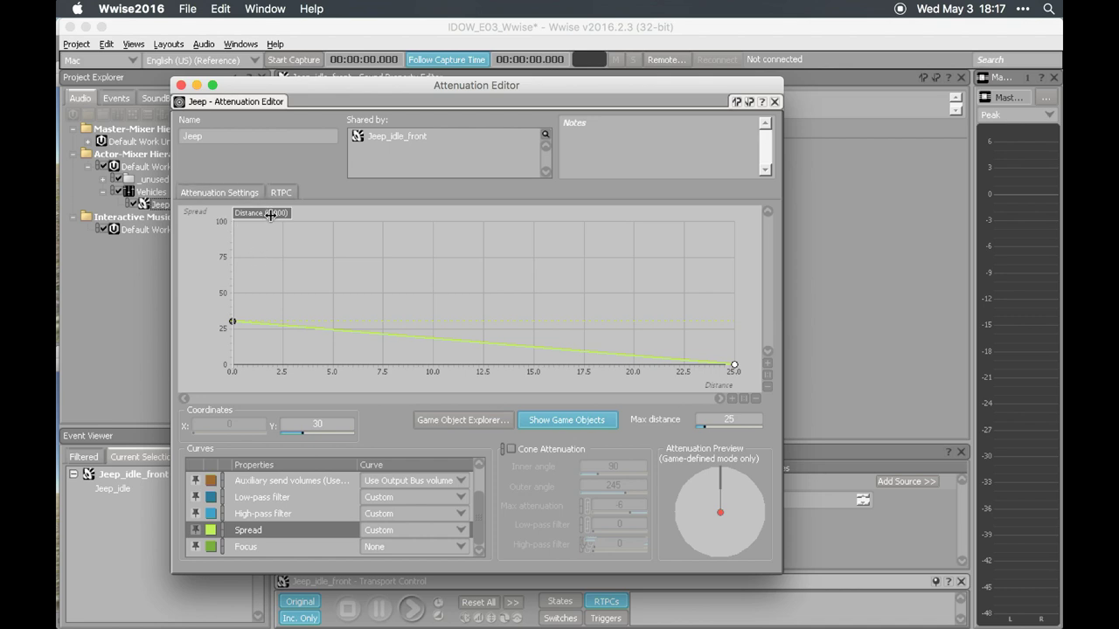
{"action": "double_click", "coordinate": [330, 423]}
{"action": "type", "text": "60"}
{"action": "key", "text": "Return"}
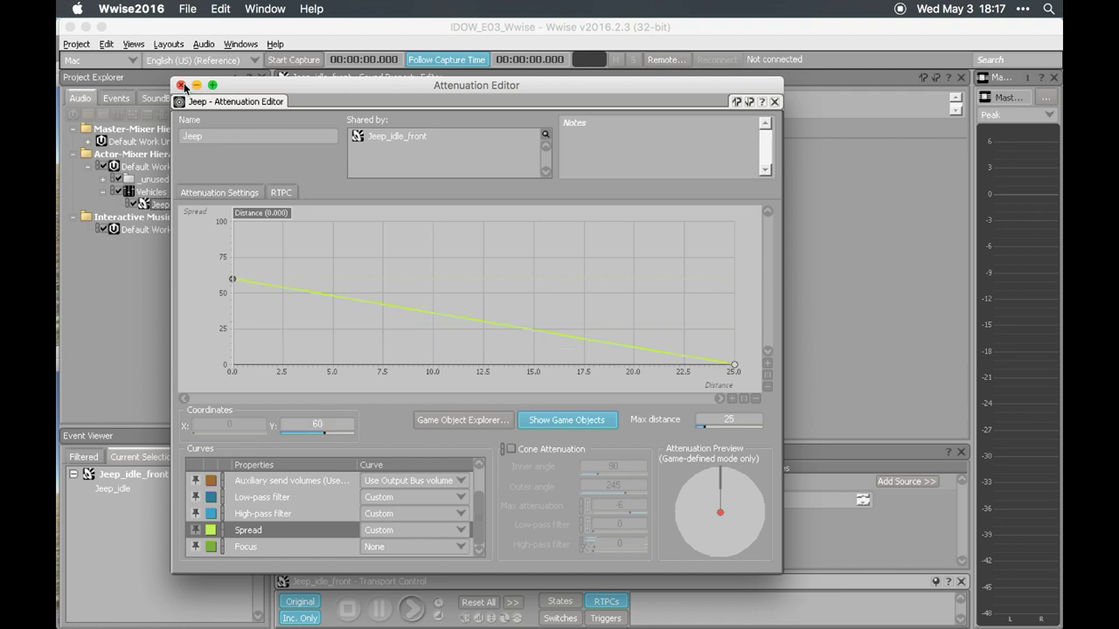
Close the Attenuation Editor and regenerate SoundBanks from Unity's Wwise Picker.
{"action": "left_click", "coordinate": [180, 85]}
{"action": "key", "text": "super+Tab"}
{"action": "left_click", "coordinate": [1052, 420]}
Play-test the jeep scene, walking into, around and away from the jeep, then return to Wwise.
{"action": "key", "text": "super+p"}
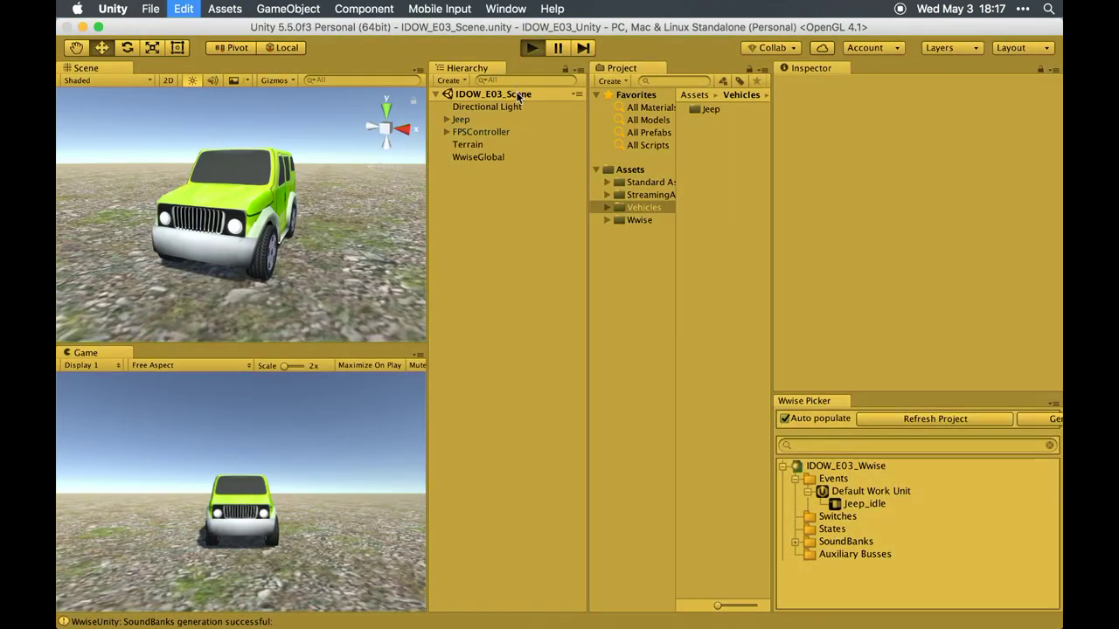
{"action": "key", "text": "w"}
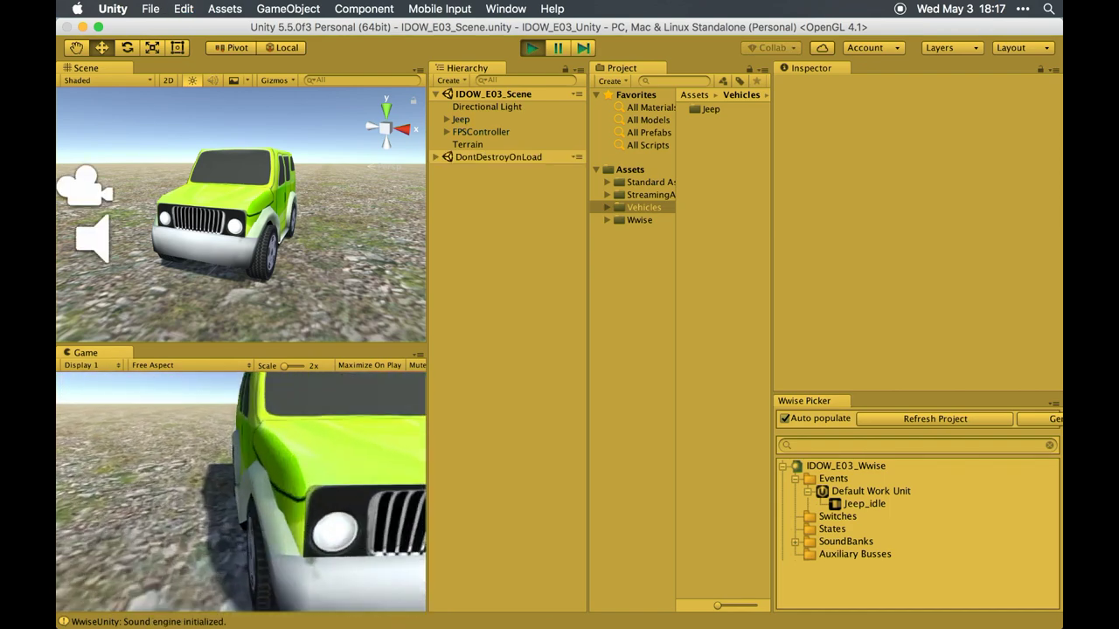
{"action": "key", "text": "d"}
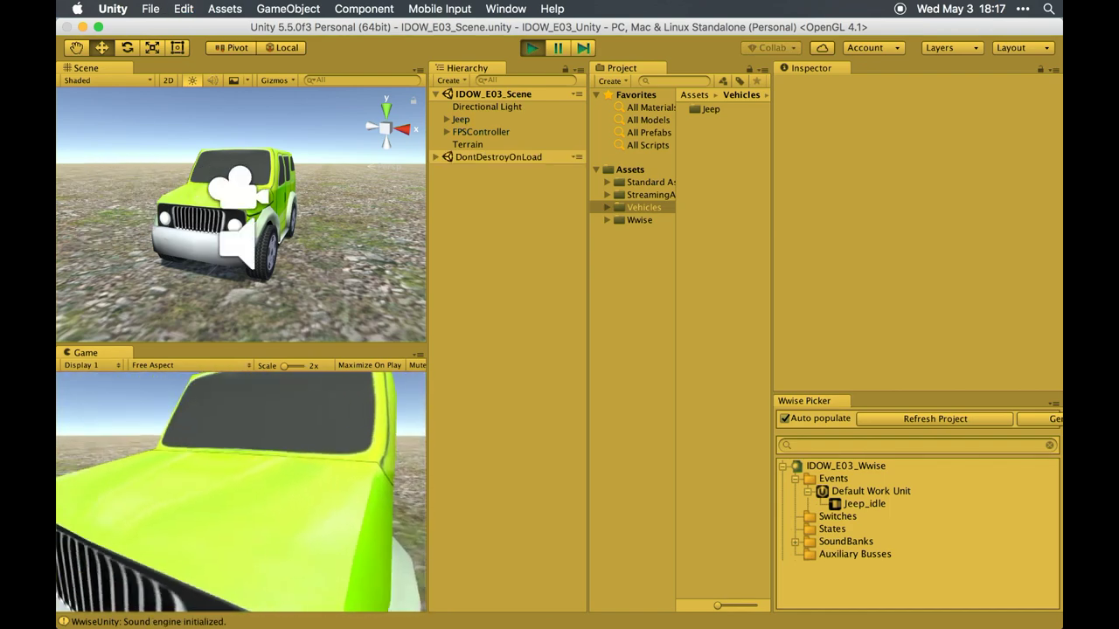
{"action": "key", "text": "w"}
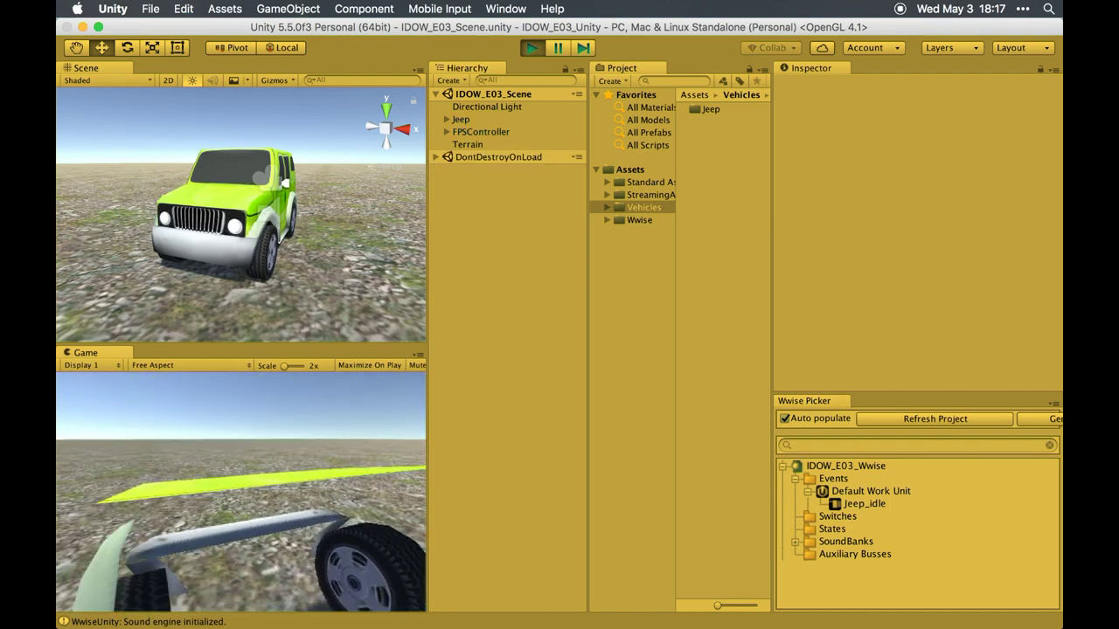
{"action": "key", "text": "a"}
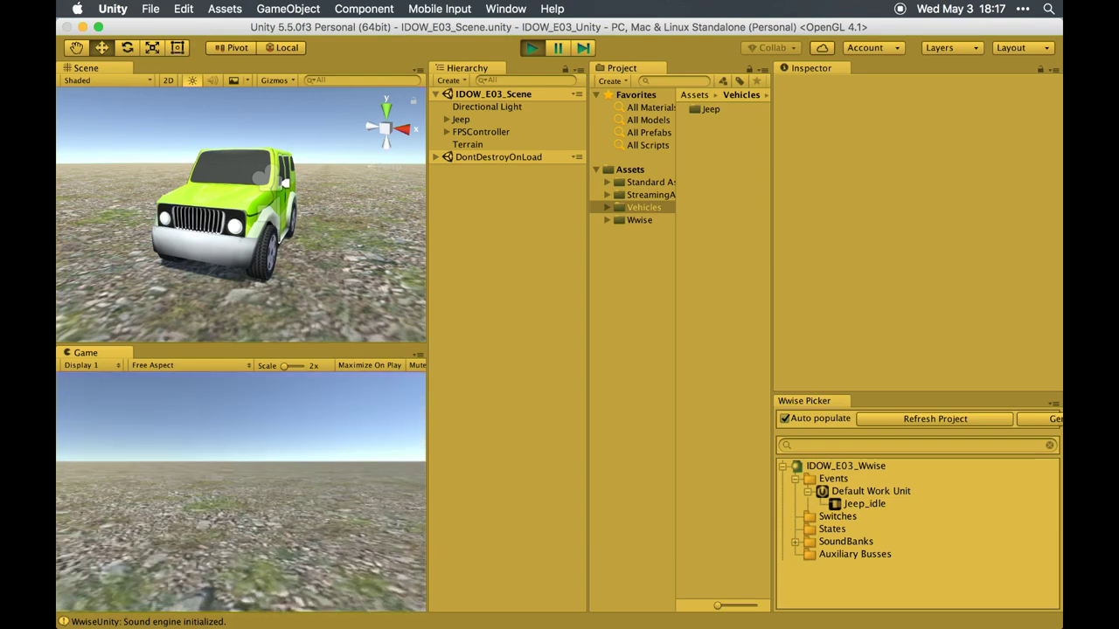
{"action": "key", "text": "d"}
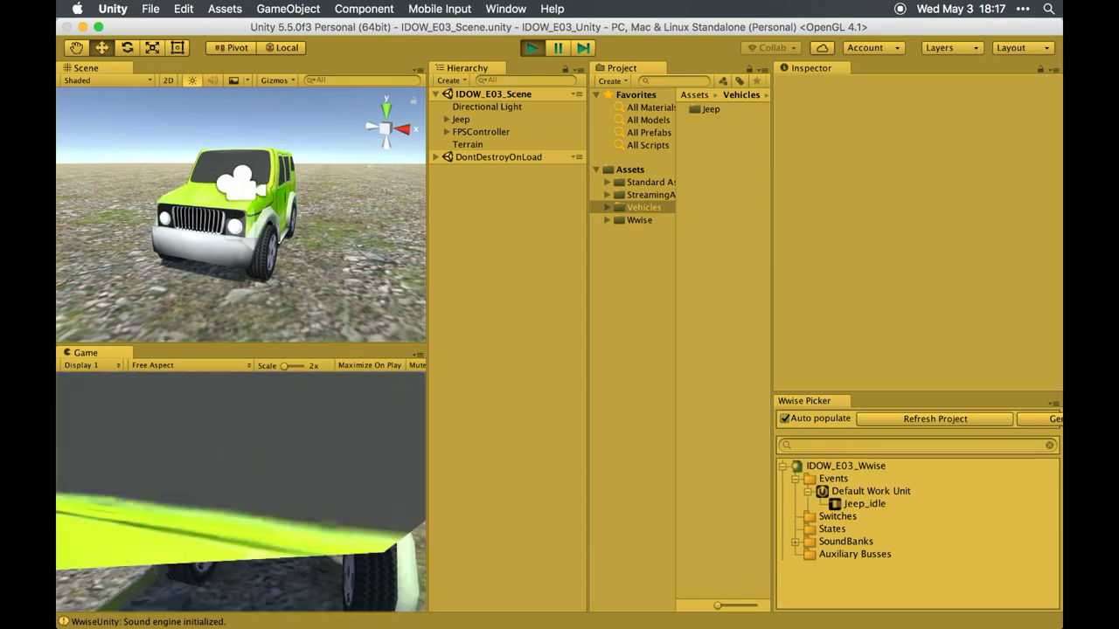
{"action": "key", "text": "w"}
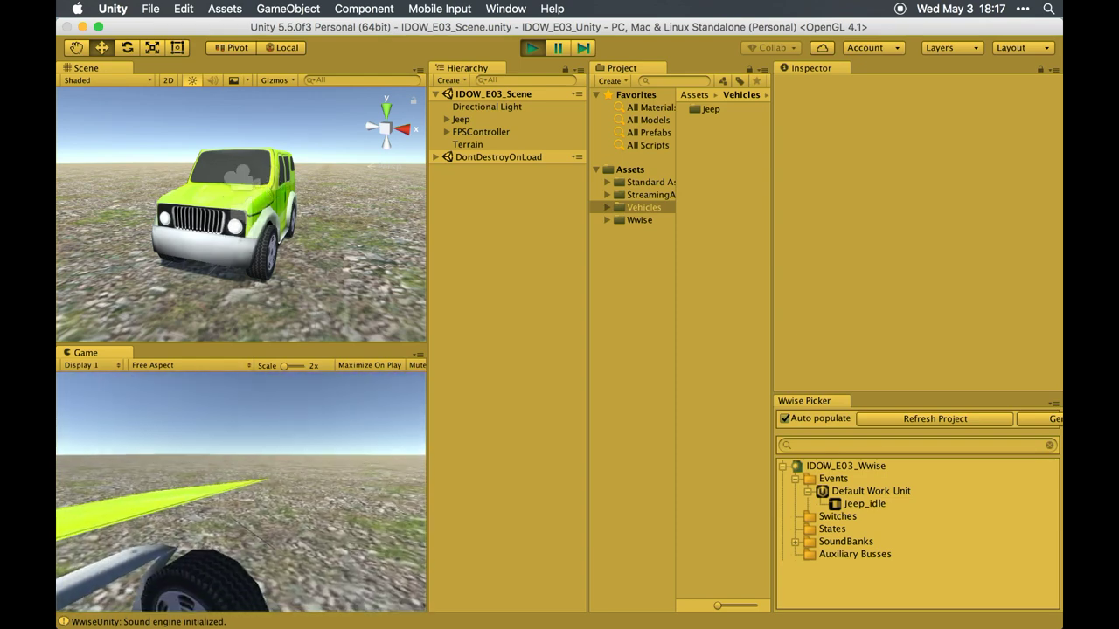
{"action": "key", "text": "s"}
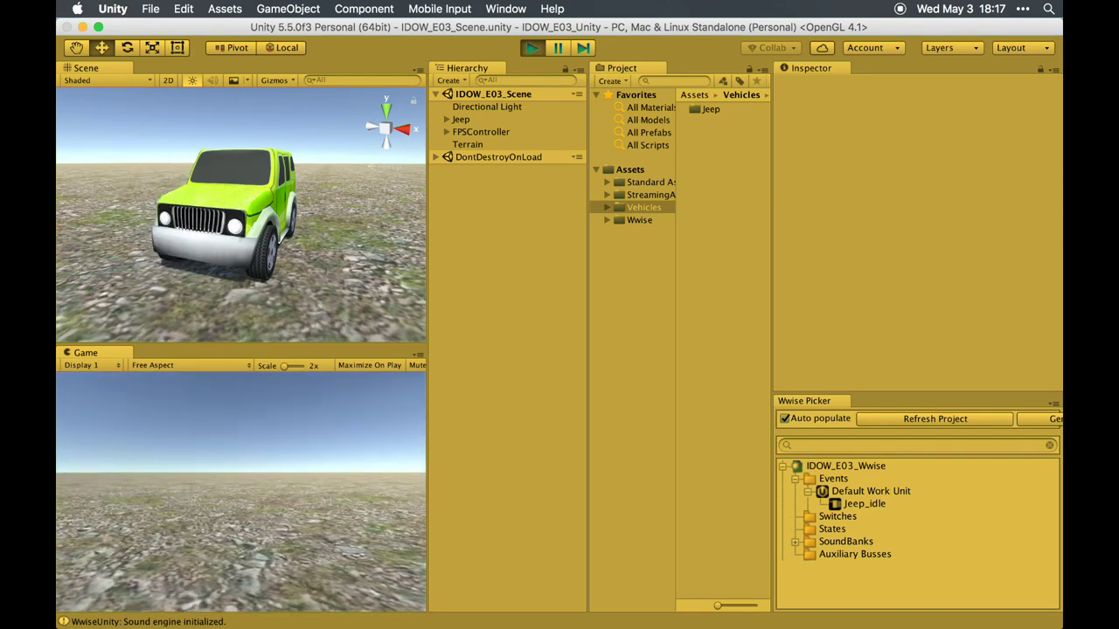
{"action": "key", "text": "s"}
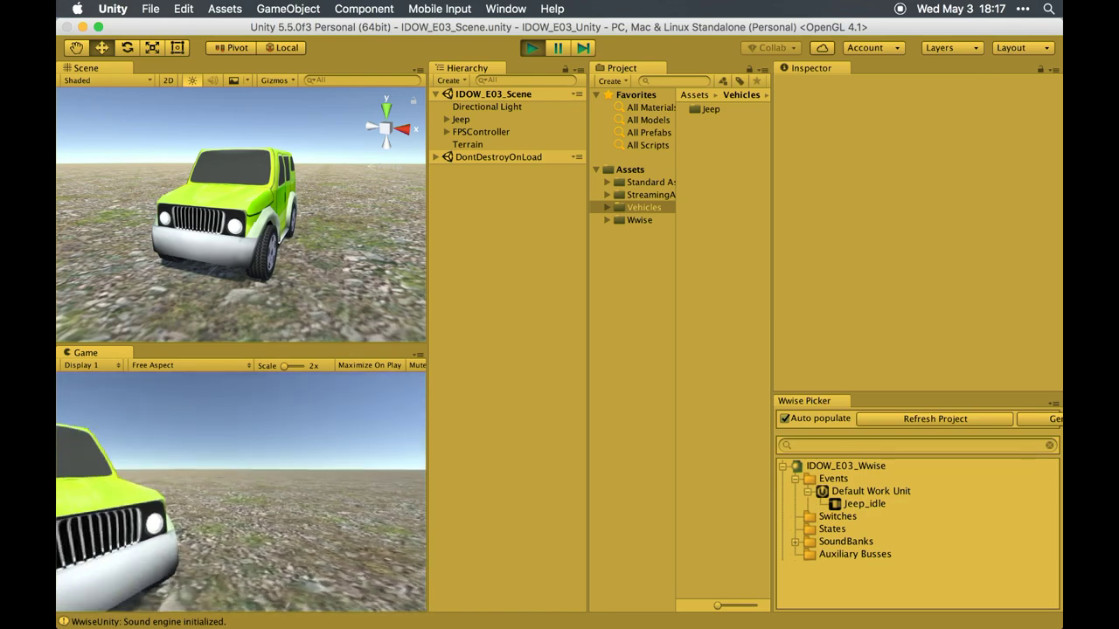
{"action": "key", "text": "s"}
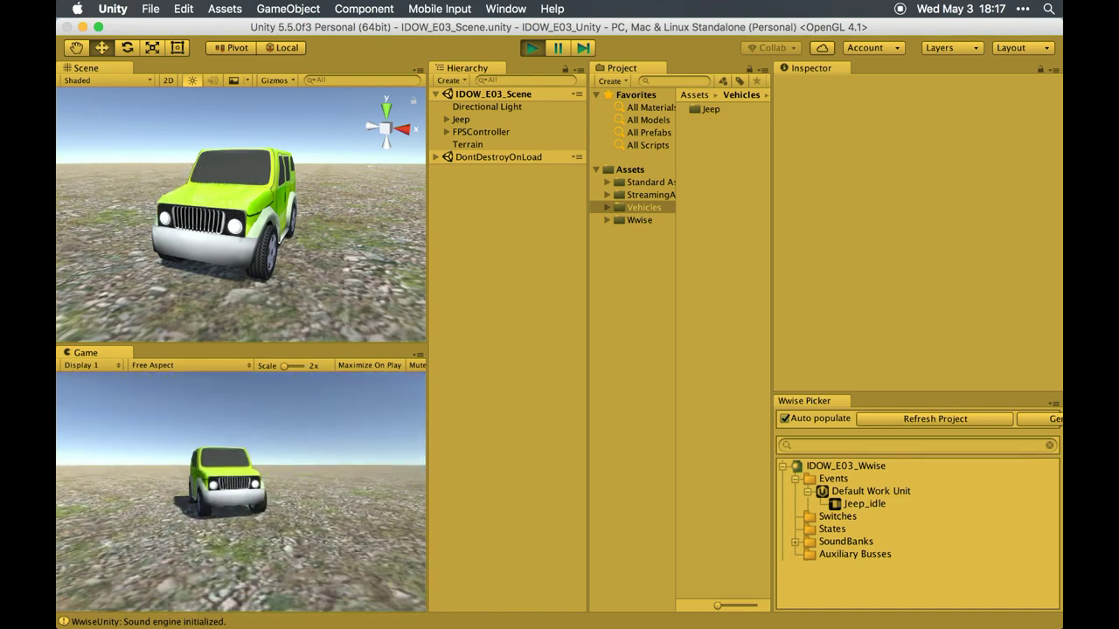
{"action": "key", "text": "super+p"}
{"action": "key", "text": "super+Tab"}
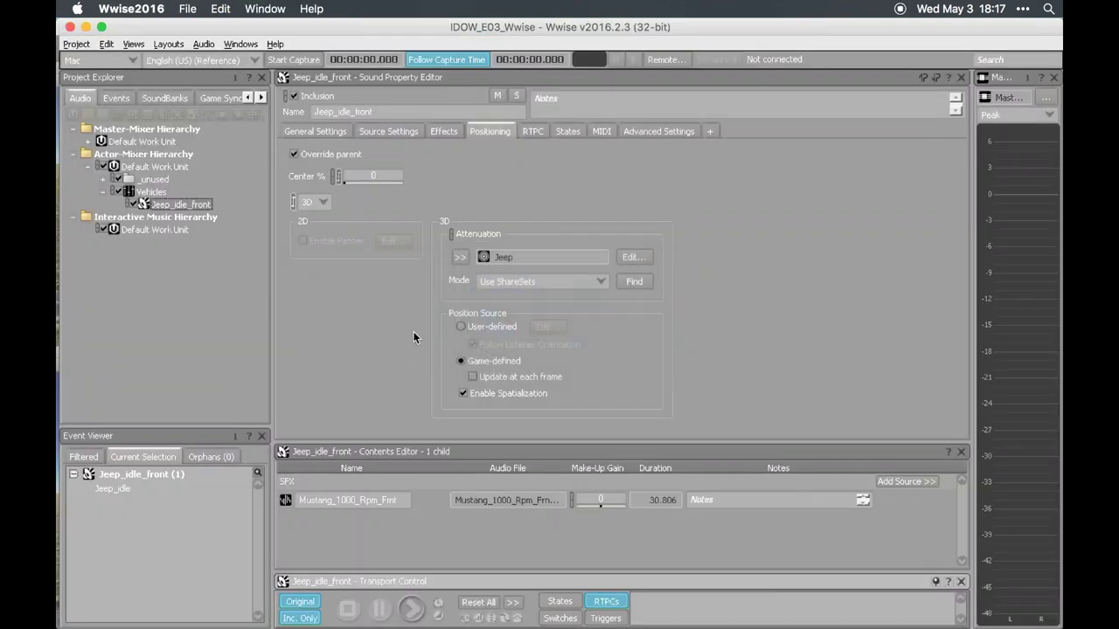
Open the Jeep attenuation editor, then enlarge and reposition its window.
{"action": "left_click", "coordinate": [631, 257]}
{"action": "left_click_drag", "start_coordinate": [782, 573], "coordinate": [791, 595]}
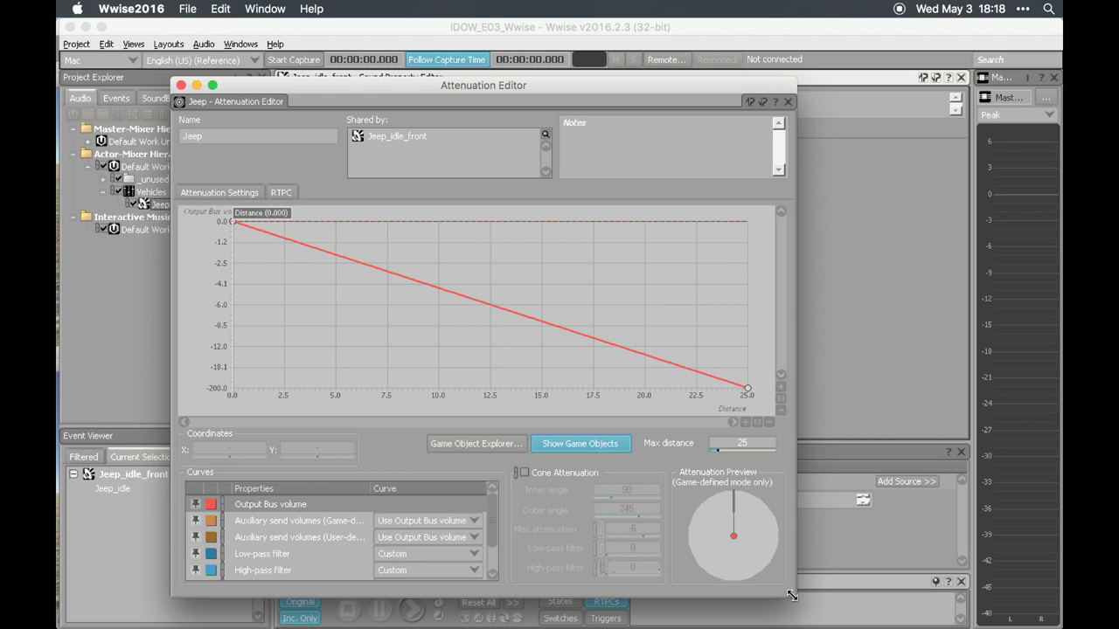
{"action": "left_click_drag", "start_coordinate": [490, 84], "coordinate": [483, 42]}
{"action": "left_click_drag", "start_coordinate": [783, 551], "coordinate": [783, 576]}
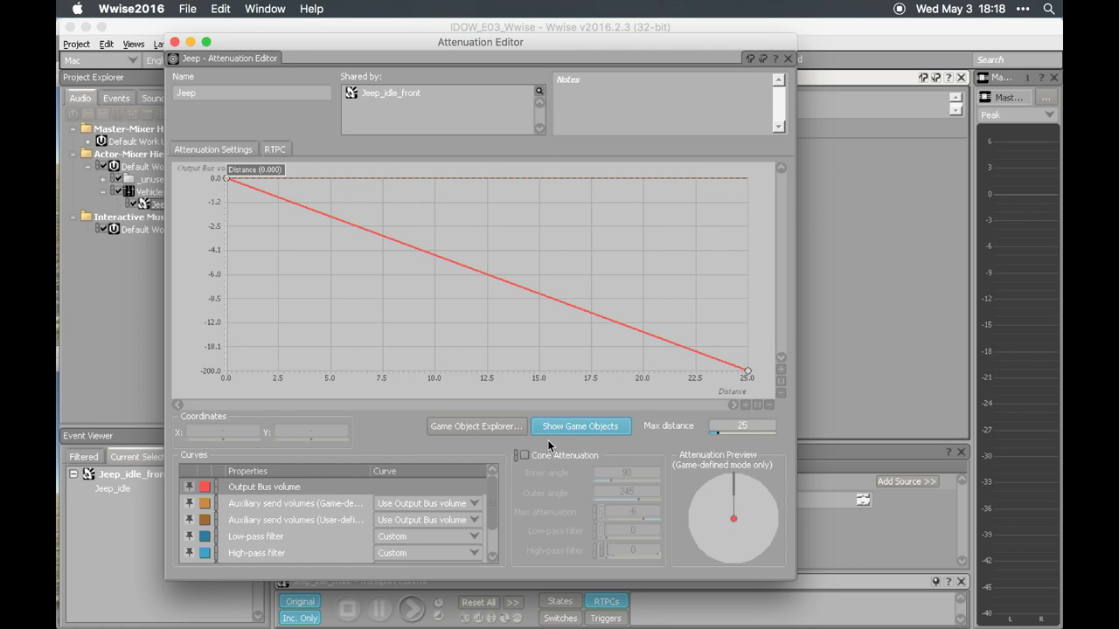
{"action": "left_click_drag", "start_coordinate": [496, 501], "coordinate": [499, 537]}
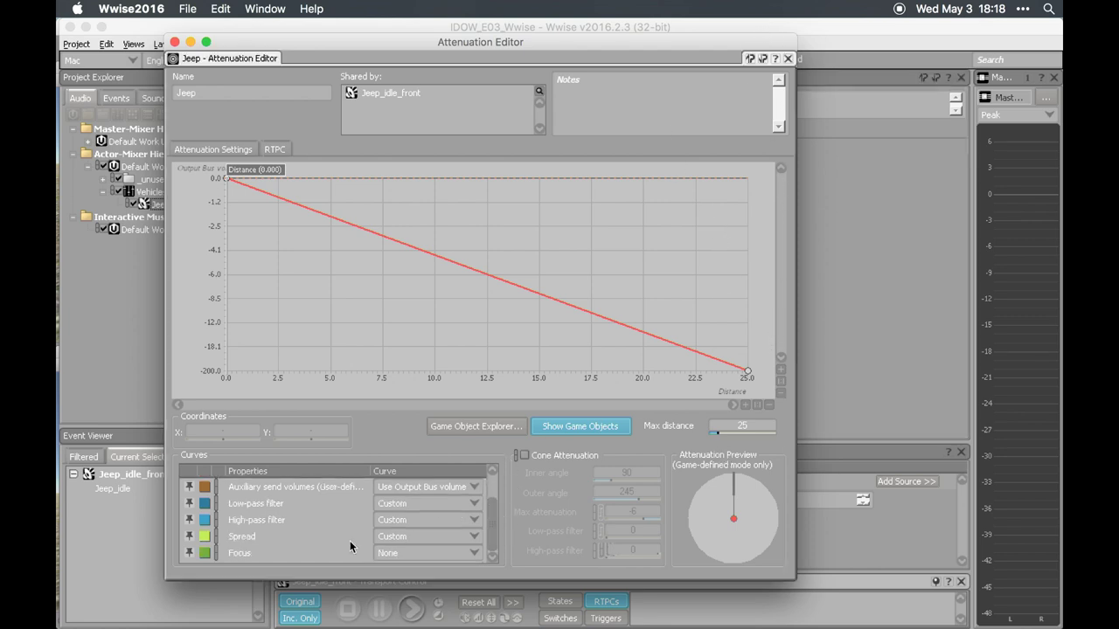
{"action": "left_click_drag", "start_coordinate": [437, 42], "coordinate": [488, 43]}
Enable cone attenuation and position the listener in the cone preview.
{"action": "left_click", "coordinate": [644, 463]}
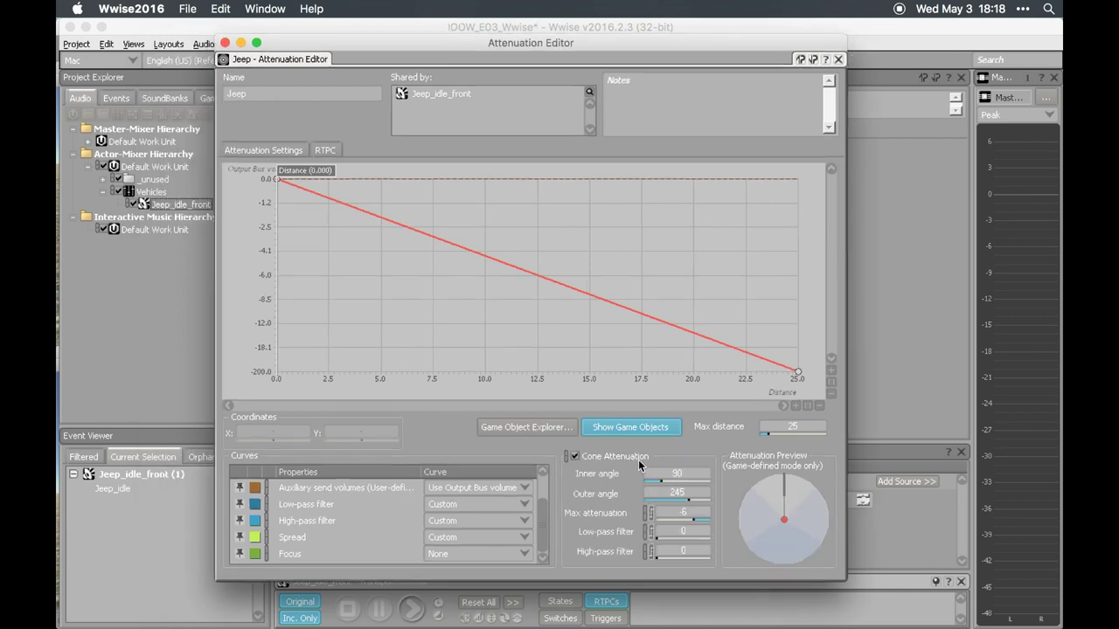
{"action": "left_click", "coordinate": [629, 460]}
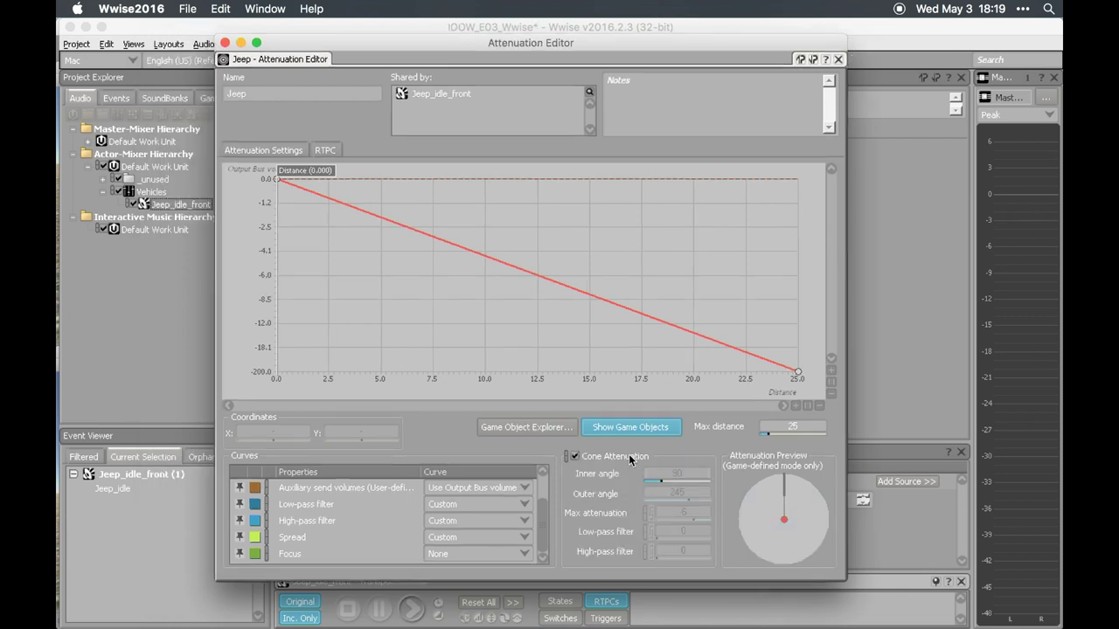
{"action": "left_click", "coordinate": [628, 456]}
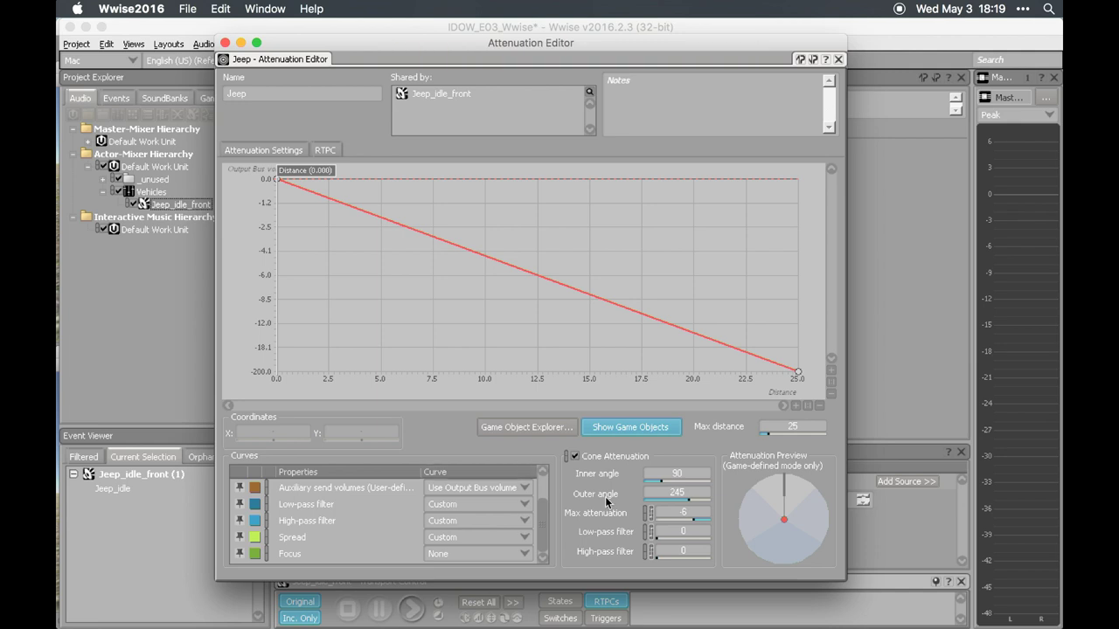
{"action": "left_click_drag", "start_coordinate": [793, 496], "coordinate": [784, 492]}
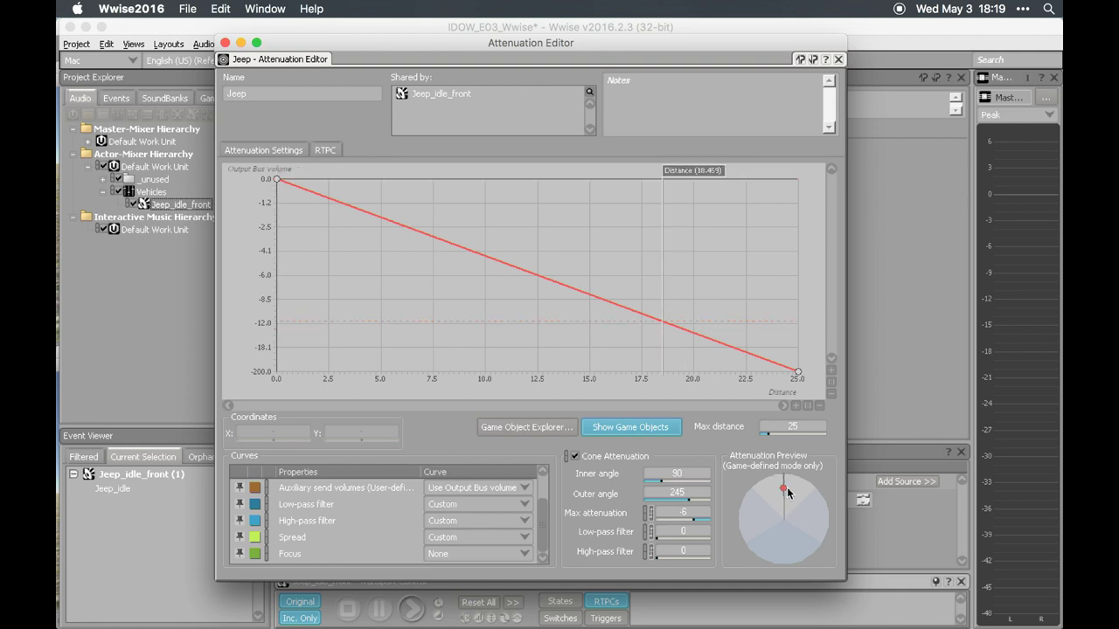
{"action": "left_click_drag", "start_coordinate": [783, 490], "coordinate": [785, 554]}
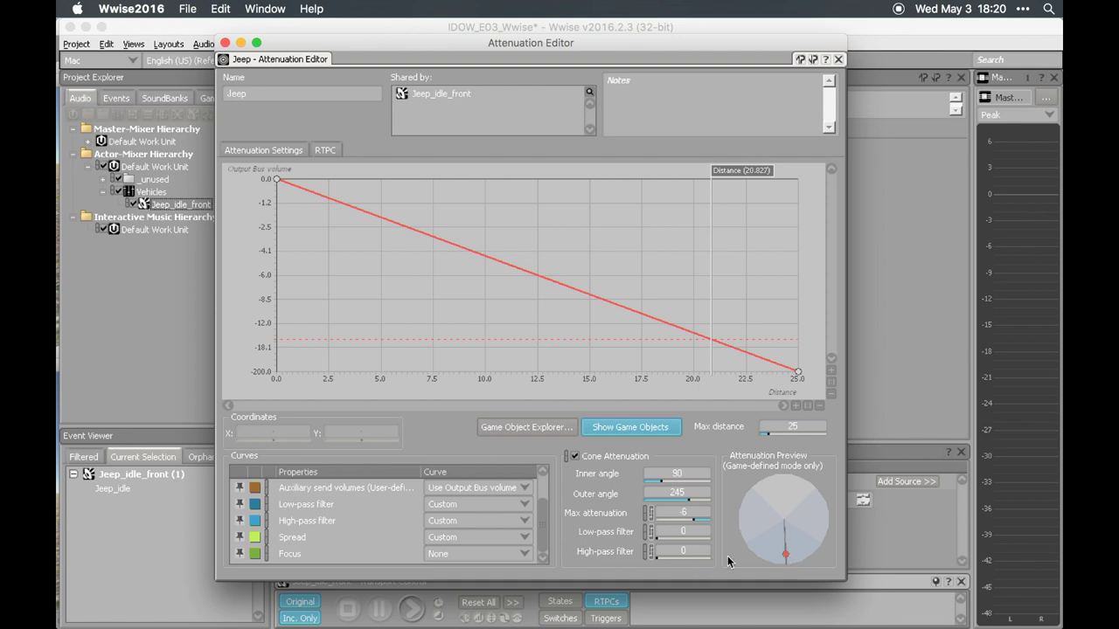
Set the cone to inner angle 120, outer angle 220 and max attenuation -12.
{"action": "left_click", "coordinate": [690, 475]}
{"action": "type", "text": "120"}
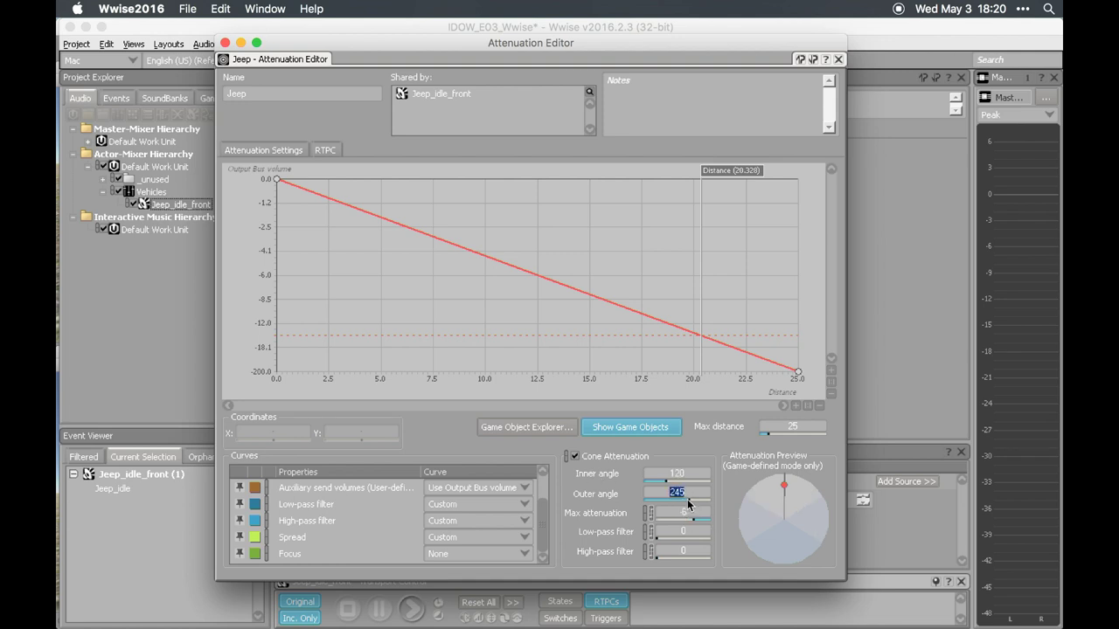
{"action": "left_click_drag", "start_coordinate": [689, 505], "coordinate": [693, 512]}
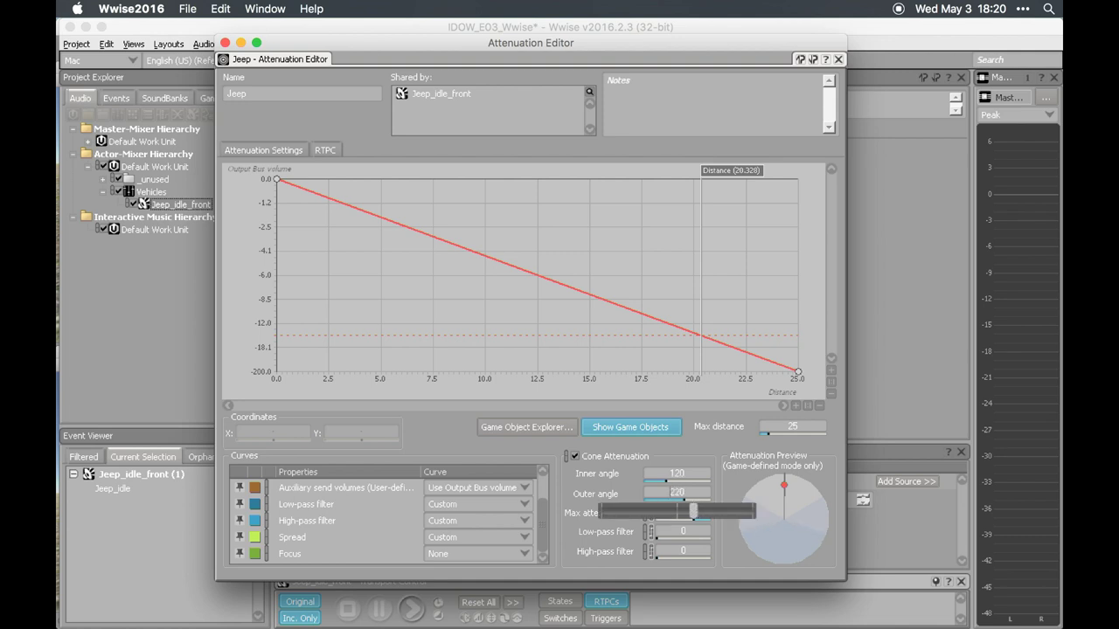
{"action": "left_click_drag", "start_coordinate": [693, 512], "coordinate": [688, 505]}
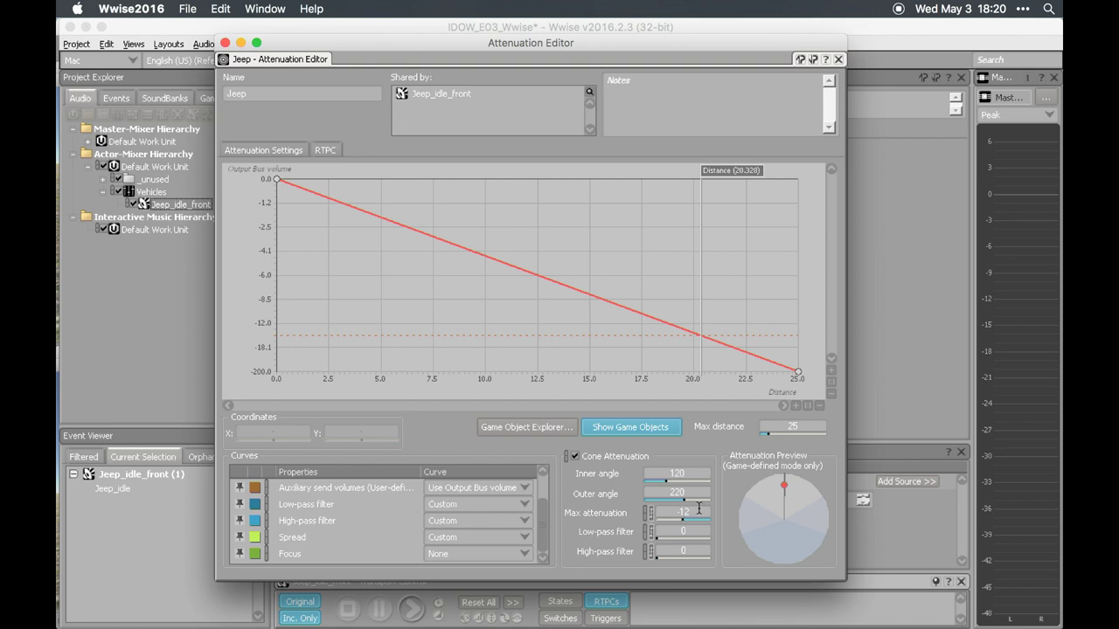
Enter cone low-pass filter 20 and high-pass filter 15.
{"action": "left_click", "coordinate": [691, 533]}
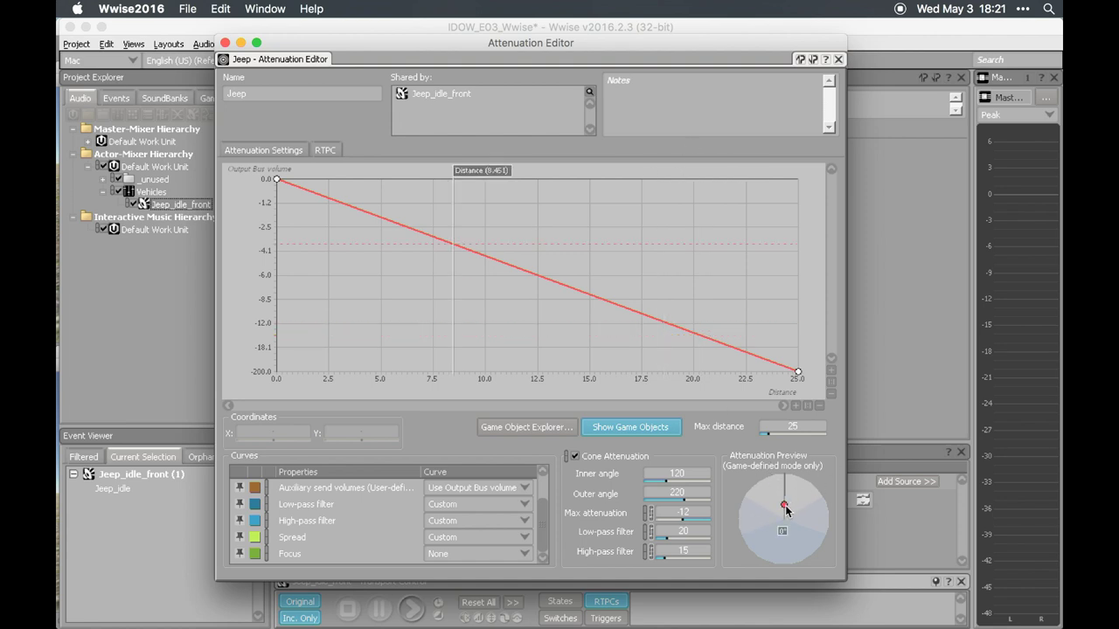
Audition Jeep_idle_front around the cone, raise the cone low-pass filter to 35, and close the editor.
{"action": "key", "text": "space"}
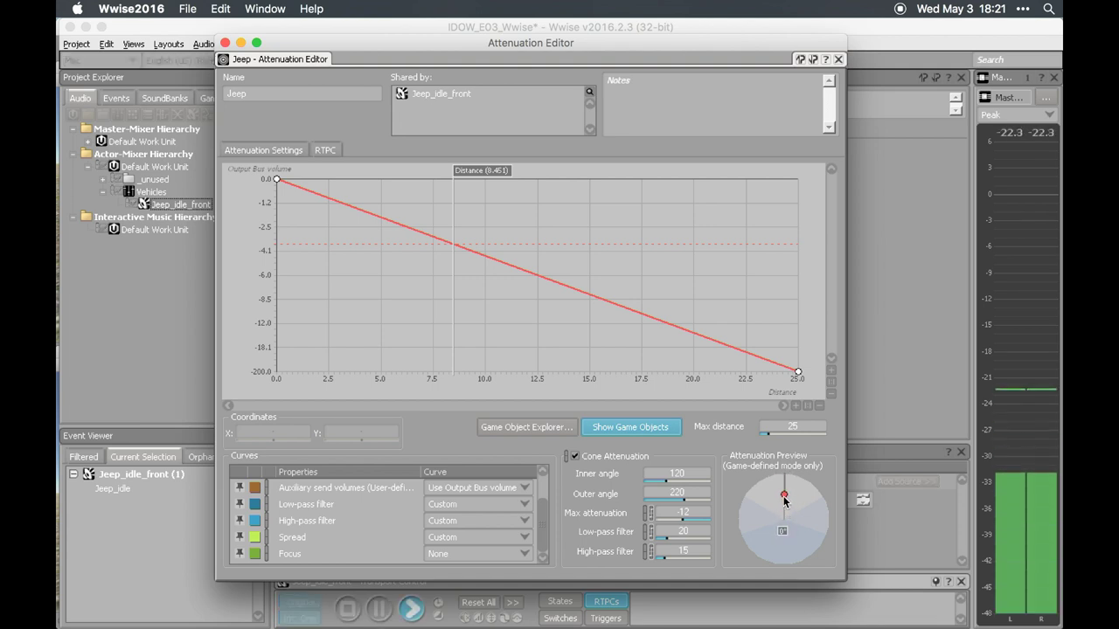
{"action": "left_click_drag", "start_coordinate": [785, 506], "coordinate": [783, 531]}
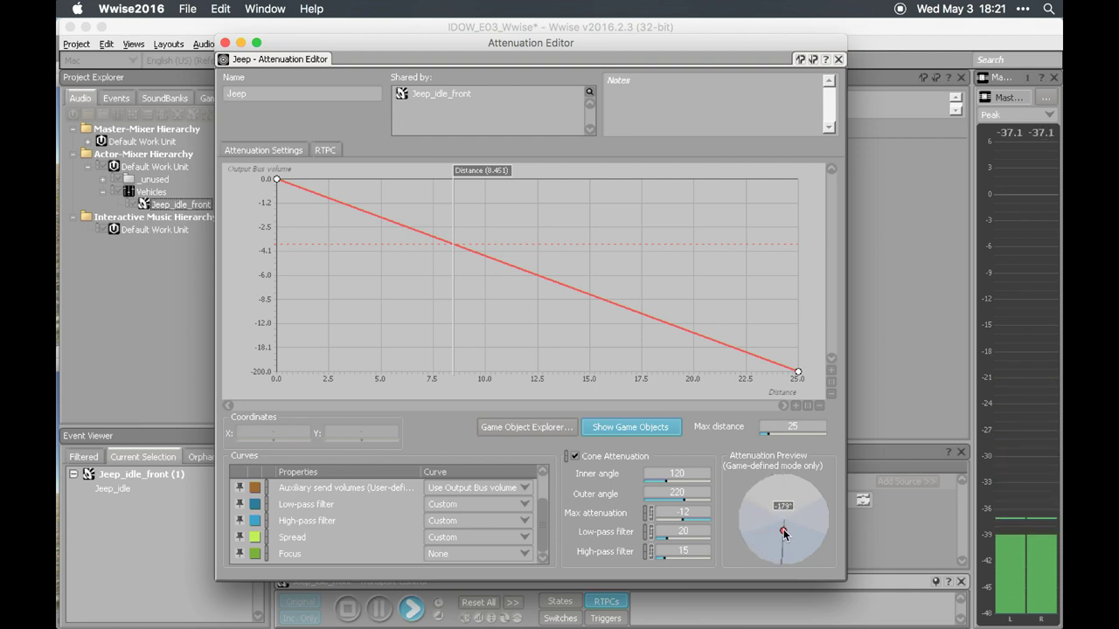
{"action": "mouse_move", "coordinate": [784, 533]}
{"action": "left_mouse_down"}
{"action": "mouse_move", "coordinate": [792, 520]}
{"action": "mouse_move", "coordinate": [788, 530]}
{"action": "mouse_move", "coordinate": [769, 516]}
{"action": "mouse_move", "coordinate": [799, 510]}
{"action": "mouse_move", "coordinate": [784, 530]}
{"action": "left_mouse_up"}
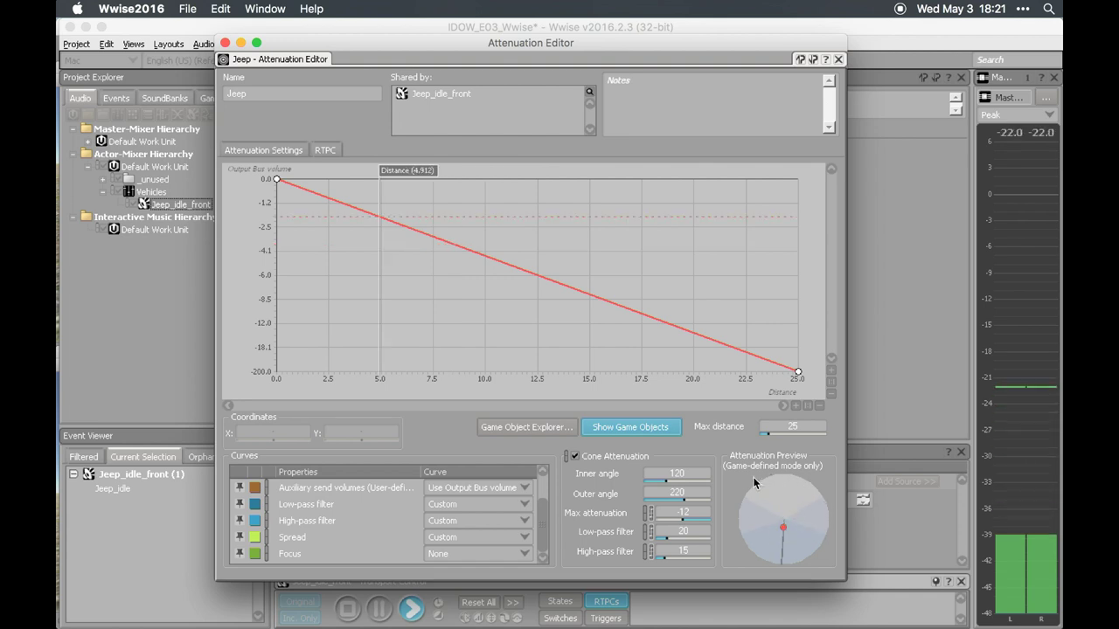
{"action": "left_click", "coordinate": [696, 530]}
{"action": "type", "text": "35"}
{"action": "key", "text": "Return"}
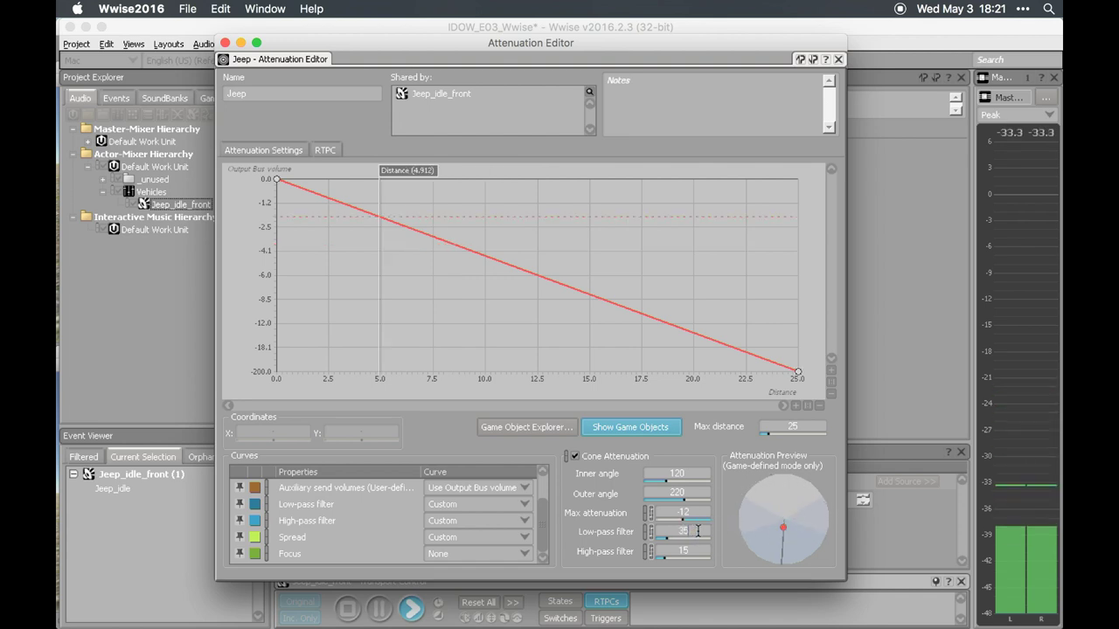
{"action": "left_click_drag", "start_coordinate": [783, 528], "coordinate": [795, 515]}
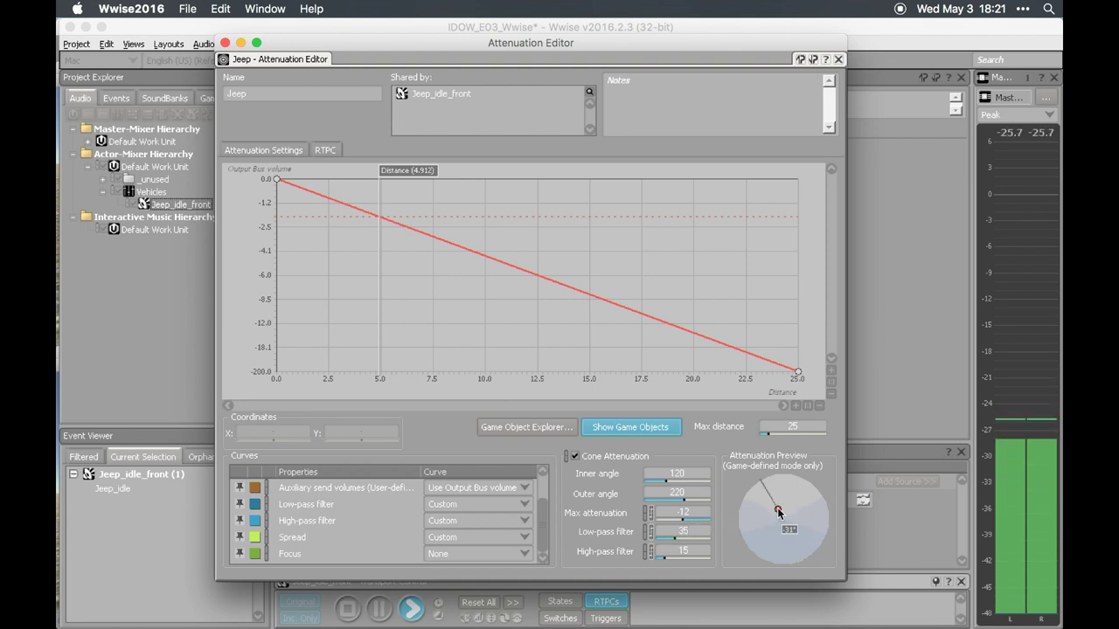
{"action": "left_click", "coordinate": [226, 43]}
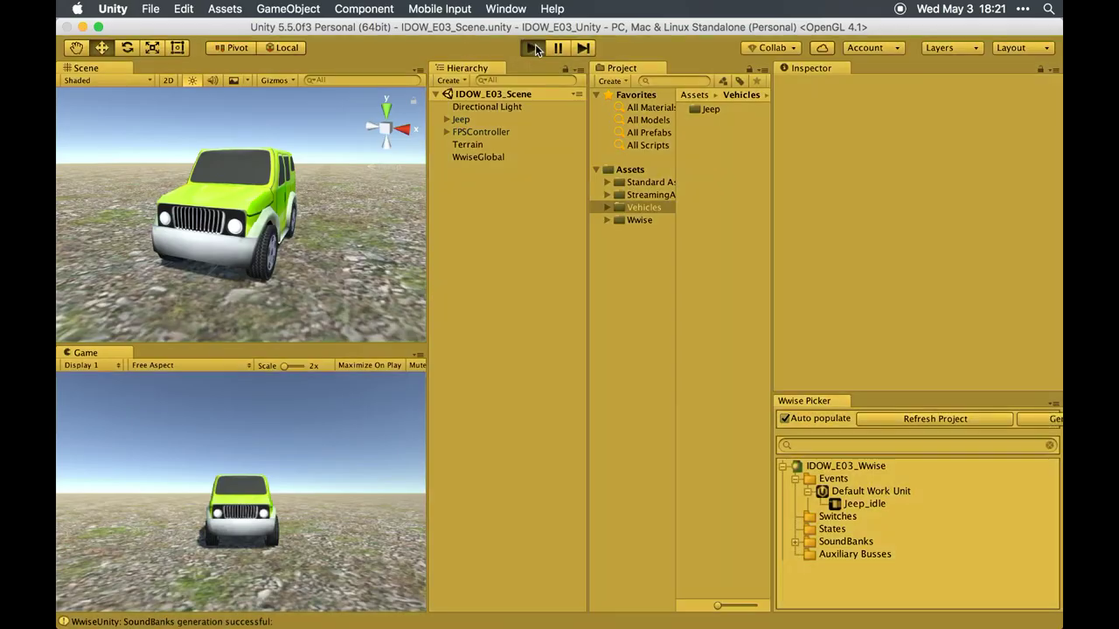
Play-test the jeep scene with the new cone settings, then return to Wwise.
{"action": "left_click", "coordinate": [531, 48]}
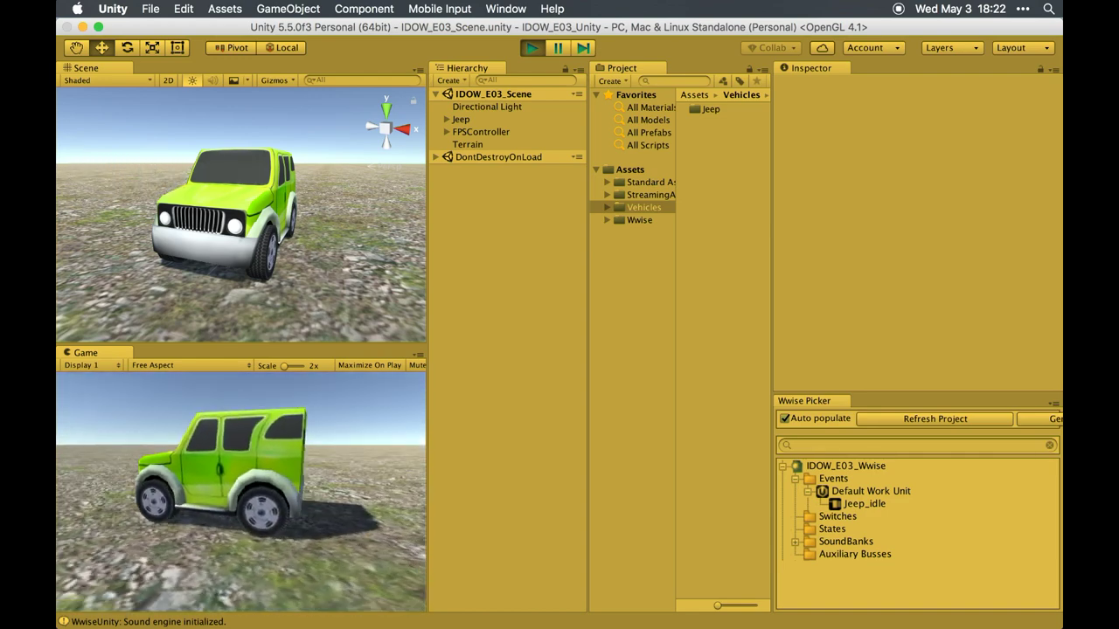
{"action": "key", "text": "super+p"}
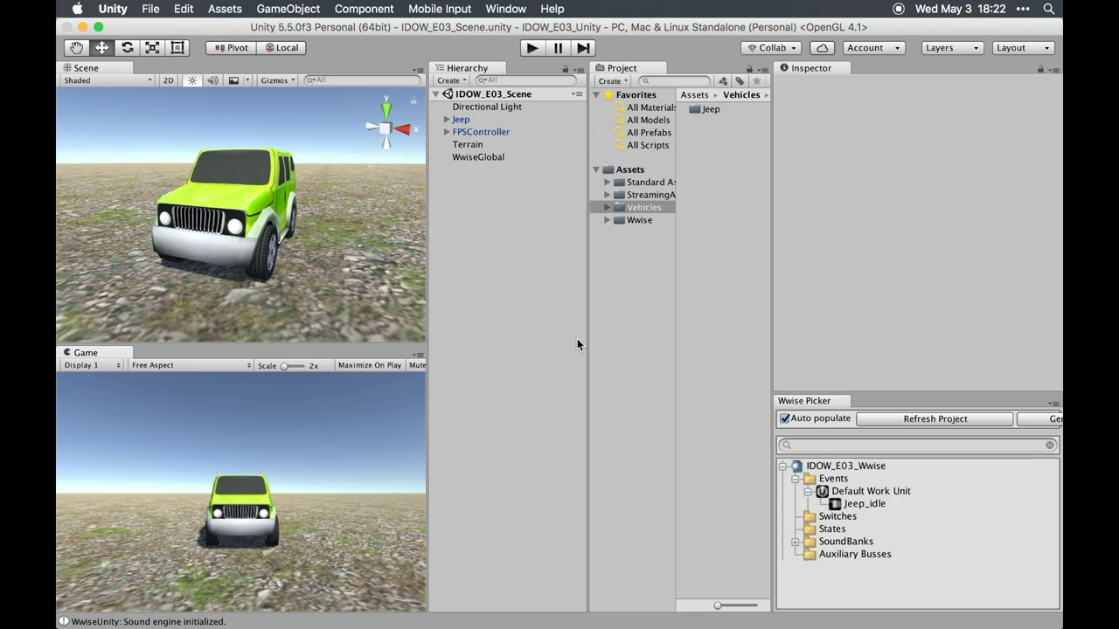
{"action": "key", "text": "super+Tab"}
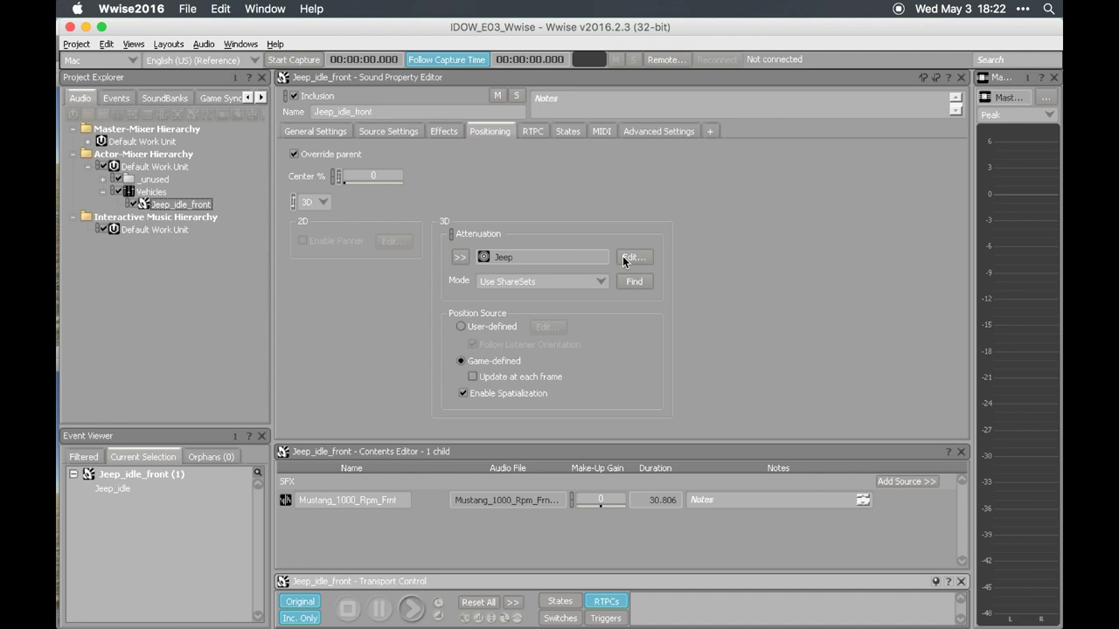
Move Jeep_idle_rear from _unused into Vehicles beside Jeep_idle_front.
{"action": "left_click", "coordinate": [103, 180]}
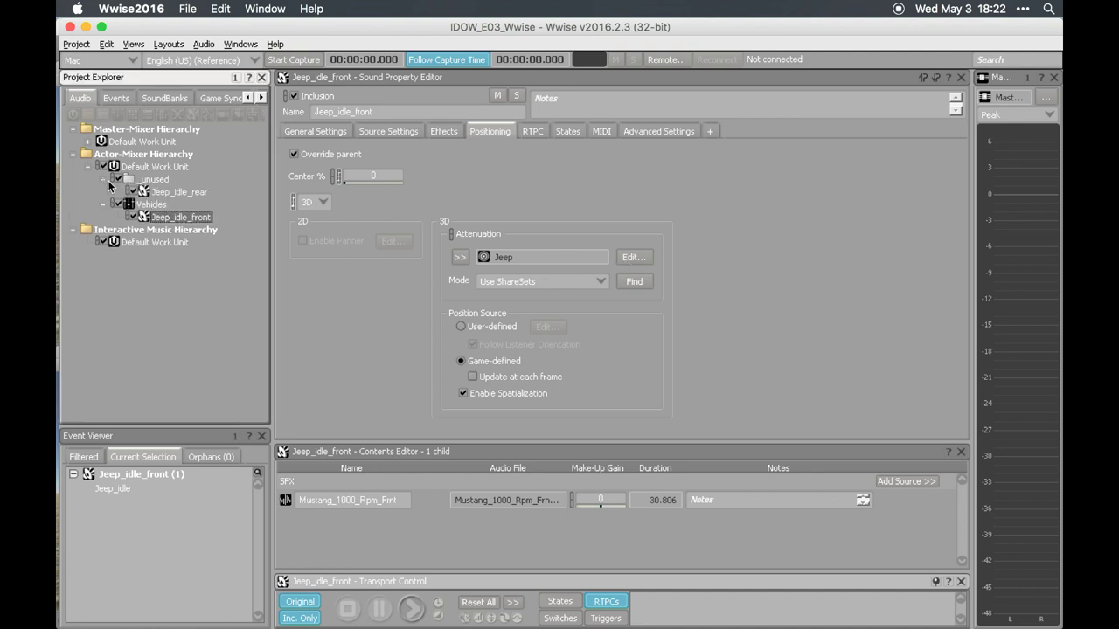
{"action": "left_click", "coordinate": [185, 191]}
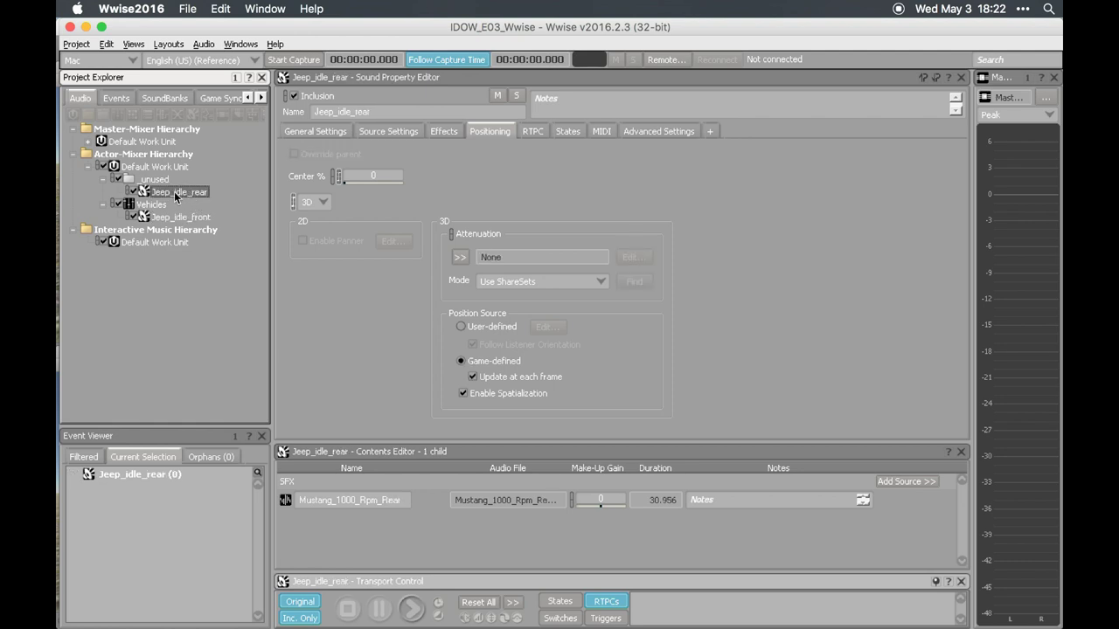
{"action": "left_click_drag", "start_coordinate": [174, 192], "coordinate": [225, 198]}
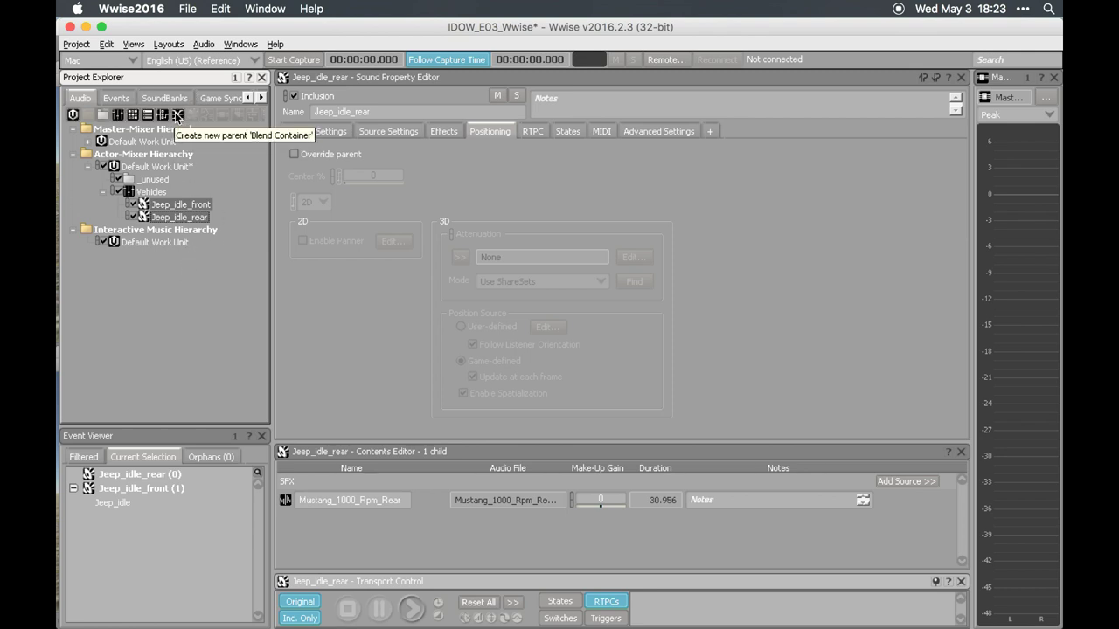
Wrap both idle sounds in a new blend container named Jeep_idle.
{"action": "left_click", "coordinate": [208, 218]}
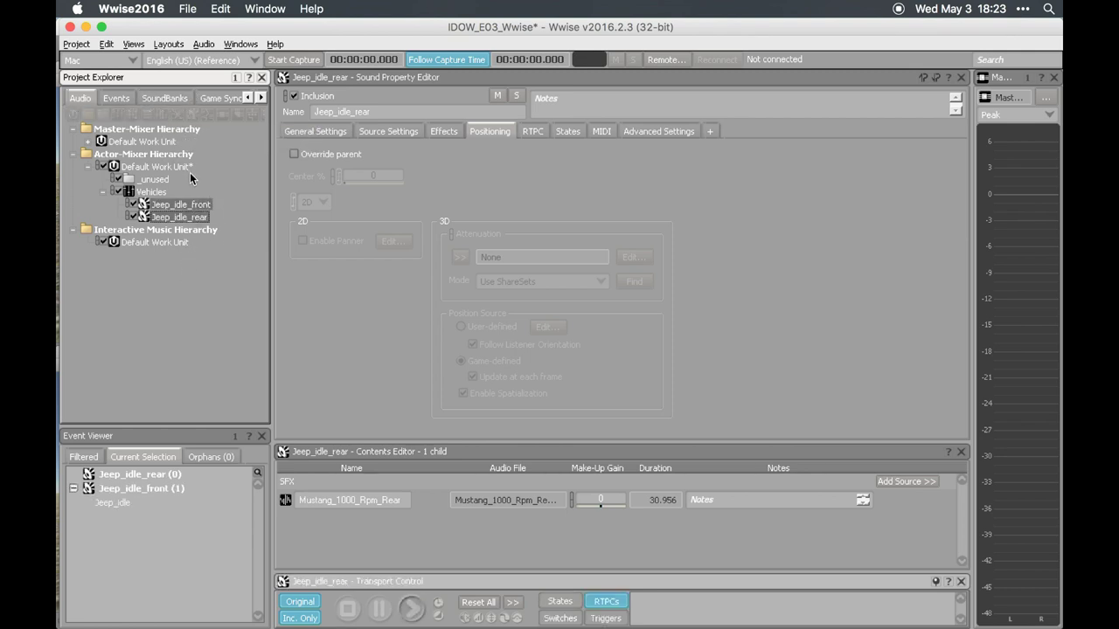
{"action": "left_click", "coordinate": [179, 115]}
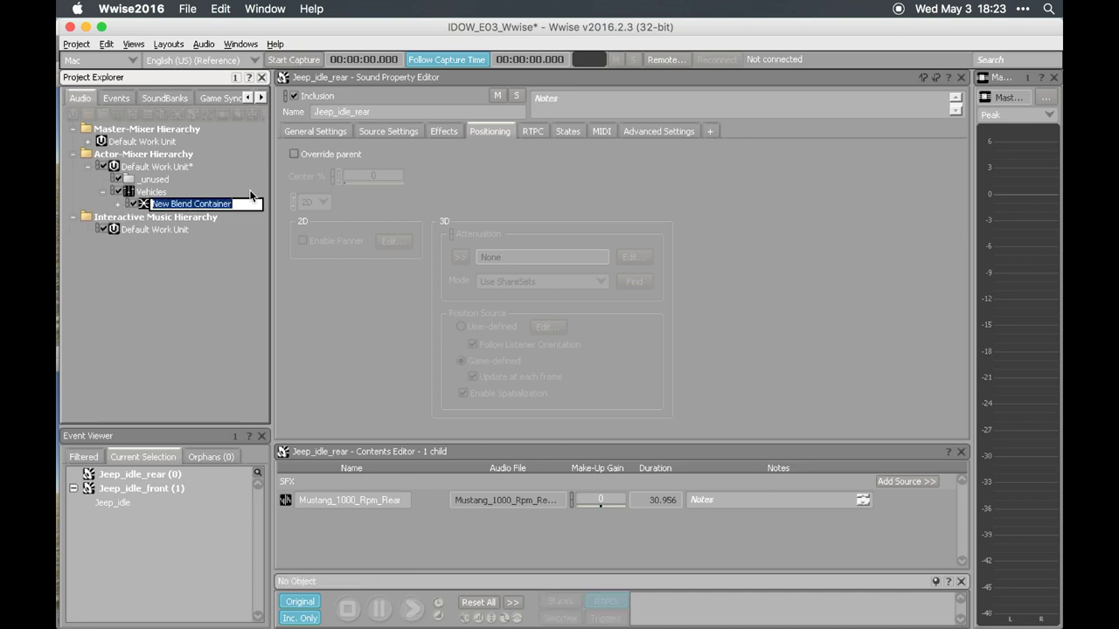
{"action": "type", "text": "Jeep_idle"}
{"action": "key", "text": "Return"}
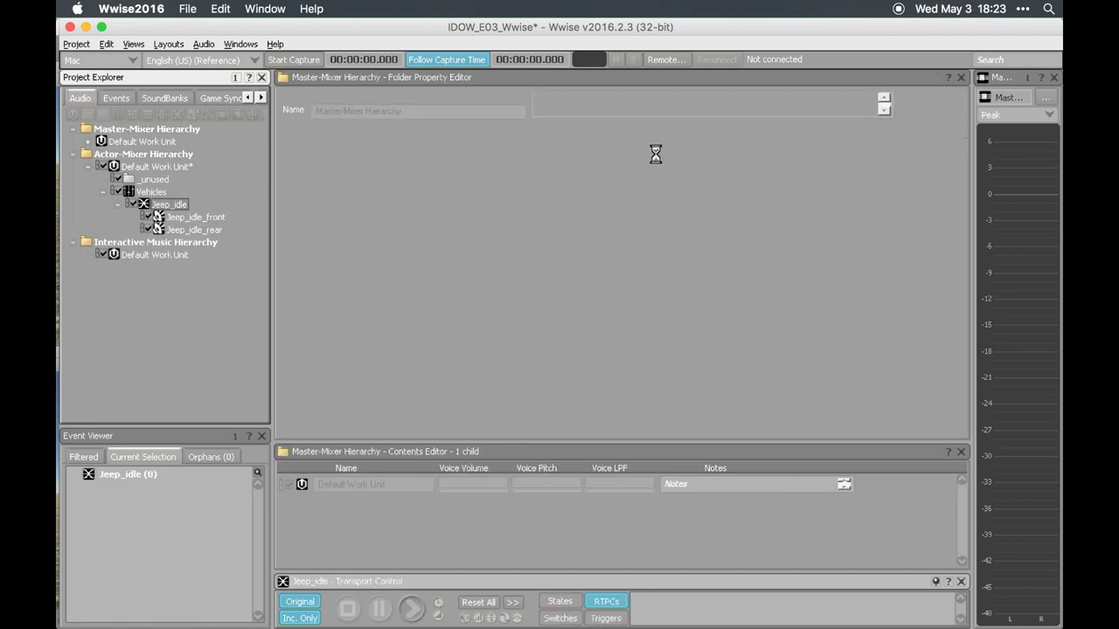
{"action": "left_click", "coordinate": [336, 131]}
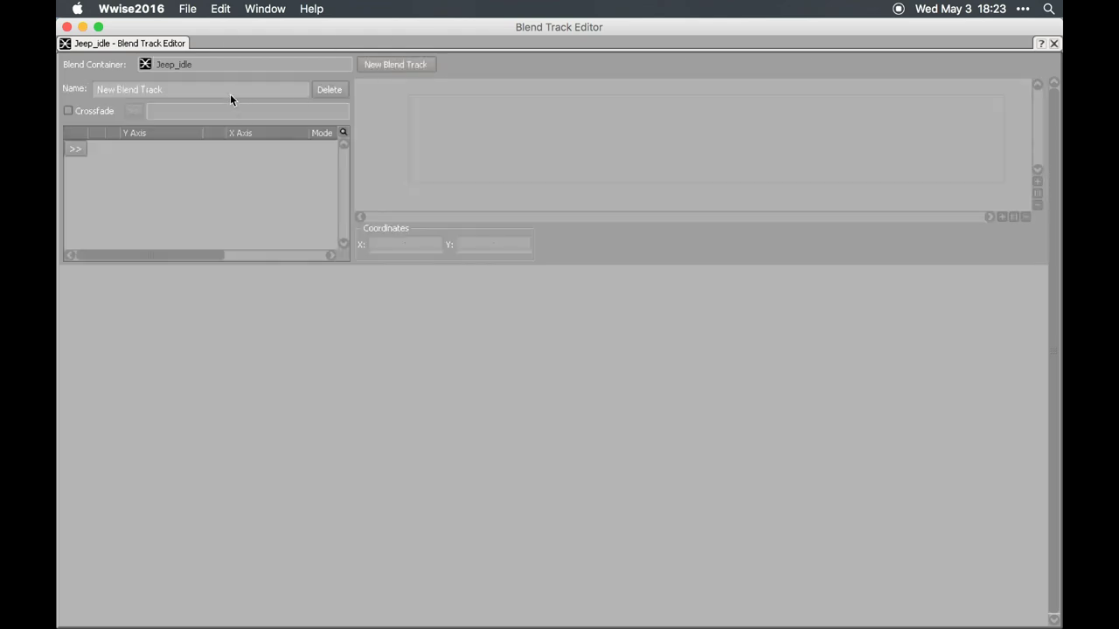
Rename the blend track to Angle and enable crossfading on it.
{"action": "left_click", "coordinate": [230, 93]}
{"action": "double_click", "coordinate": [231, 93]}
{"action": "type", "text": "Angle"}
{"action": "left_click", "coordinate": [96, 111]}
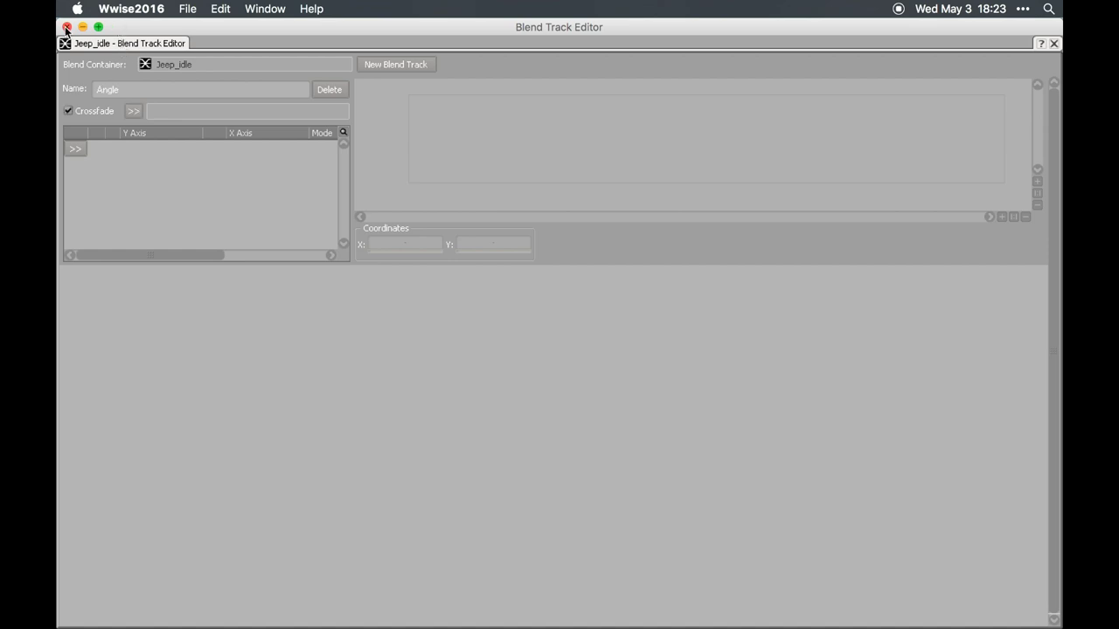
{"action": "left_click", "coordinate": [66, 27]}
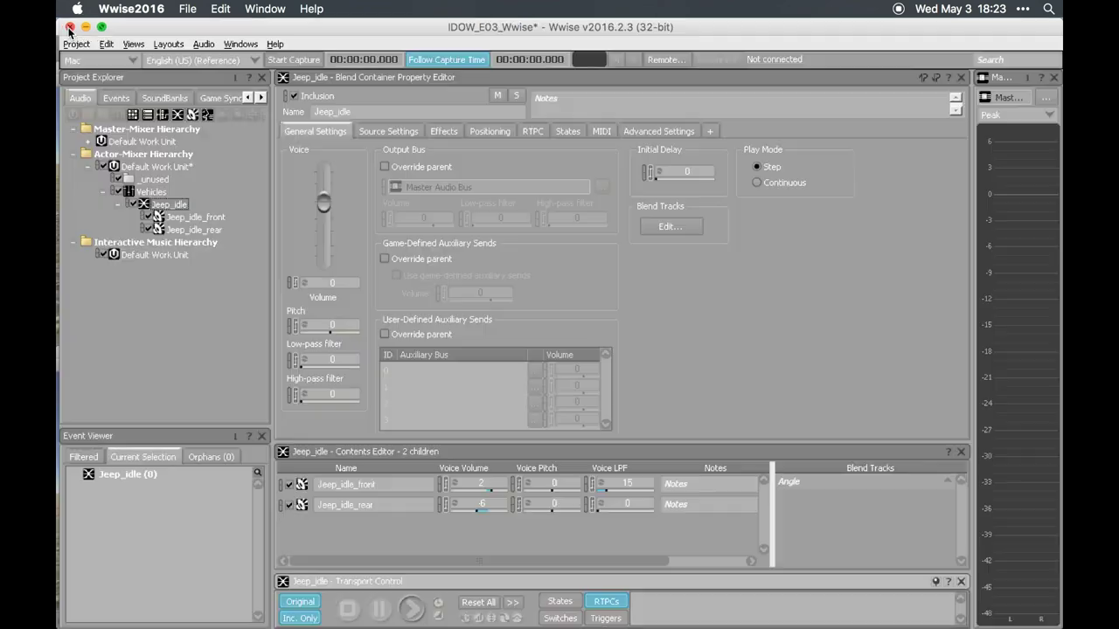
Add Jeep_idle_front and Jeep_idle_rear to the Angle blend track.
{"action": "left_click", "coordinate": [301, 486]}
{"action": "left_click_drag", "start_coordinate": [875, 481], "coordinate": [872, 483]}
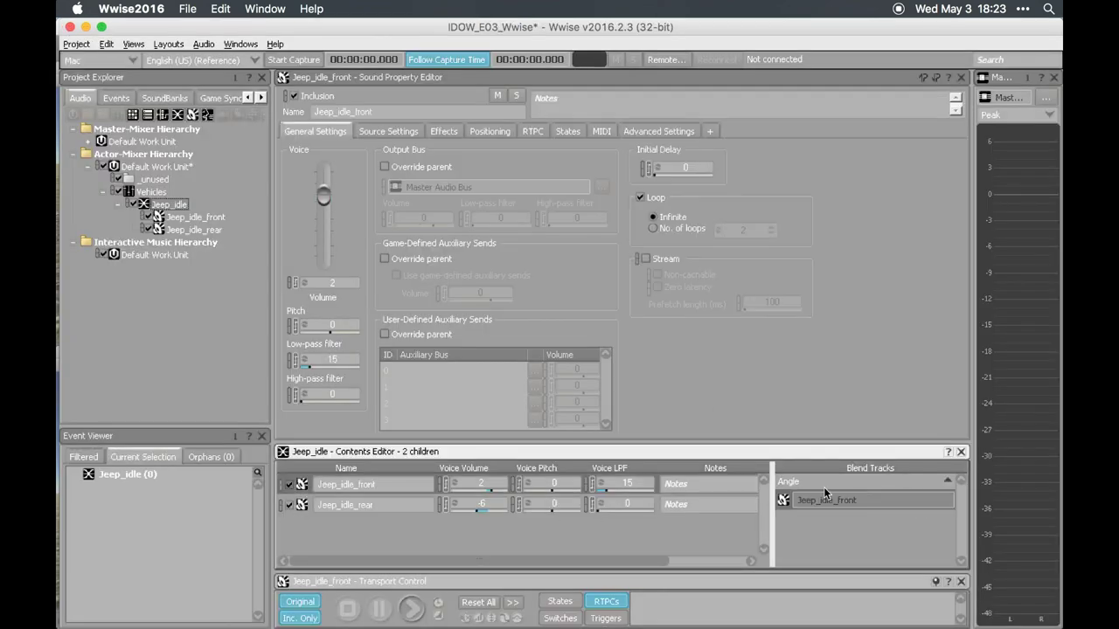
{"action": "mouse_move", "coordinate": [308, 507]}
{"action": "left_mouse_down"}
{"action": "mouse_move", "coordinate": [794, 540]}
{"action": "mouse_move", "coordinate": [817, 483]}
{"action": "left_mouse_up"}
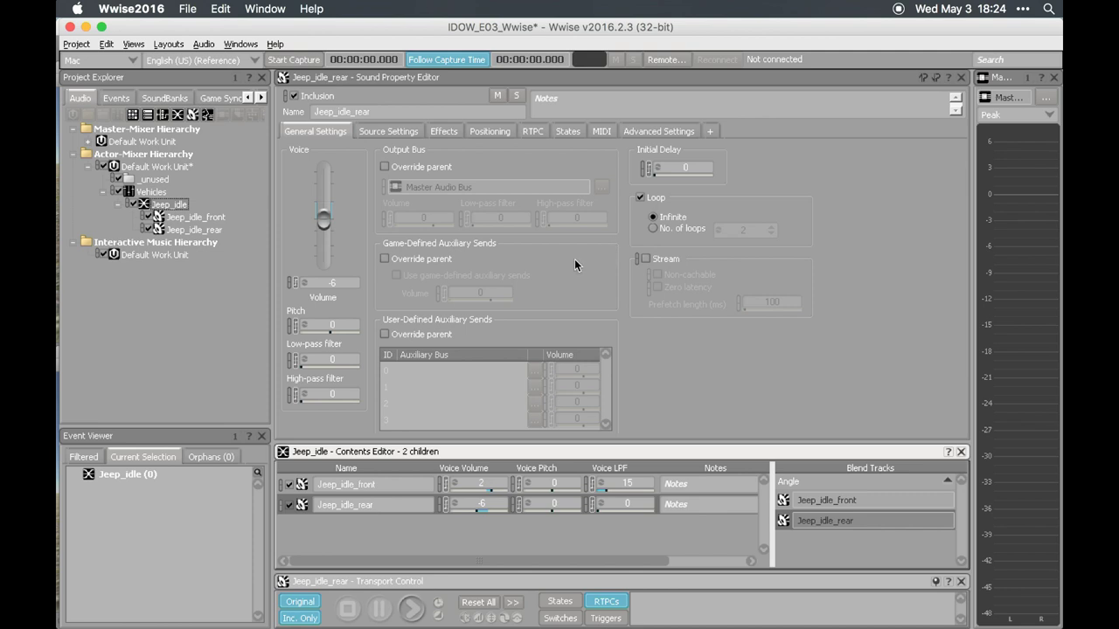
Create a game parameter named ObjectToListenerAngle in Game Syncs.
{"action": "left_click", "coordinate": [221, 98]}
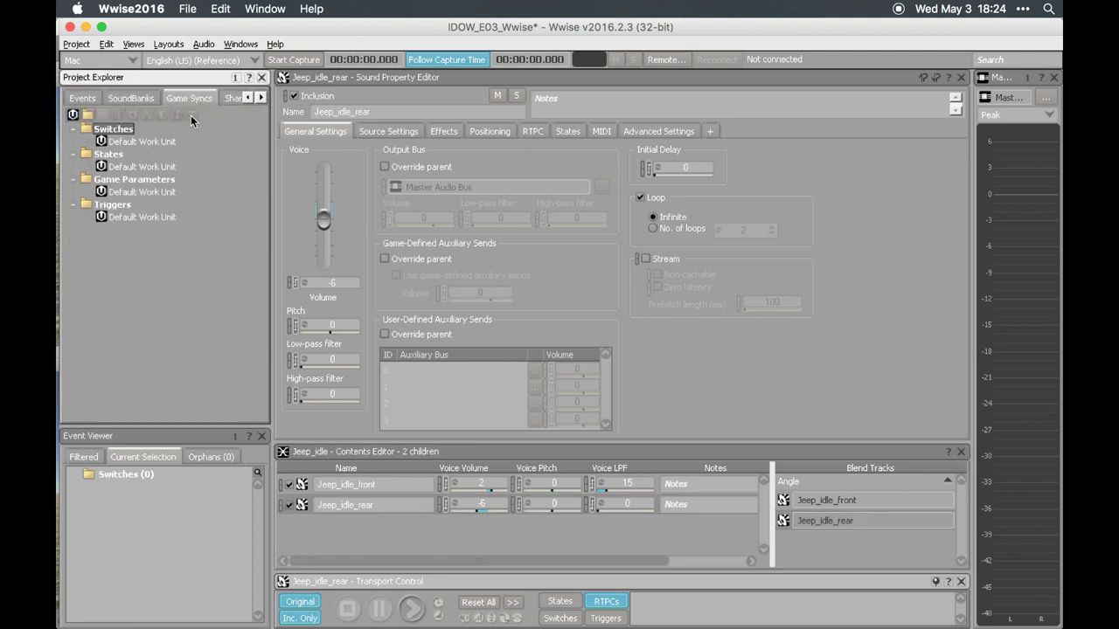
{"action": "left_click", "coordinate": [123, 191]}
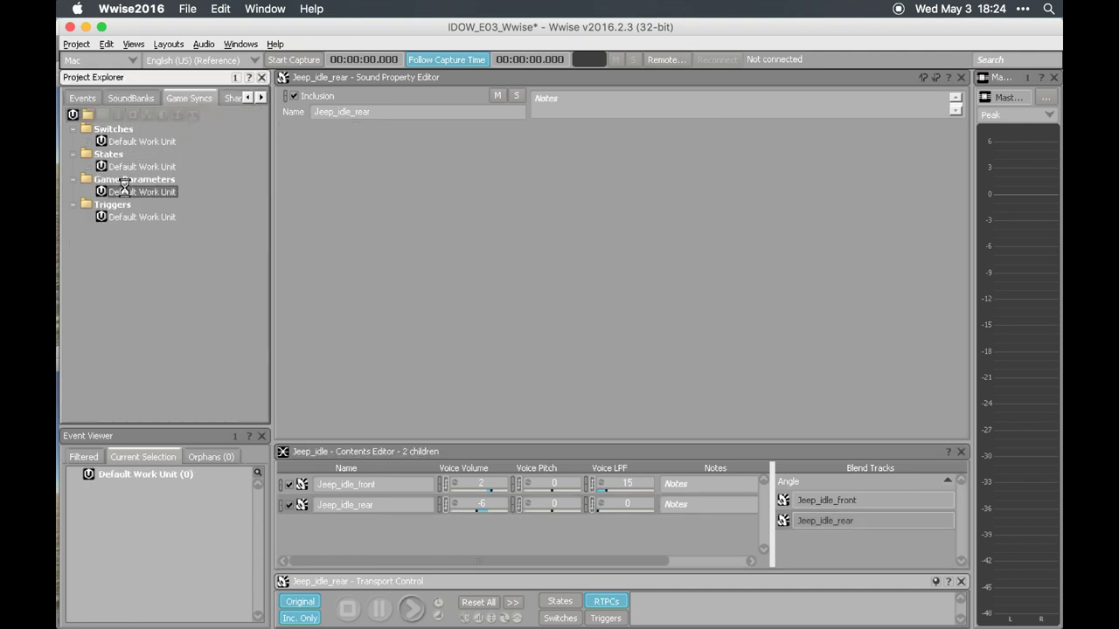
{"action": "left_click", "coordinate": [178, 115]}
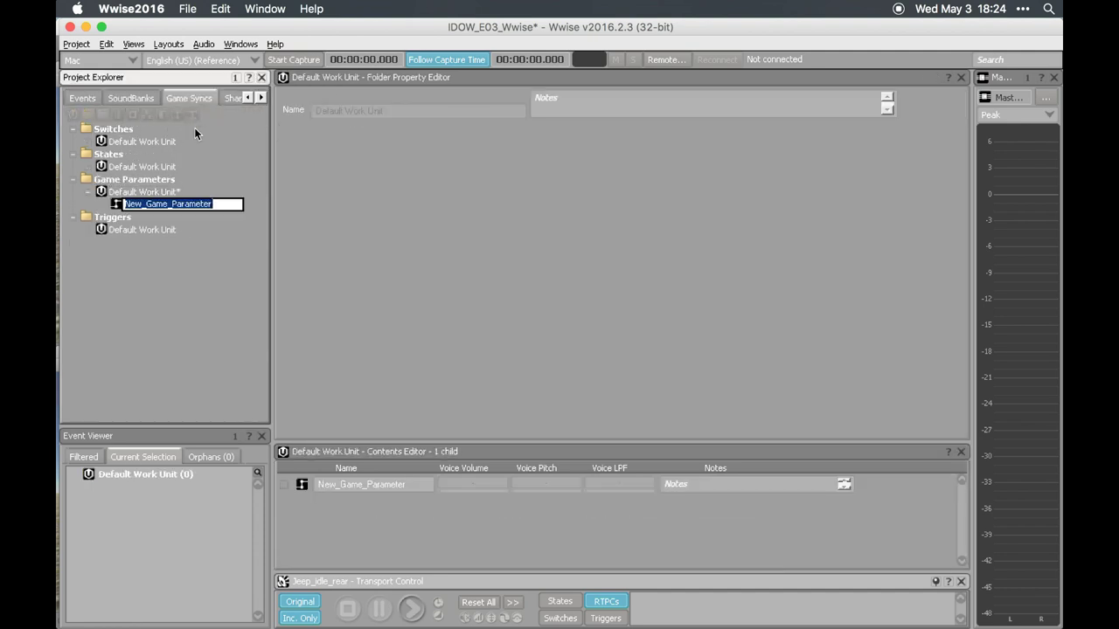
{"action": "type", "text": "Object"}
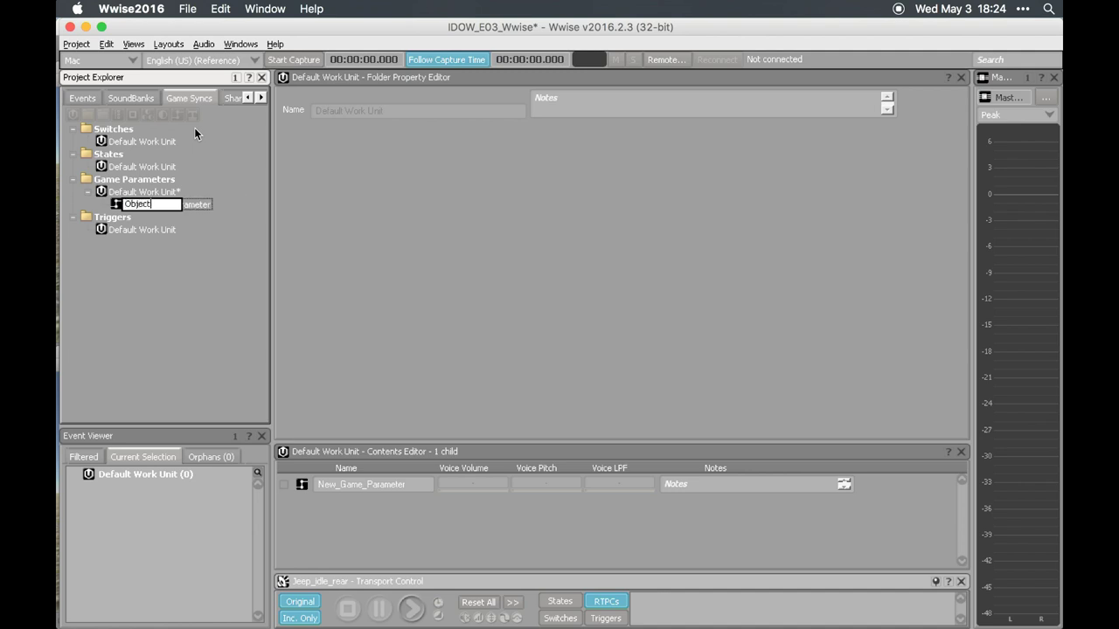
{"action": "type", "text": "ToListener"}
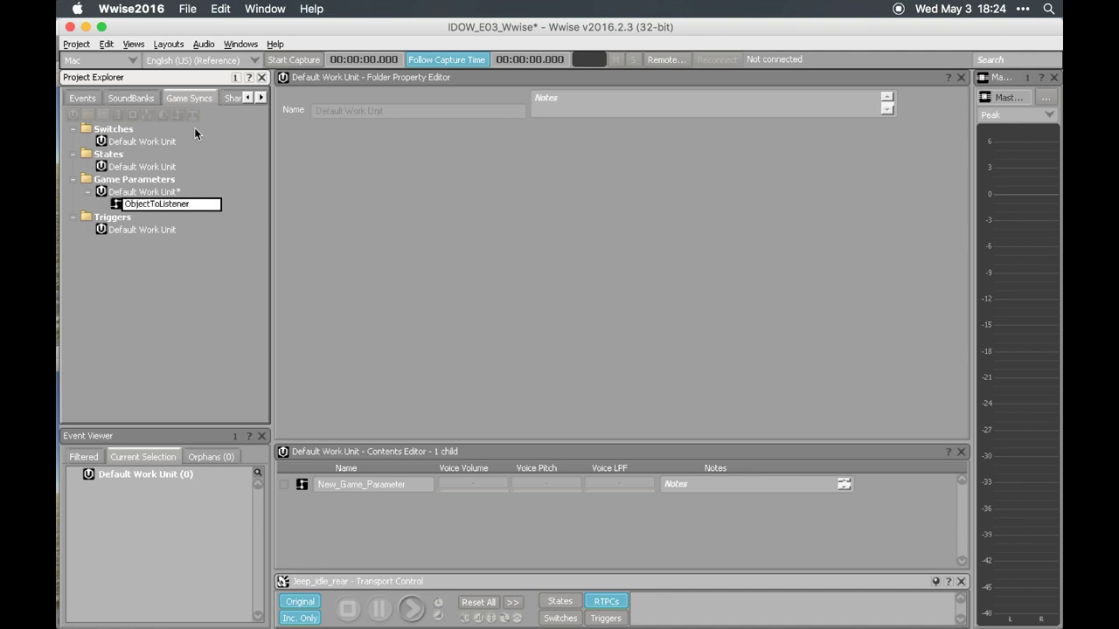
{"action": "type", "text": "Angele"}
{"action": "key", "text": "BackSpace"}
{"action": "key", "text": "BackSpace"}
{"action": "key", "text": "BackSpace"}
{"action": "type", "text": "le"}
{"action": "key", "text": "Return"}
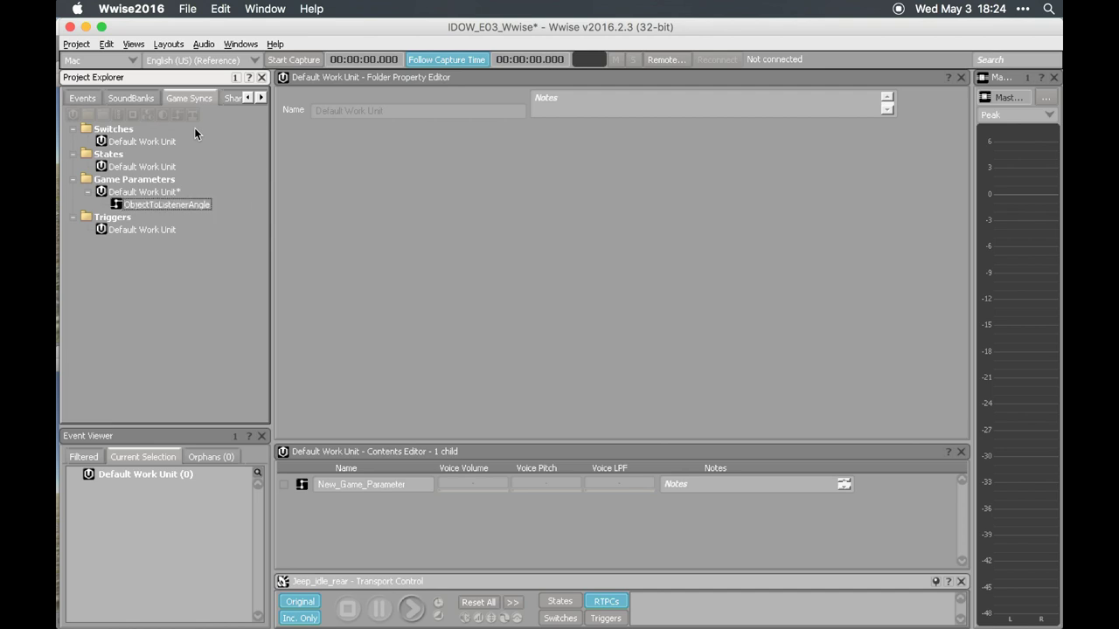
Bind ObjectToListenerAngle to the built-in Object-to-listener Angle parameter.
{"action": "left_click", "coordinate": [209, 205]}
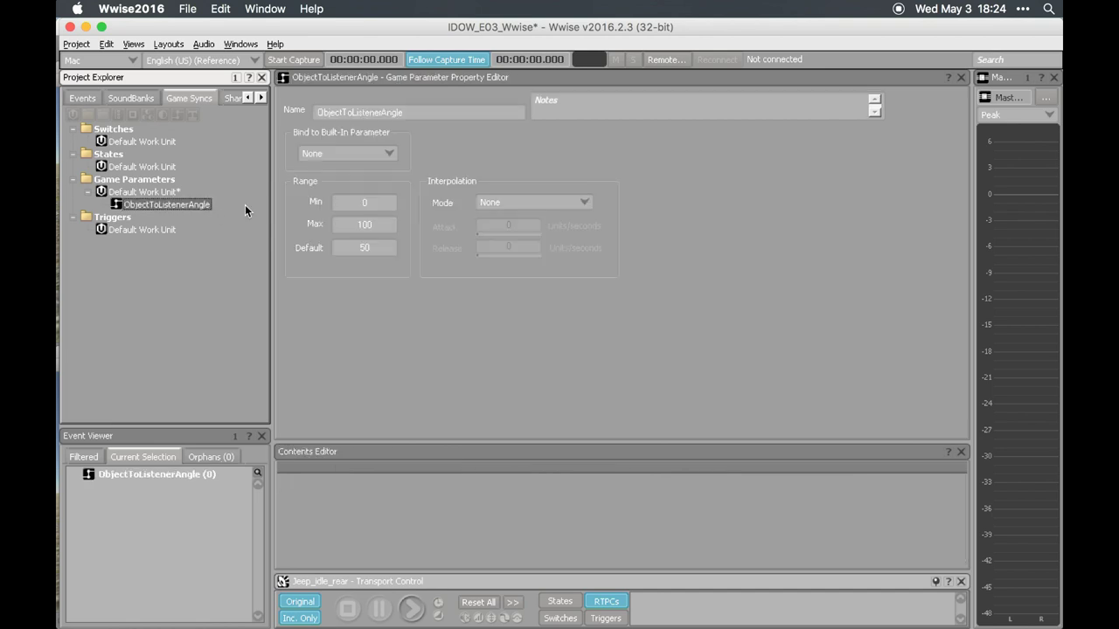
{"action": "left_click", "coordinate": [366, 155]}
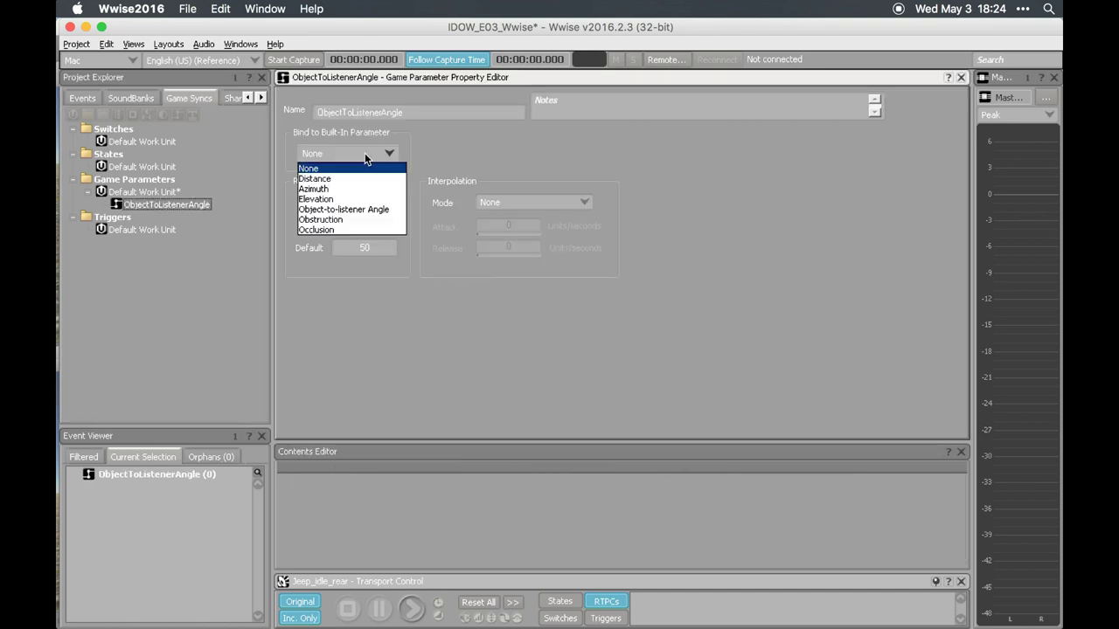
{"action": "left_click", "coordinate": [370, 210]}
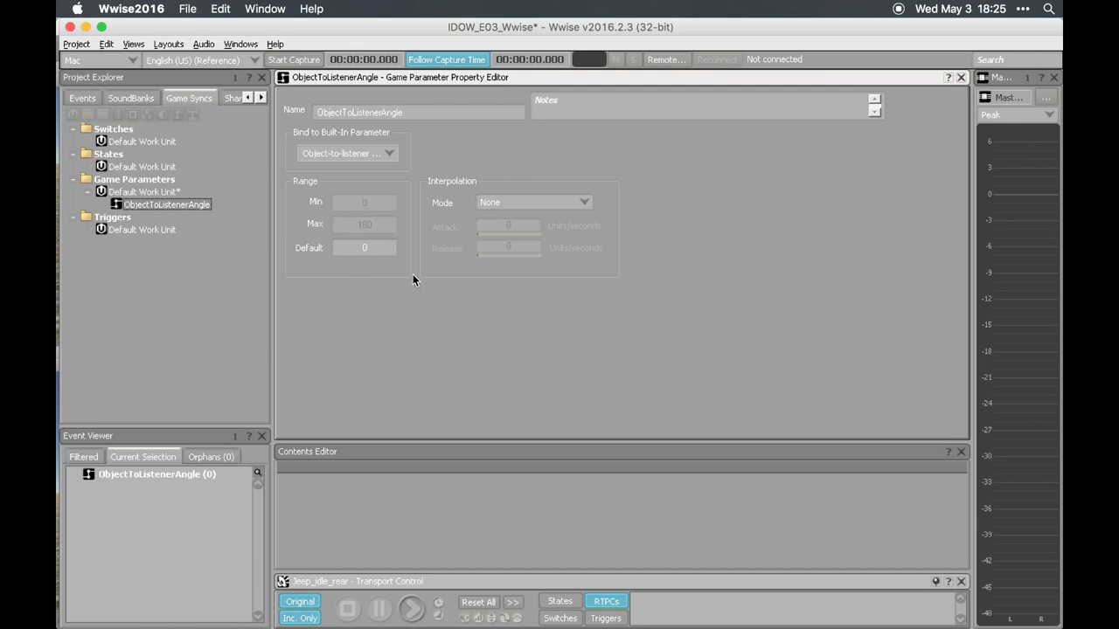
{"action": "left_click", "coordinate": [167, 206]}
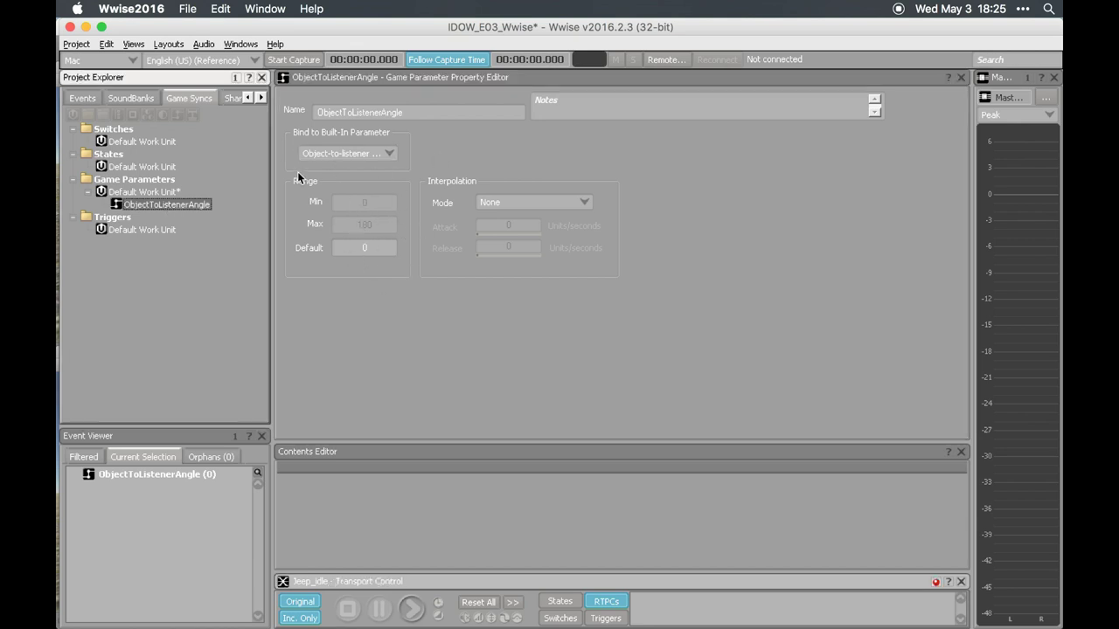
Reopen the Jeep_idle container's Blend Track Editor.
{"action": "left_click", "coordinate": [248, 97]}
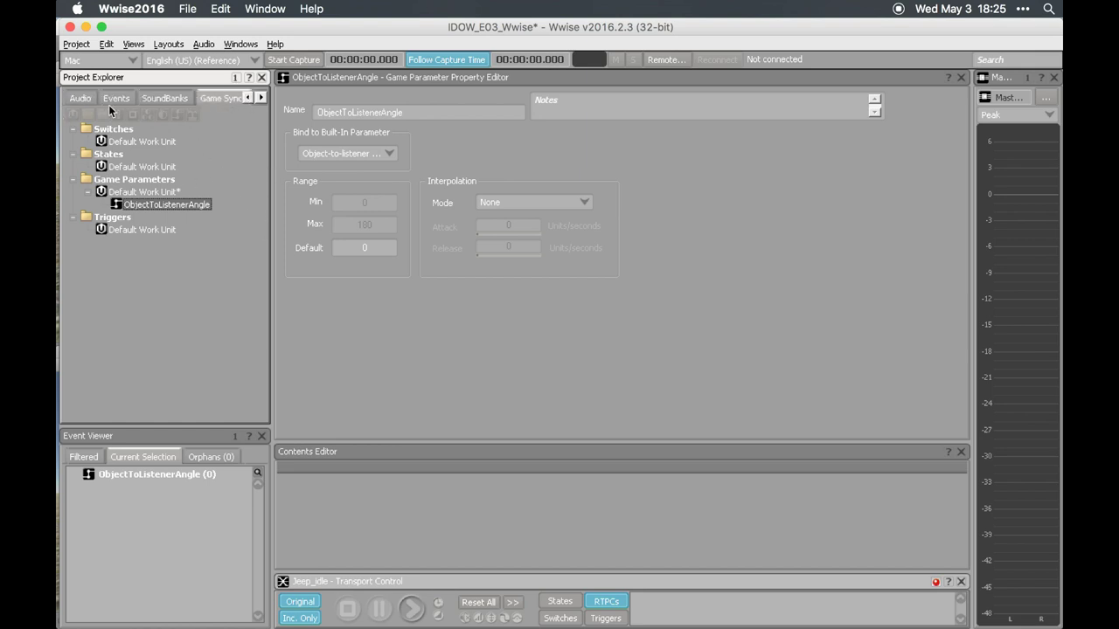
{"action": "left_click", "coordinate": [77, 98]}
{"action": "left_click", "coordinate": [663, 229]}
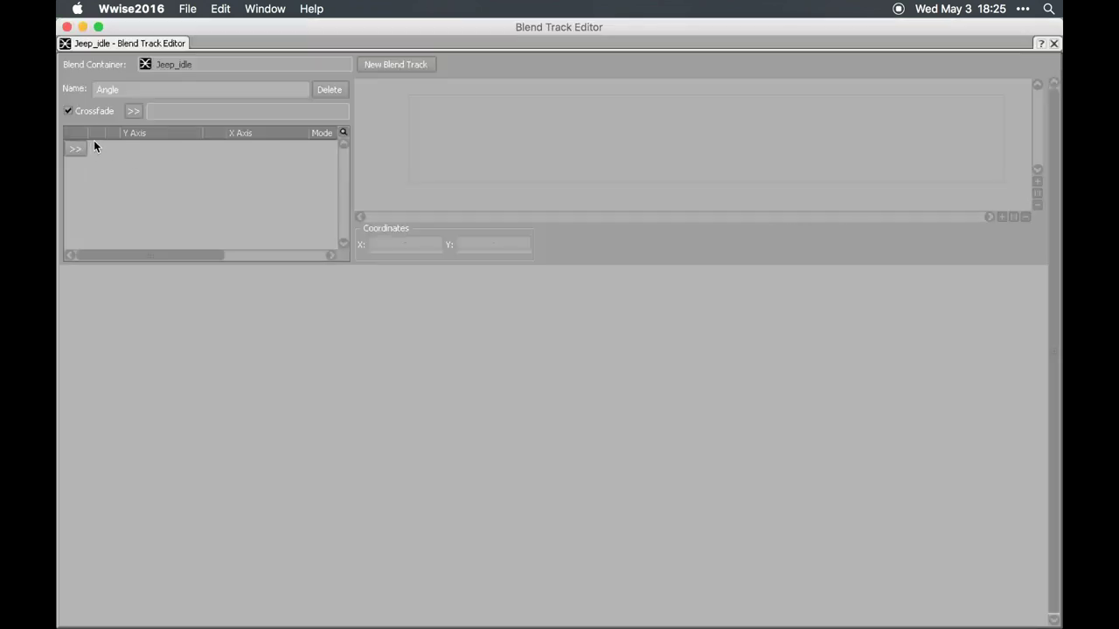
Drive the Angle blend track by ObjectToListenerAngle, overlapping front and rear idles from about 16 to 161.
{"action": "left_click", "coordinate": [133, 111]}
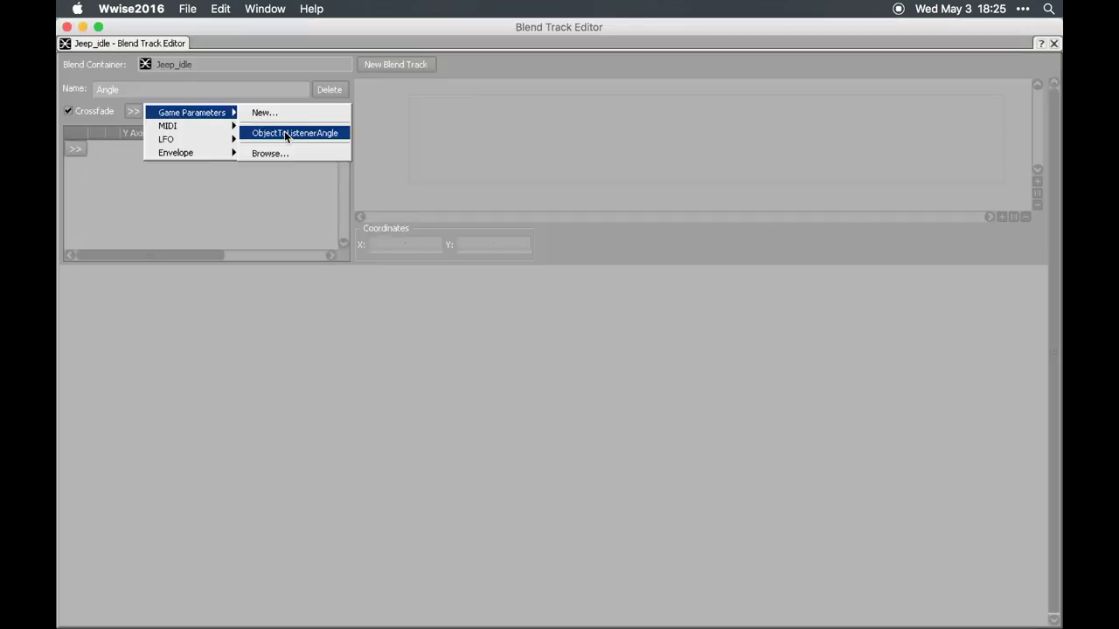
{"action": "left_click", "coordinate": [286, 131]}
{"action": "left_click_drag", "start_coordinate": [705, 134], "coordinate": [836, 148]}
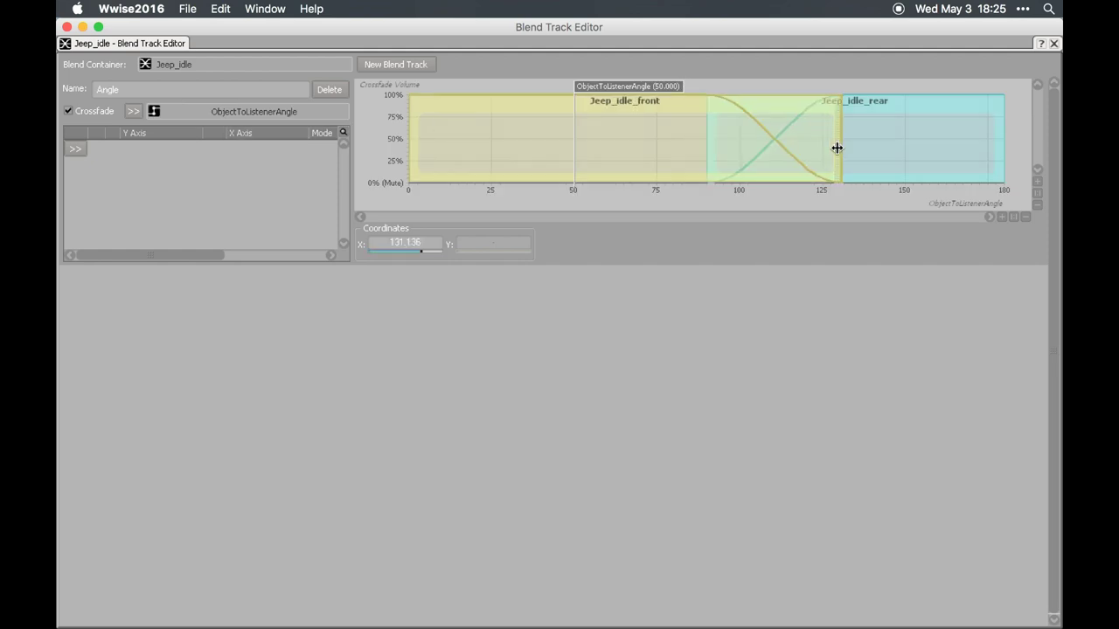
{"action": "left_click_drag", "start_coordinate": [709, 137], "coordinate": [462, 149]}
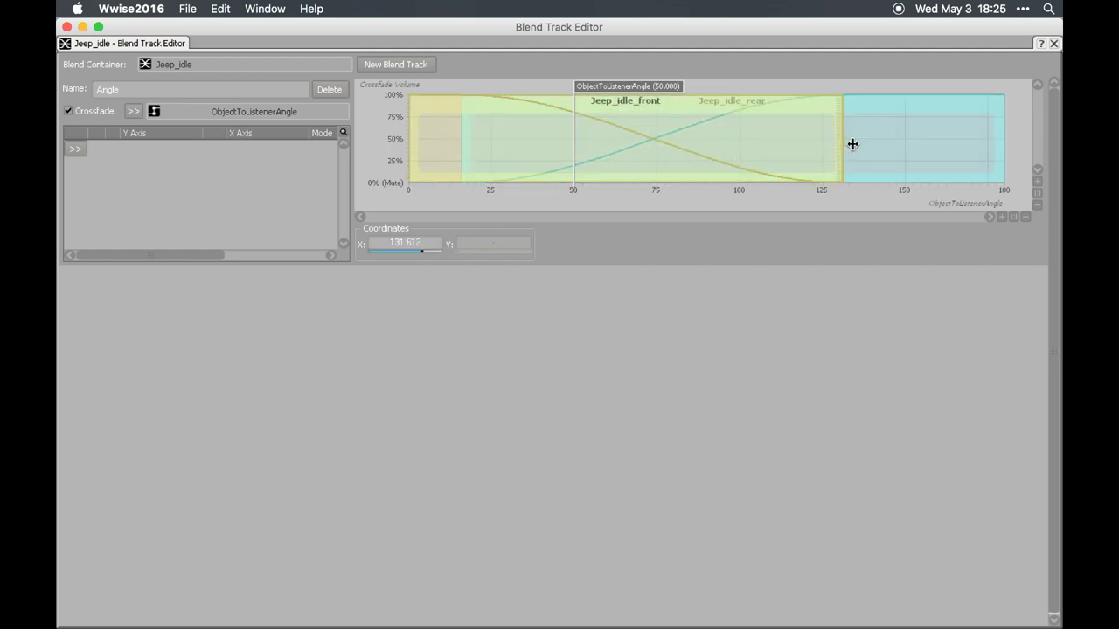
{"action": "left_click_drag", "start_coordinate": [845, 144], "coordinate": [940, 140]}
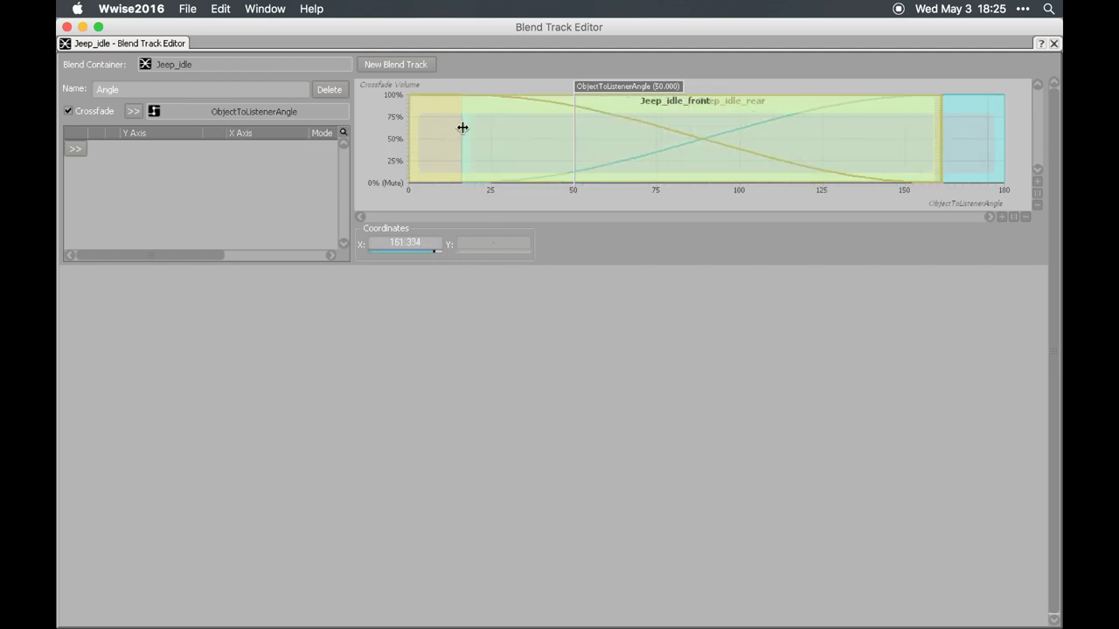
{"action": "left_click", "coordinate": [967, 109]}
Compare the idle sounds' settings and stop Jeep_idle_front overriding its parent's positioning.
{"action": "left_click", "coordinate": [68, 27]}
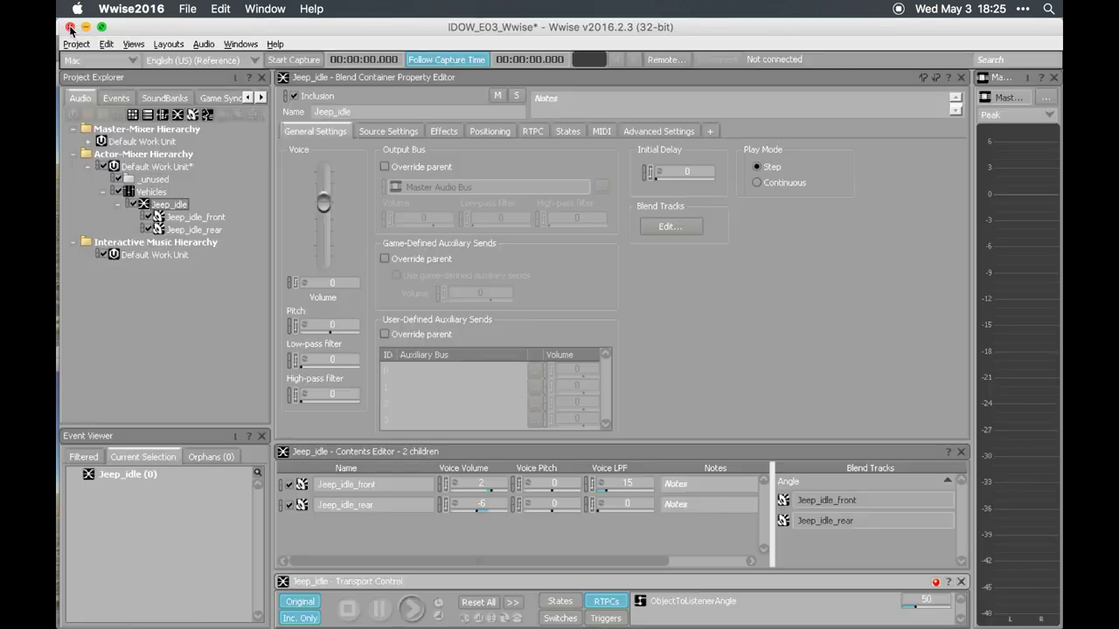
{"action": "left_click", "coordinate": [194, 218]}
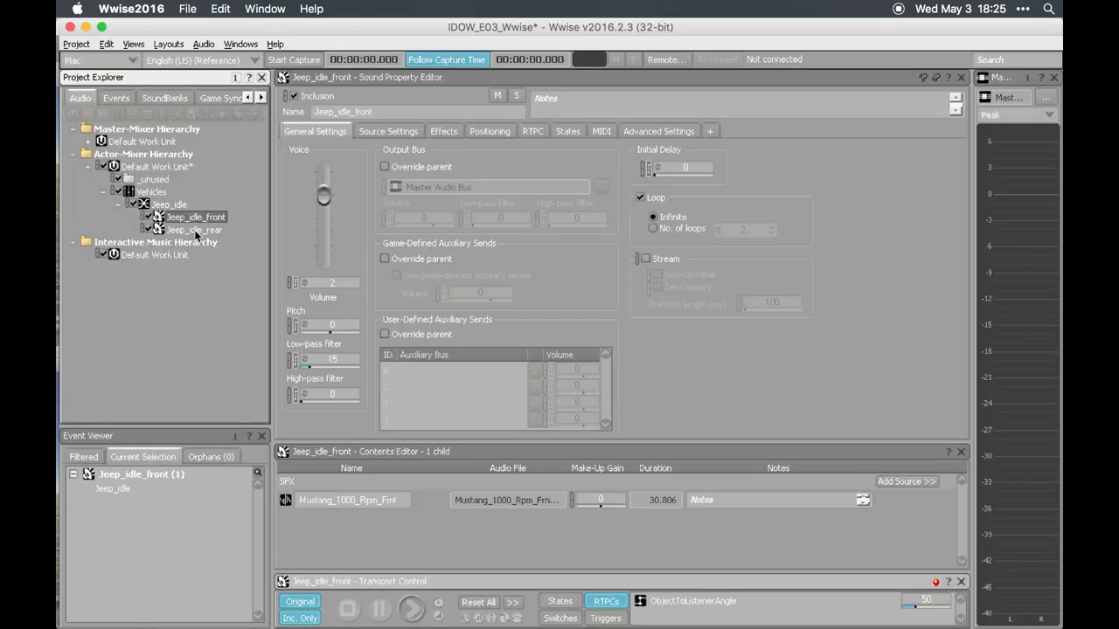
{"action": "left_click", "coordinate": [195, 230]}
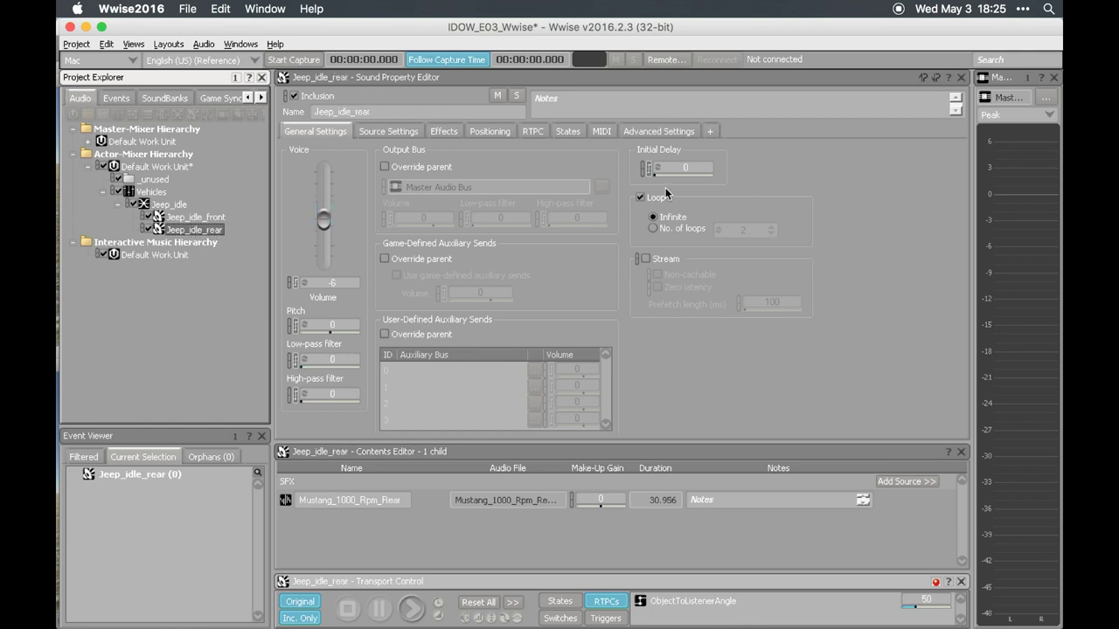
{"action": "left_click", "coordinate": [503, 133]}
{"action": "left_click", "coordinate": [511, 131]}
{"action": "left_click", "coordinate": [522, 133]}
{"action": "left_click", "coordinate": [483, 131]}
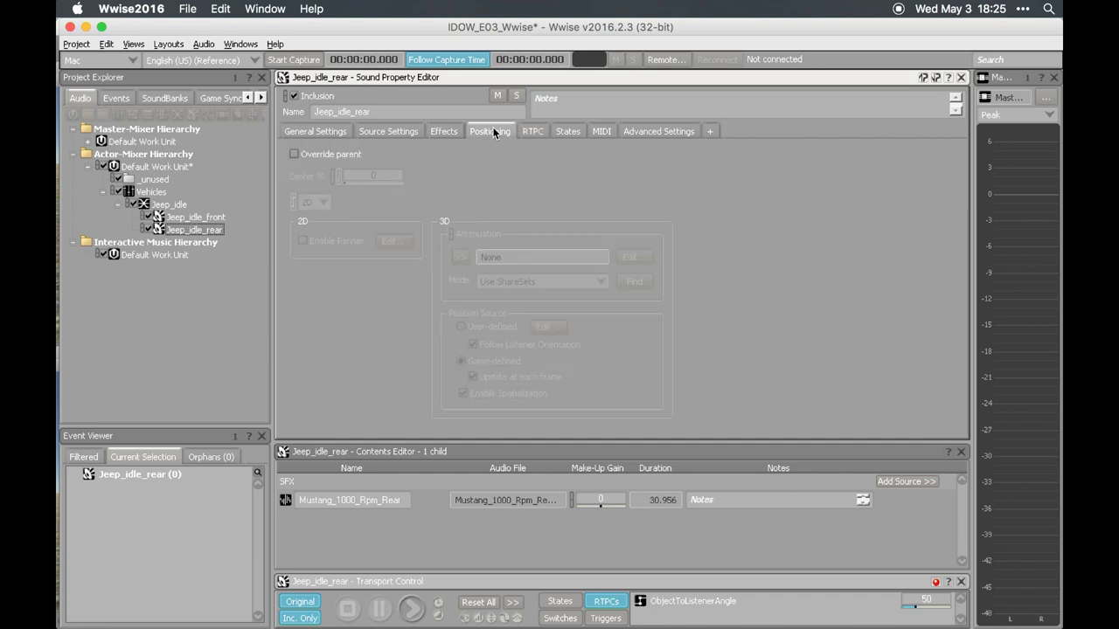
{"action": "left_click", "coordinate": [187, 218]}
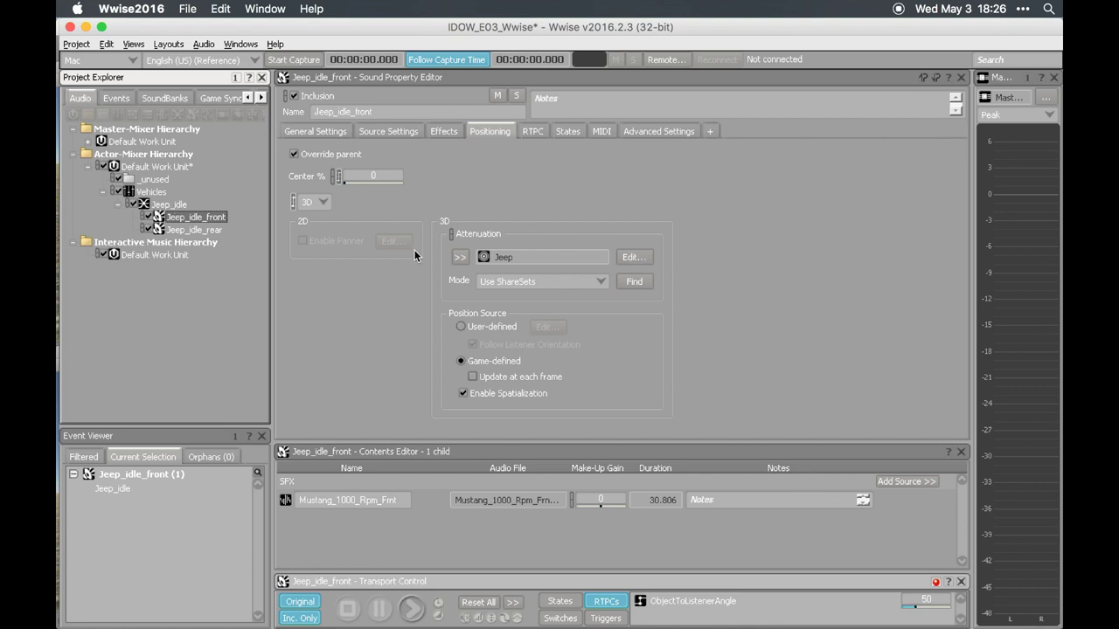
{"action": "left_click", "coordinate": [326, 157]}
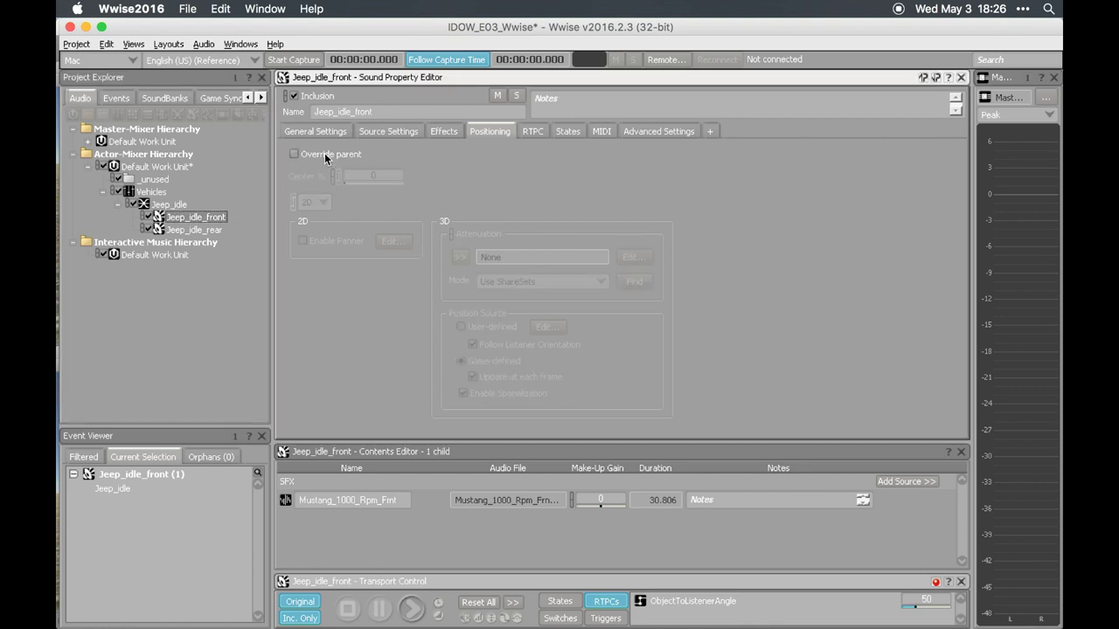
Give Jeep_idle overridden 3D positioning with the Jeep attenuation and no per-frame updates.
{"action": "left_click", "coordinate": [183, 204]}
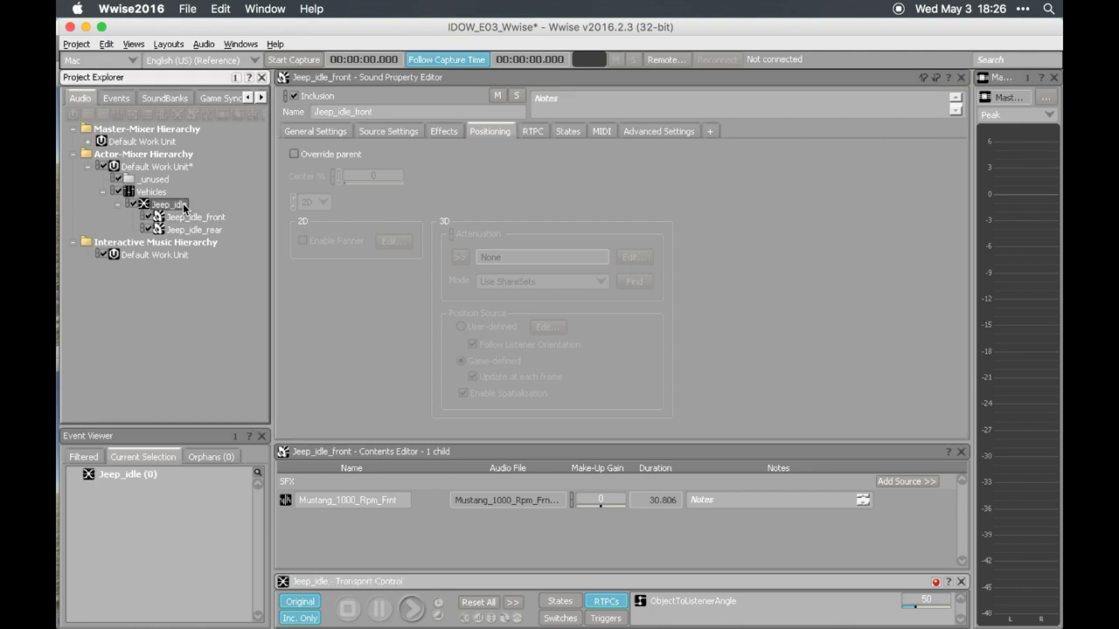
{"action": "left_click", "coordinate": [332, 155]}
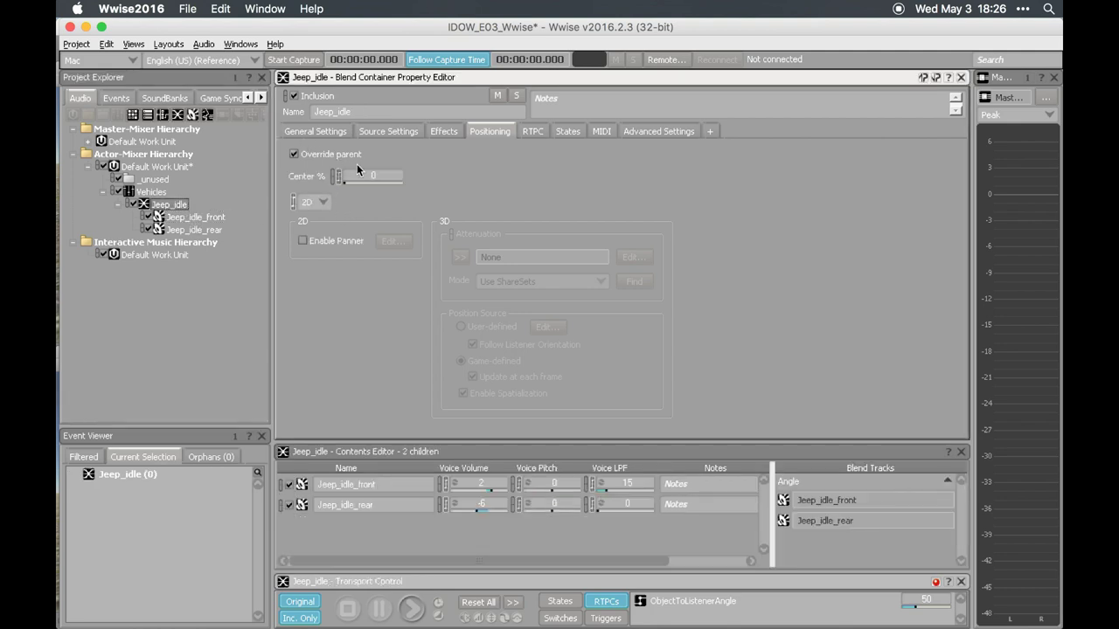
{"action": "left_click", "coordinate": [314, 203]}
{"action": "left_click", "coordinate": [320, 227]}
{"action": "left_click", "coordinate": [460, 259]}
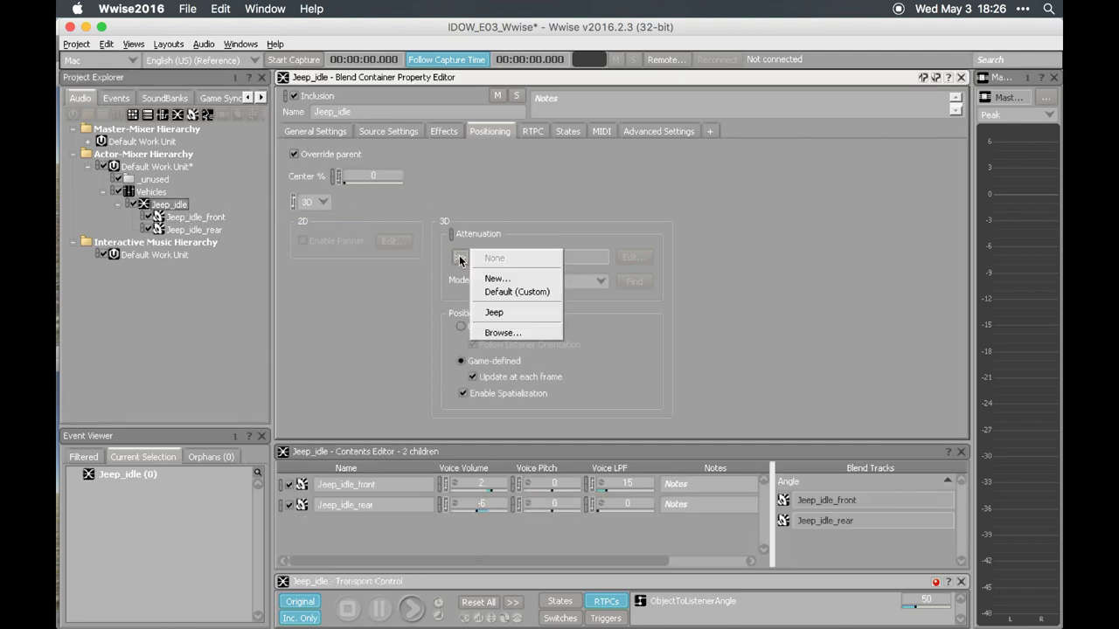
{"action": "left_click", "coordinate": [520, 311]}
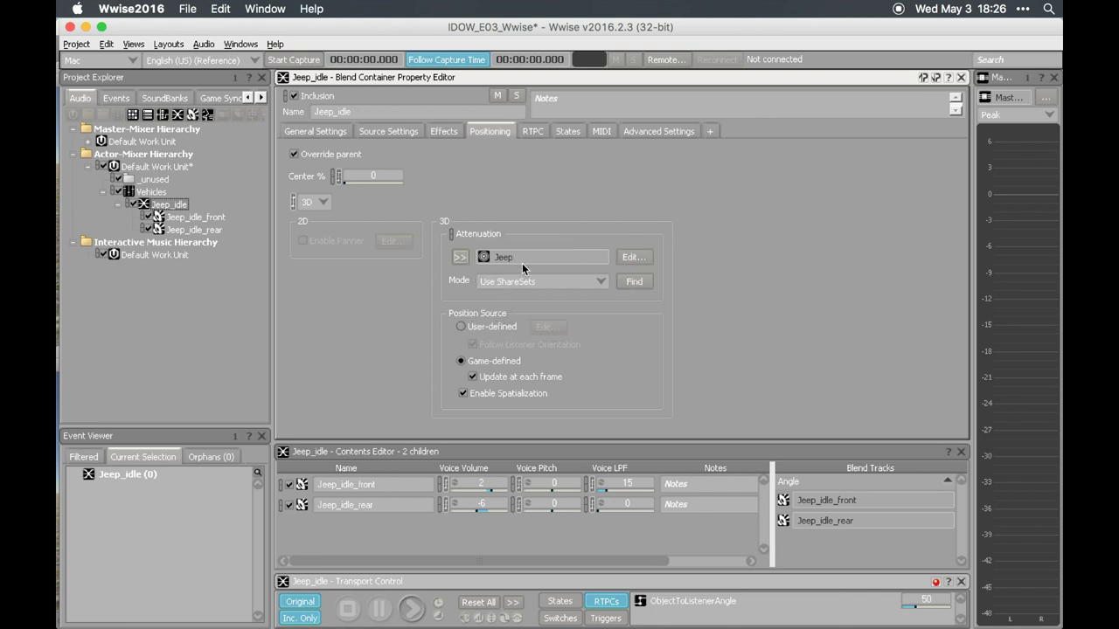
{"action": "left_click", "coordinate": [493, 377]}
{"action": "left_click", "coordinate": [180, 217]}
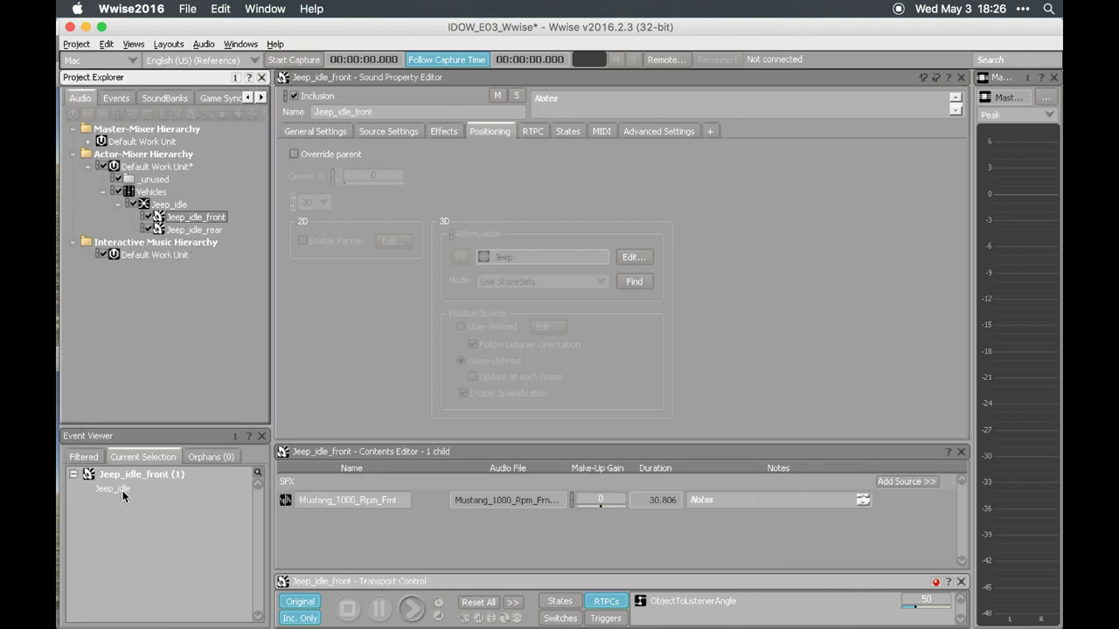
Replace Jeep_idle_front with the Jeep_idle container in the Jeep_idle event's Play action, then save.
{"action": "double_click", "coordinate": [114, 488]}
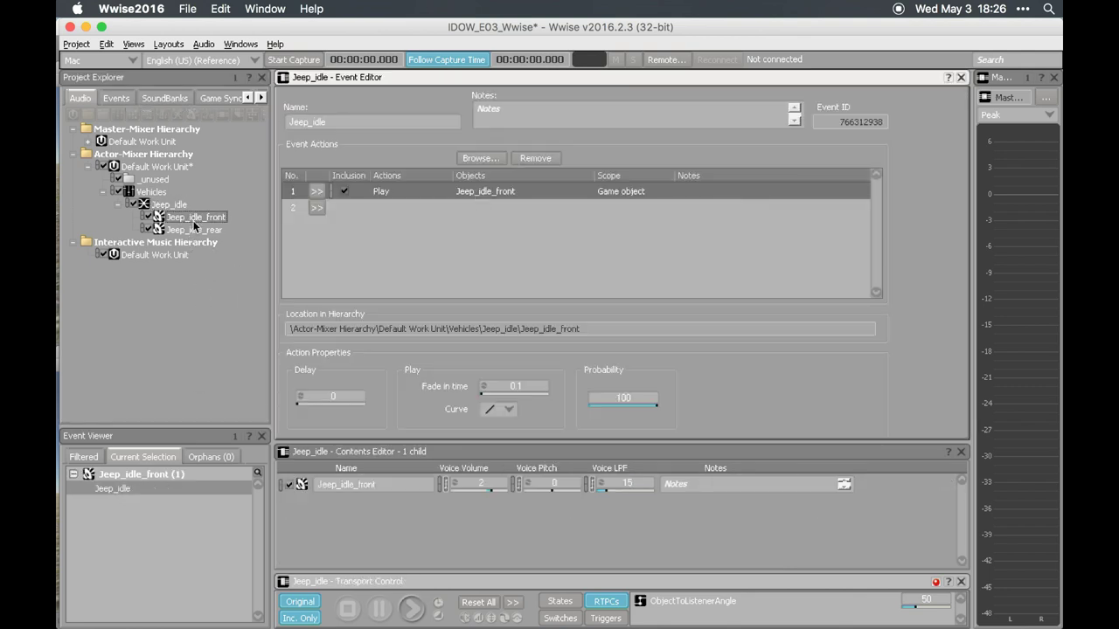
{"action": "left_click_drag", "start_coordinate": [168, 203], "coordinate": [497, 189]}
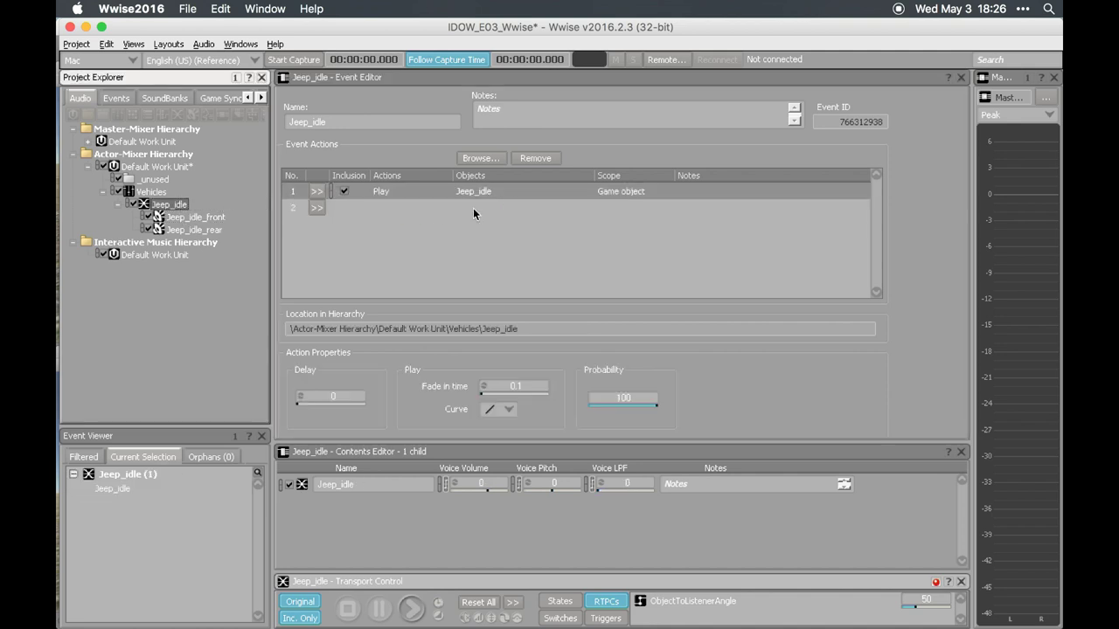
{"action": "key", "text": "ctrl+s"}
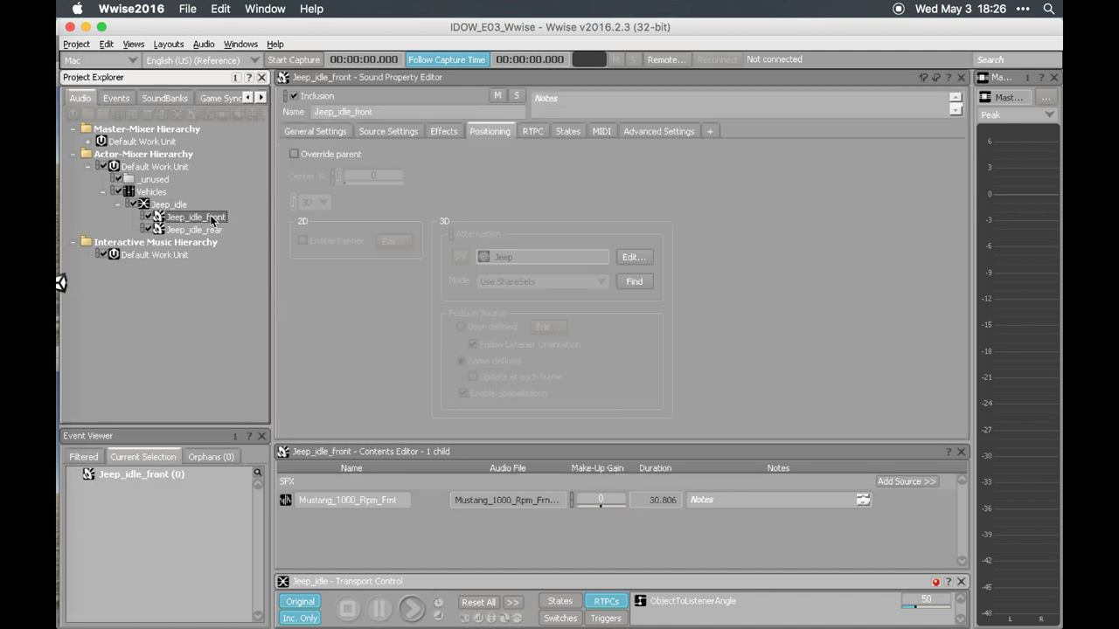
{"action": "left_click", "coordinate": [171, 203]}
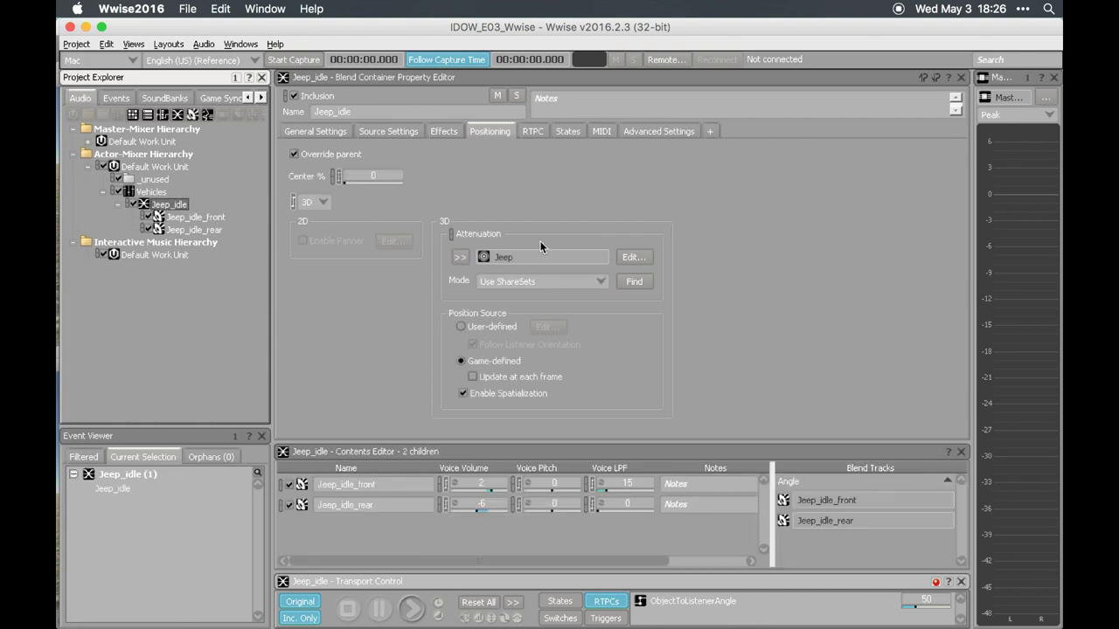
Move Jeep_idle_rear's start on the Angle crossfade to about 43 degrees, previewing the blend.
{"action": "left_click", "coordinate": [319, 131]}
{"action": "left_click", "coordinate": [669, 227]}
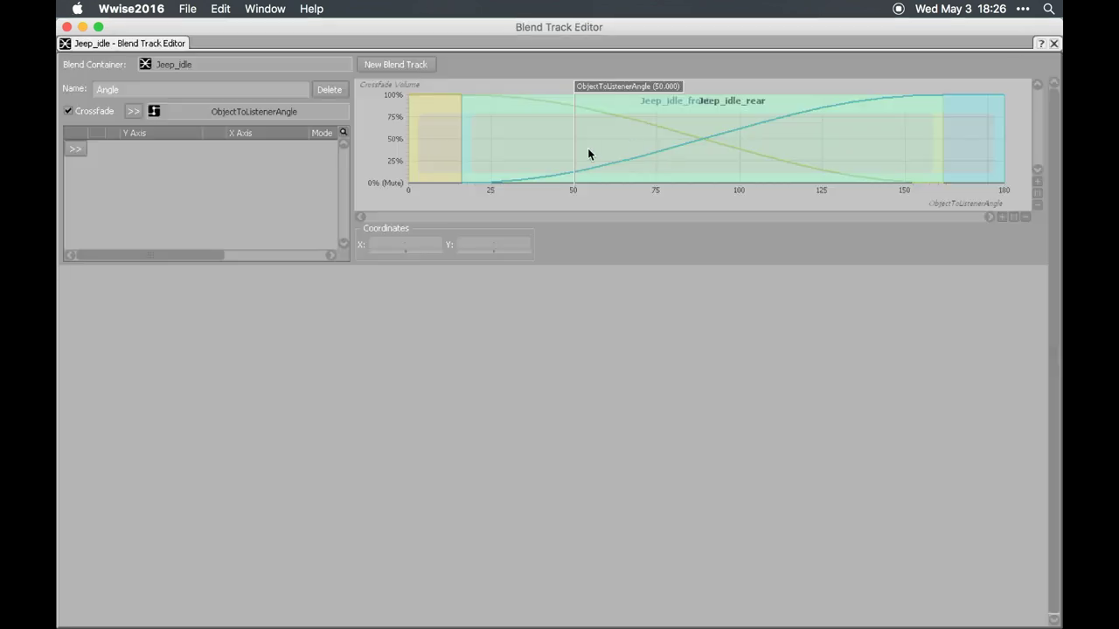
{"action": "left_click_drag", "start_coordinate": [595, 92], "coordinate": [379, 88]}
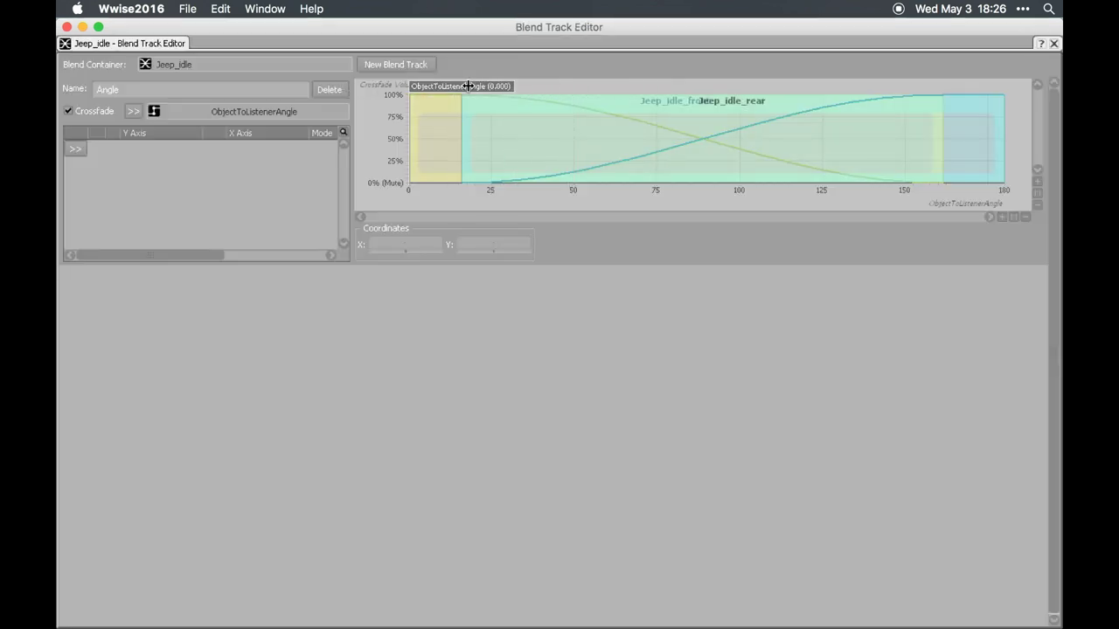
{"action": "left_click", "coordinate": [431, 109]}
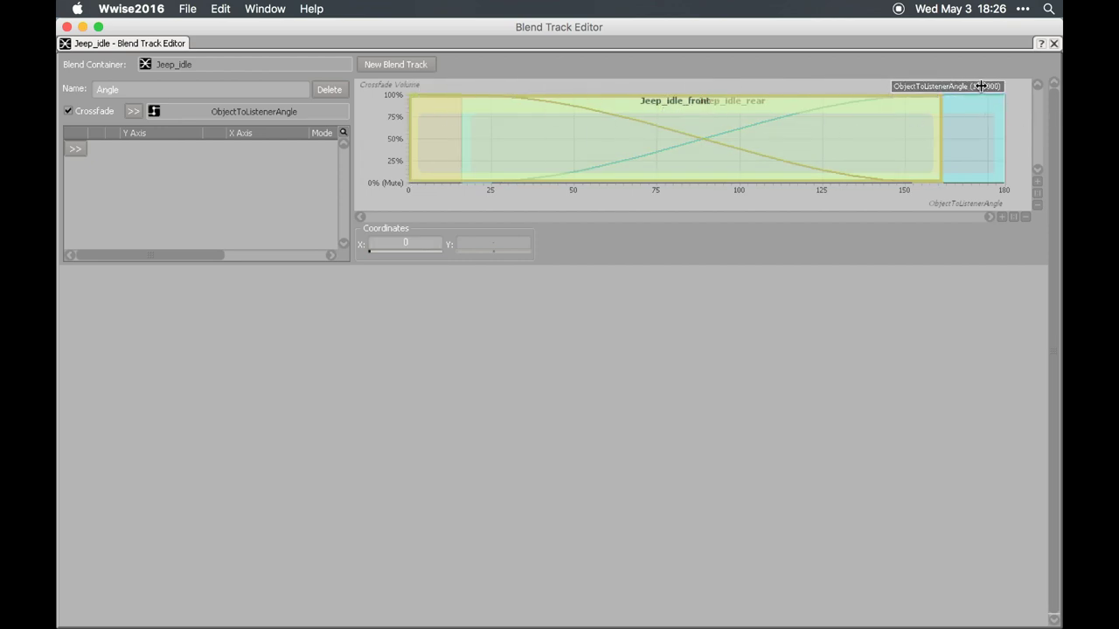
{"action": "left_click", "coordinate": [985, 124]}
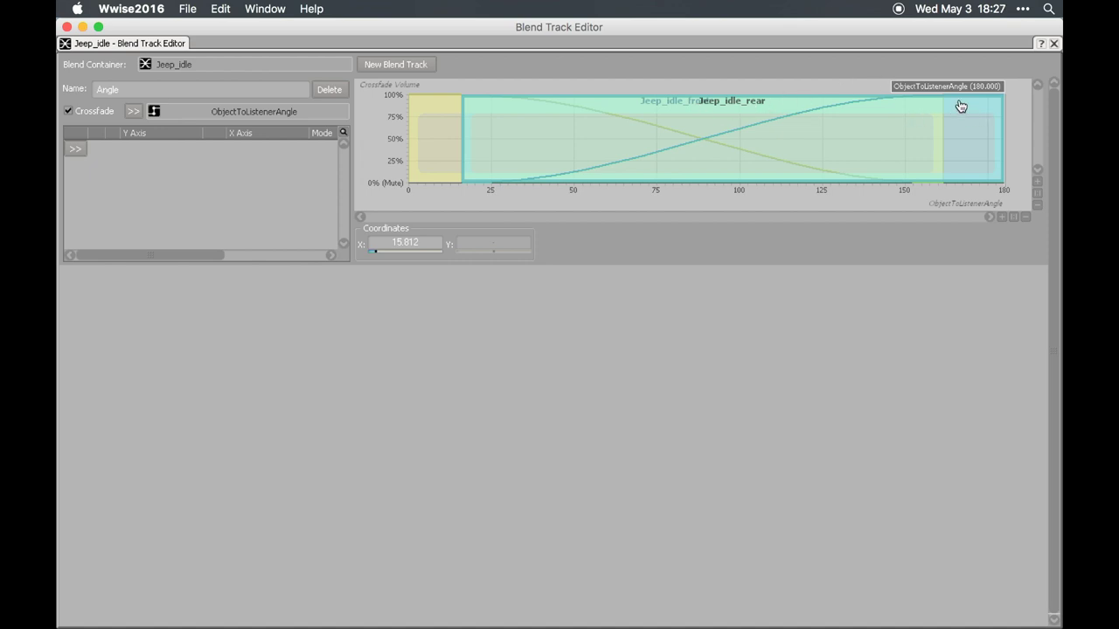
{"action": "key", "text": "ctrl+z"}
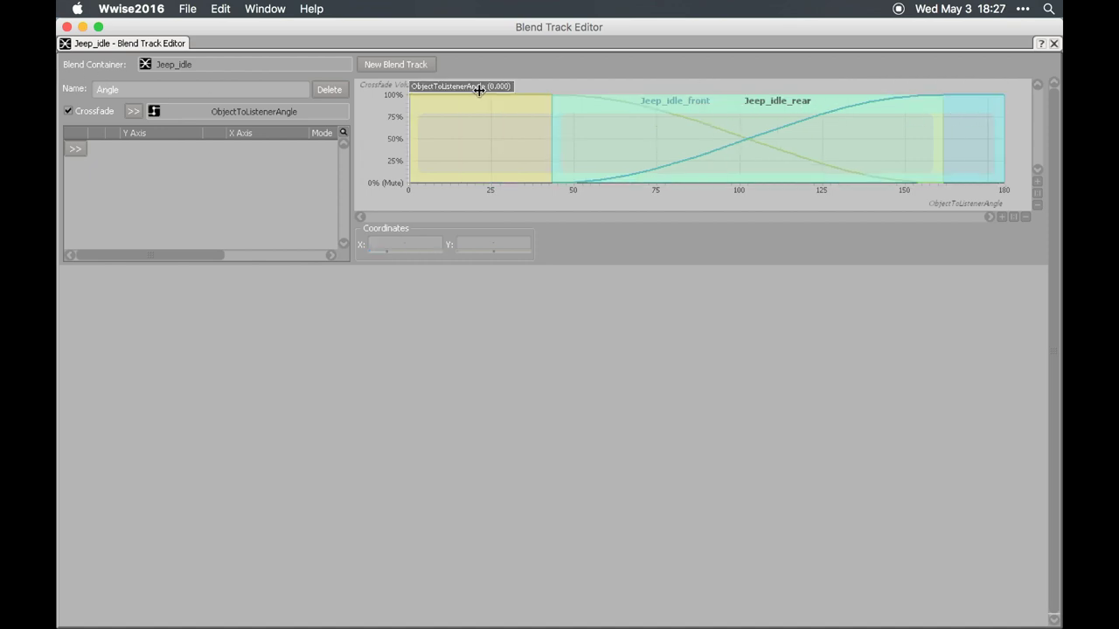
{"action": "mouse_move", "coordinate": [465, 87]}
{"action": "left_mouse_down"}
{"action": "mouse_move", "coordinate": [989, 83]}
{"action": "mouse_move", "coordinate": [437, 95]}
{"action": "mouse_move", "coordinate": [132, 48]}
{"action": "left_mouse_up"}
{"action": "left_click", "coordinate": [67, 27]}
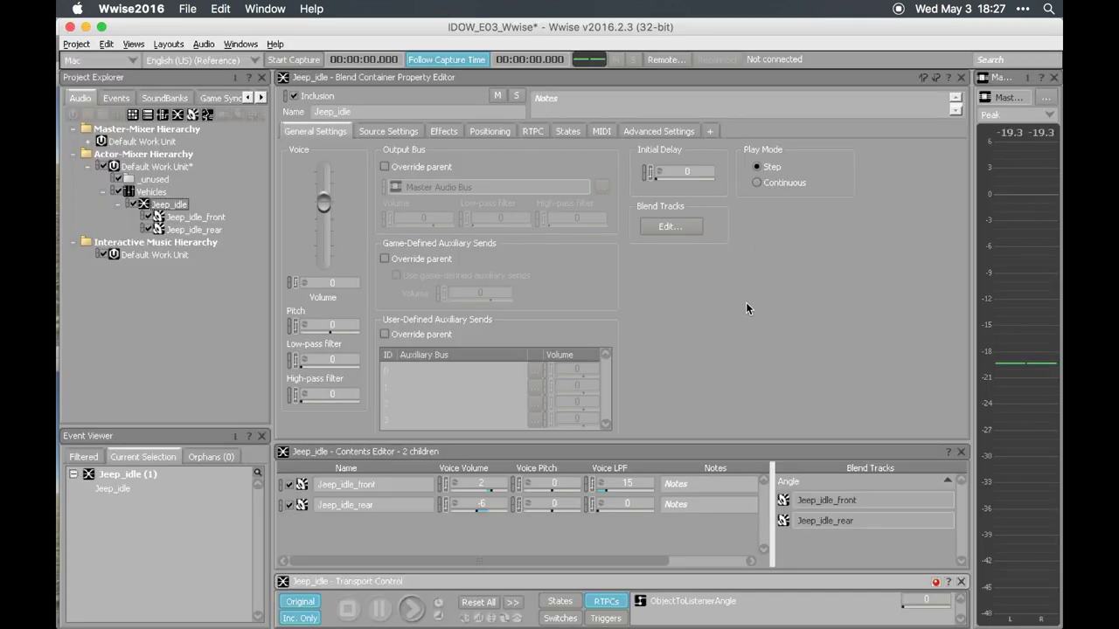
Save the project and briefly check Unity before returning to Wwise.
{"action": "key", "text": "ctrl+s"}
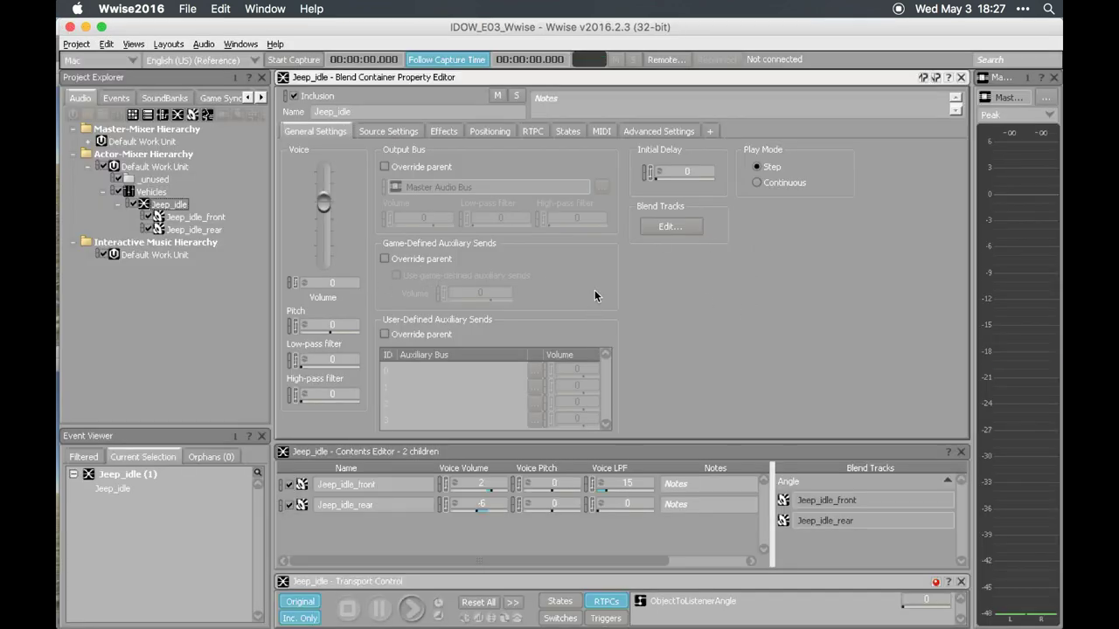
{"action": "key", "text": "super+Tab"}
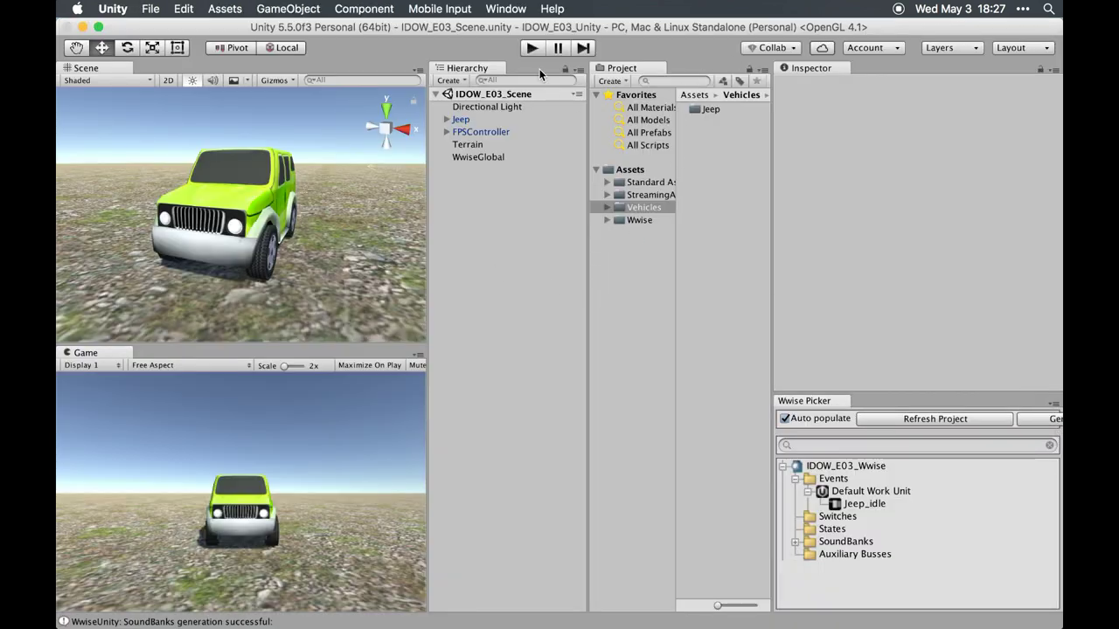
{"action": "key", "text": "super+p"}
{"action": "key", "text": "super+Tab"}
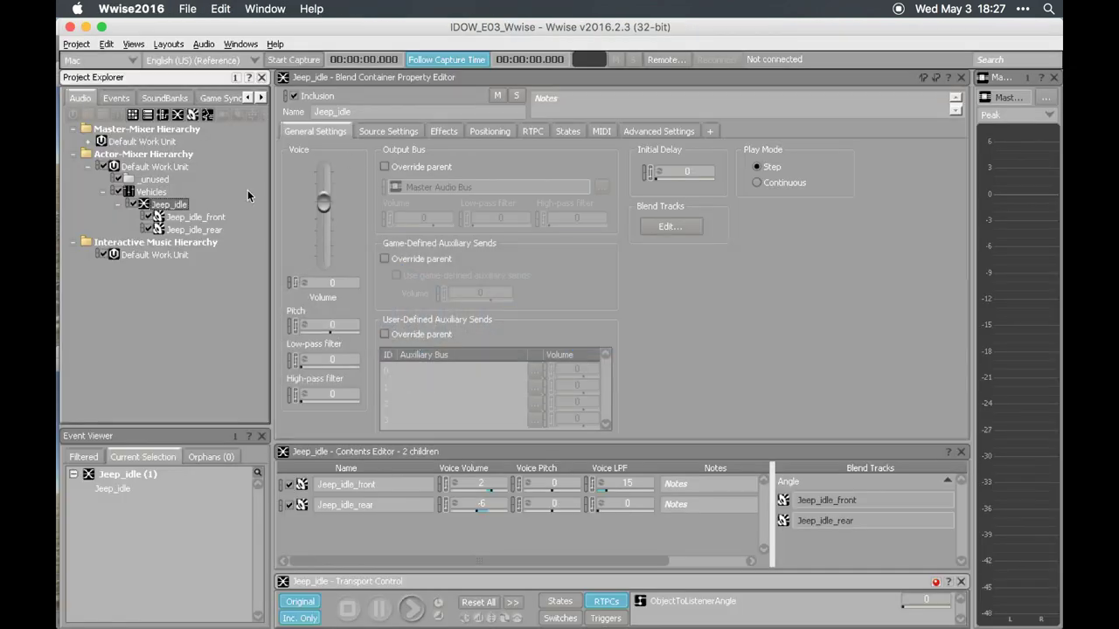
Disable Cone Attenuation in the Jeep attenuation ShareSet.
{"action": "left_click", "coordinate": [489, 131]}
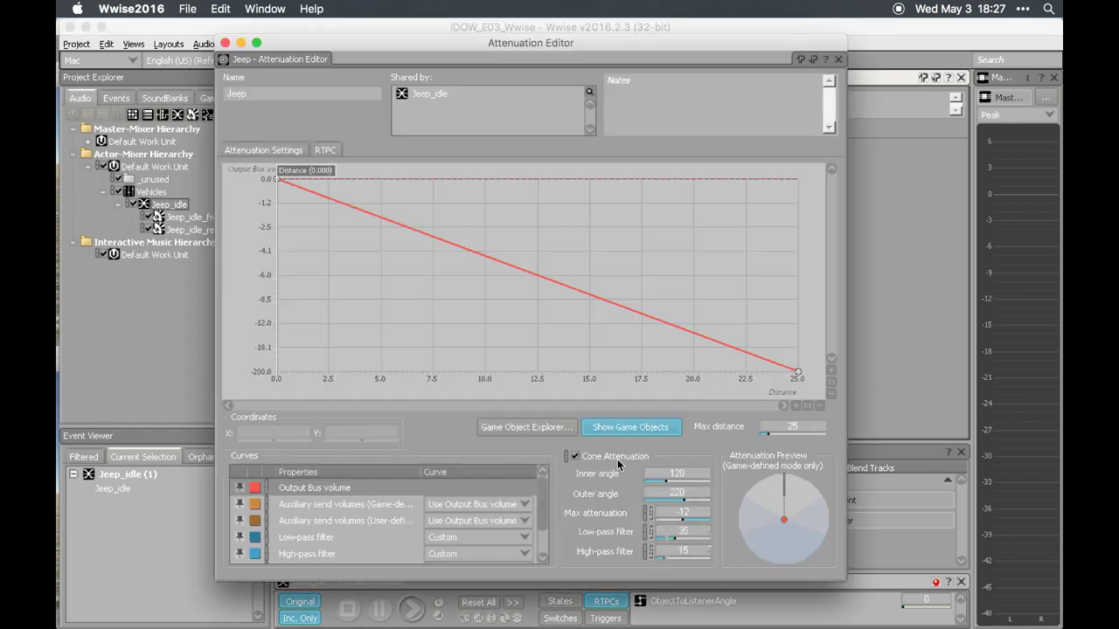
{"action": "left_click", "coordinate": [618, 459]}
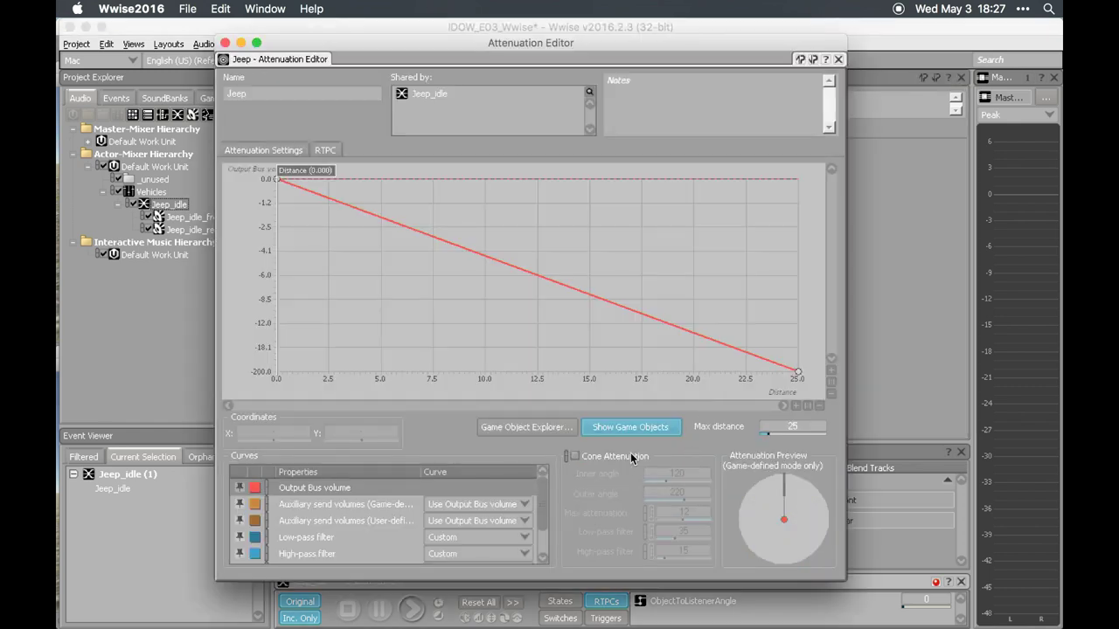
{"action": "left_click", "coordinate": [225, 43]}
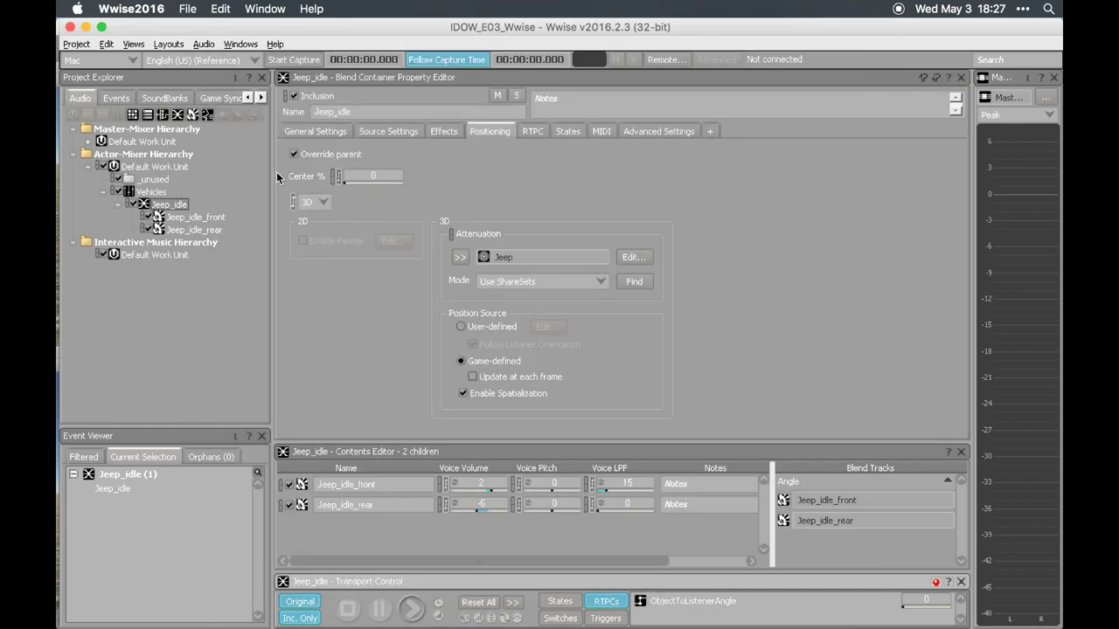
{"action": "left_click", "coordinate": [638, 261]}
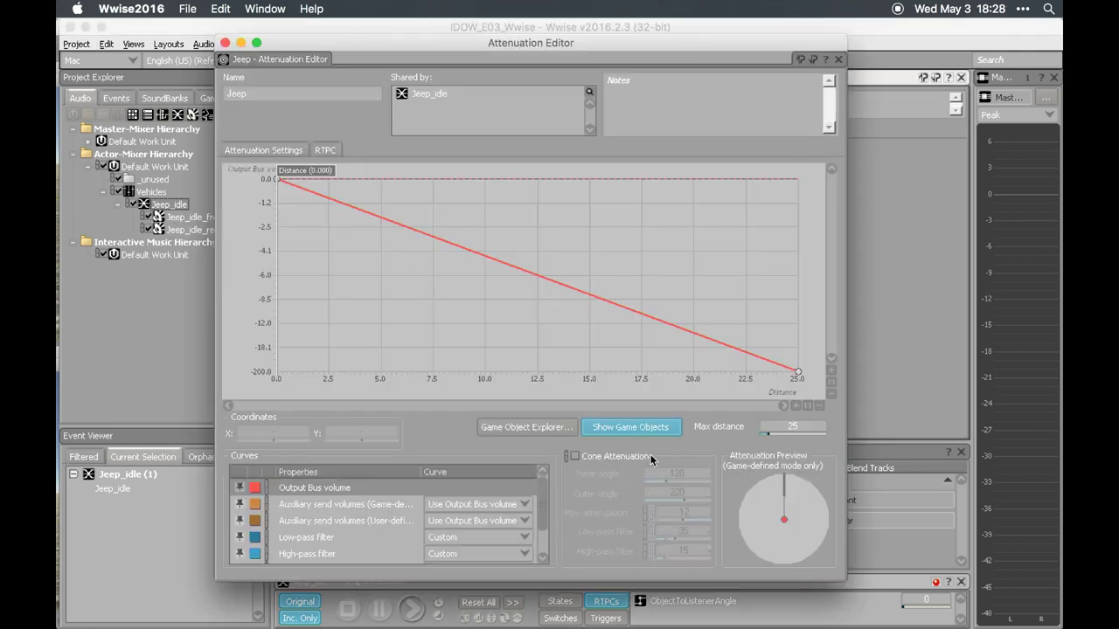
{"action": "left_click", "coordinate": [225, 43]}
{"action": "key", "text": "super+Tab"}
{"action": "key", "text": "super+Tab"}
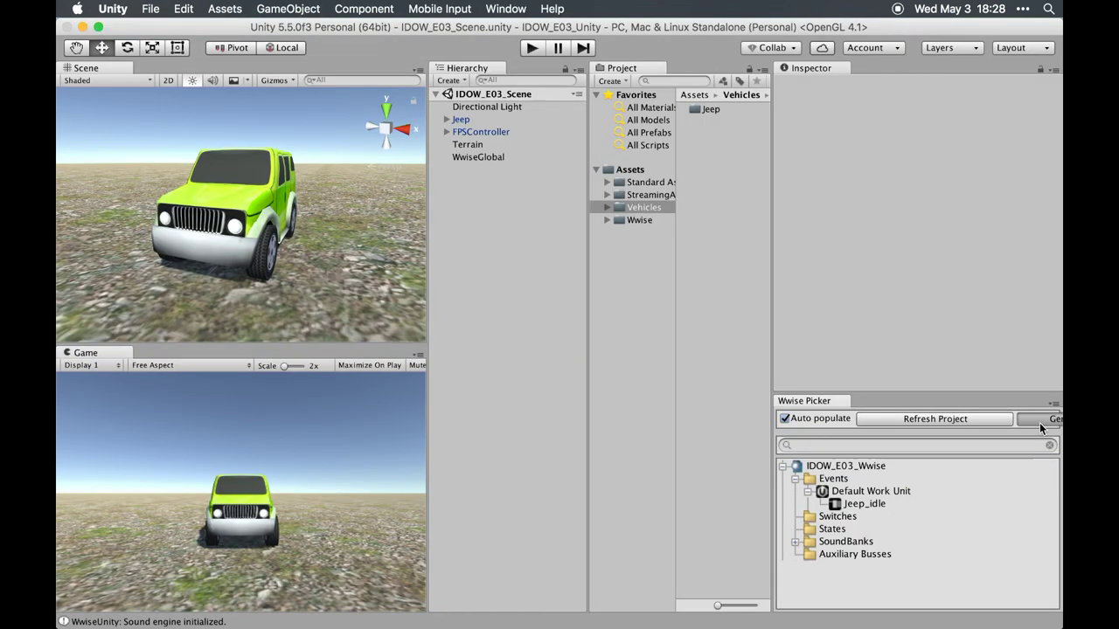
Play-test Unity's jeep scene by circling the jeep with WASD, then view ObjectToListenerAngle in Wwise.
{"action": "left_click", "coordinate": [532, 47]}
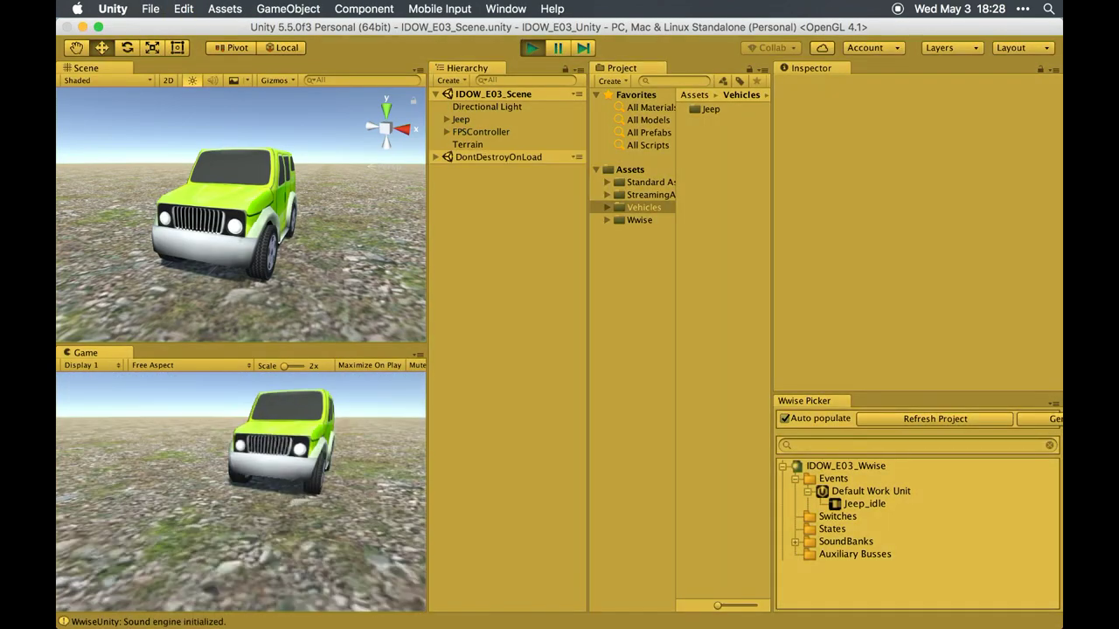
{"action": "key", "text": "w"}
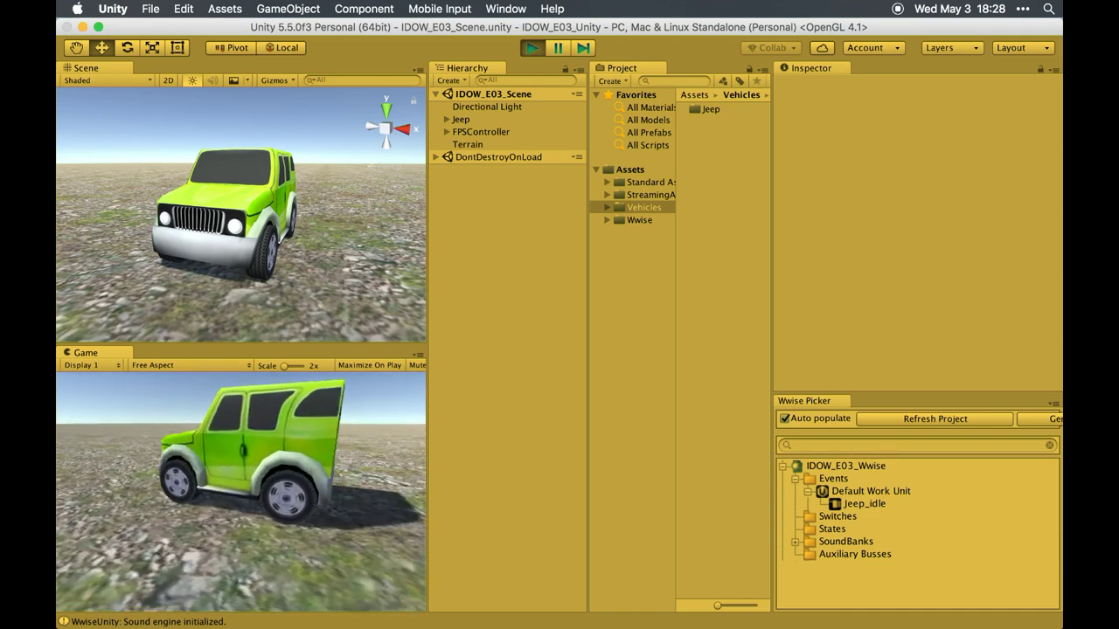
{"action": "key", "text": "d"}
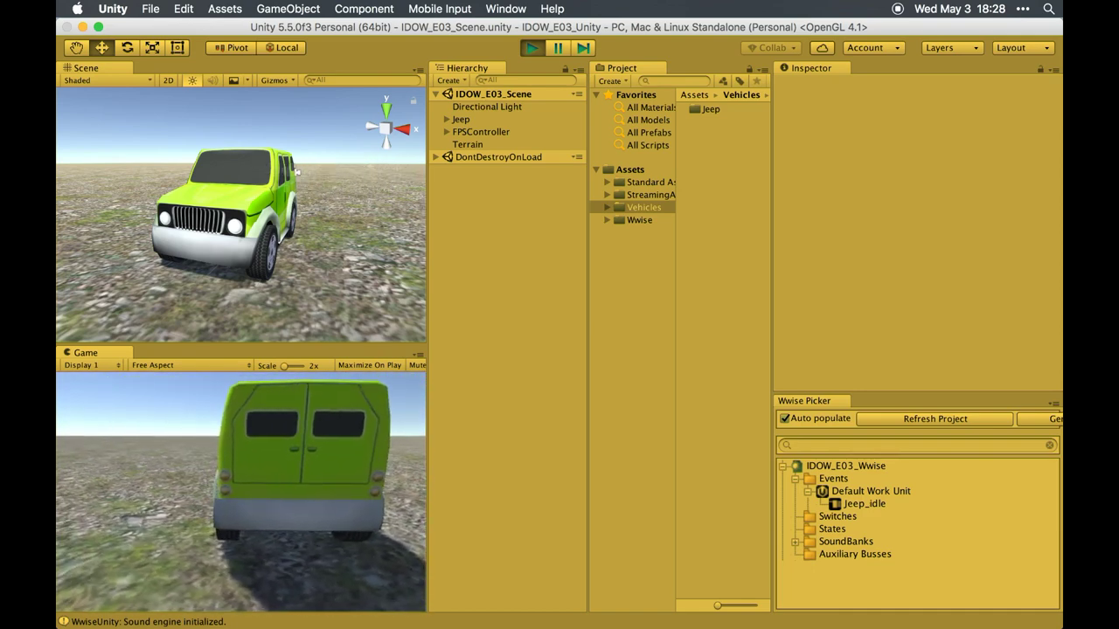
{"action": "key", "text": "d"}
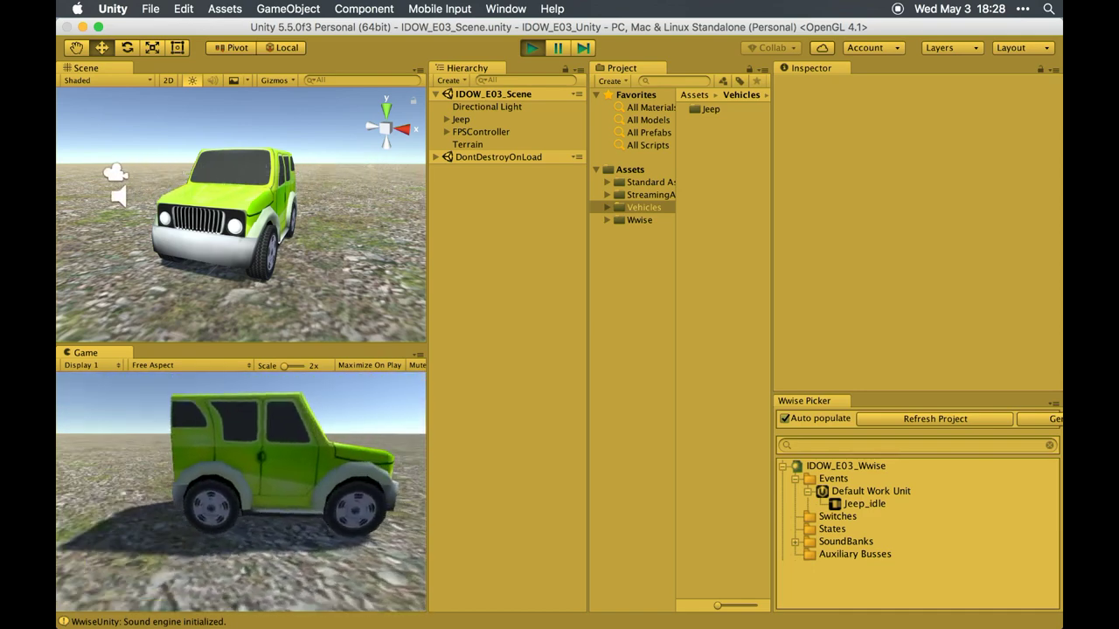
{"action": "key", "text": "d"}
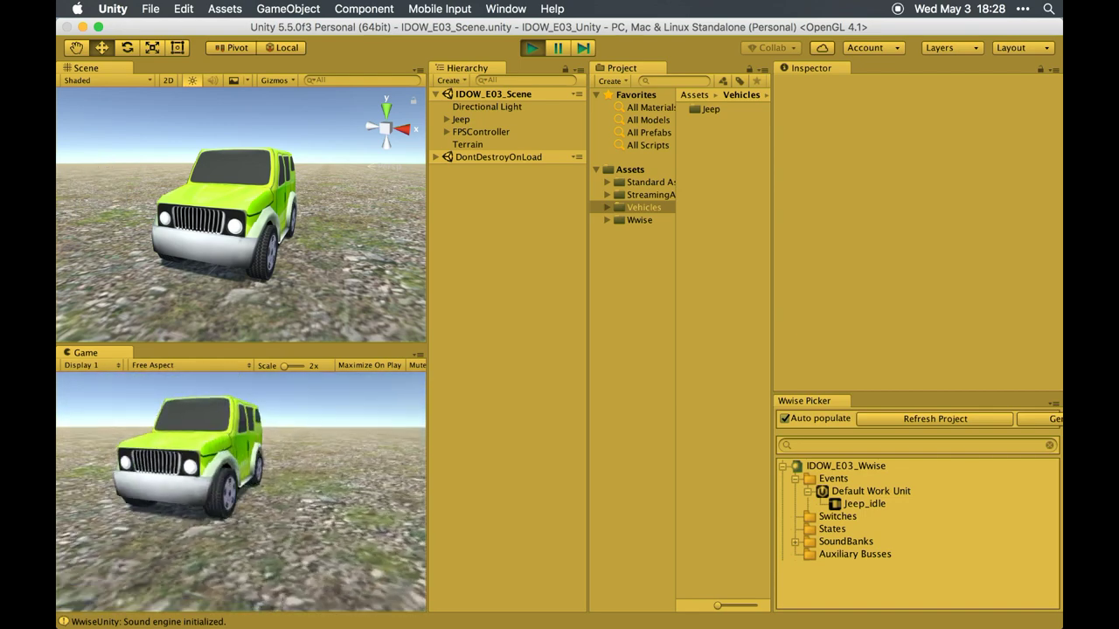
{"action": "key", "text": "super+p"}
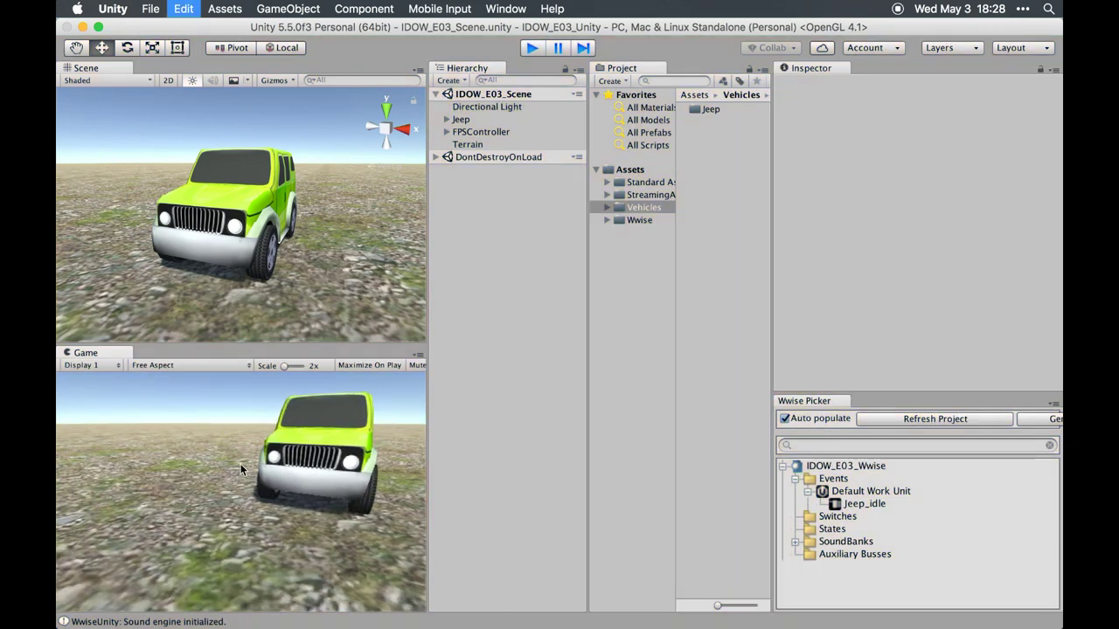
{"action": "key", "text": "super+Tab"}
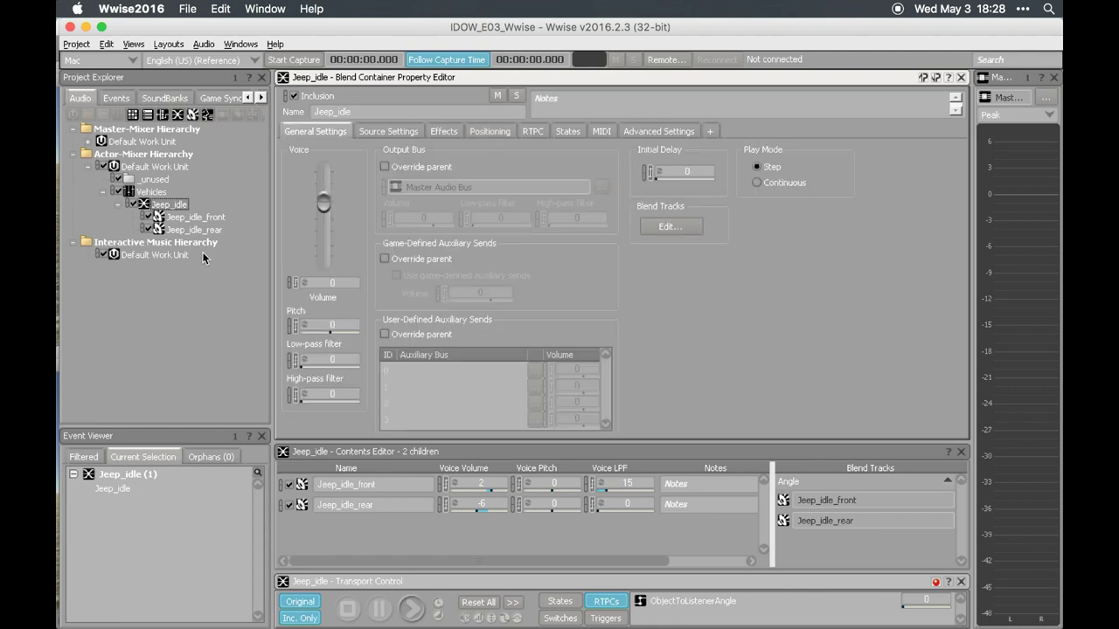
{"action": "left_click", "coordinate": [210, 98]}
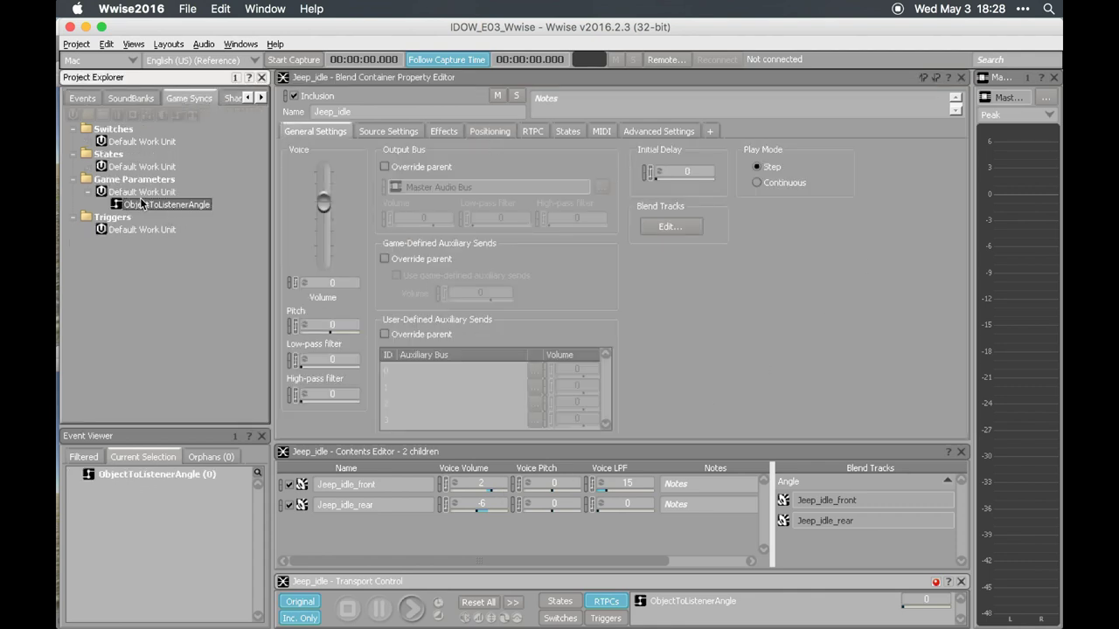